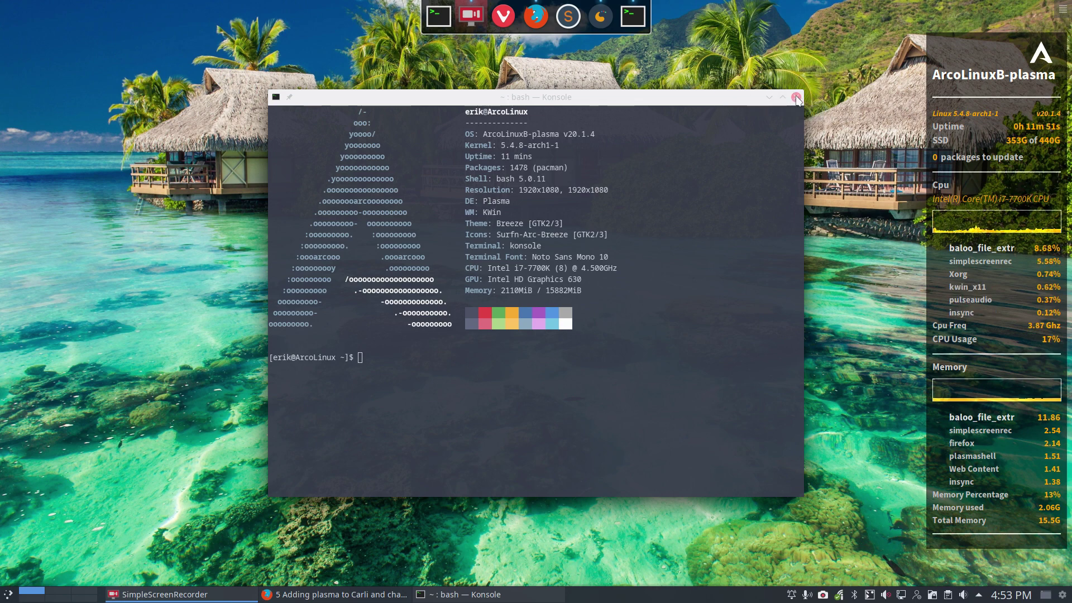
Step: Close the Konsole window, then open and dismiss the application launcher
left_click(797, 98)
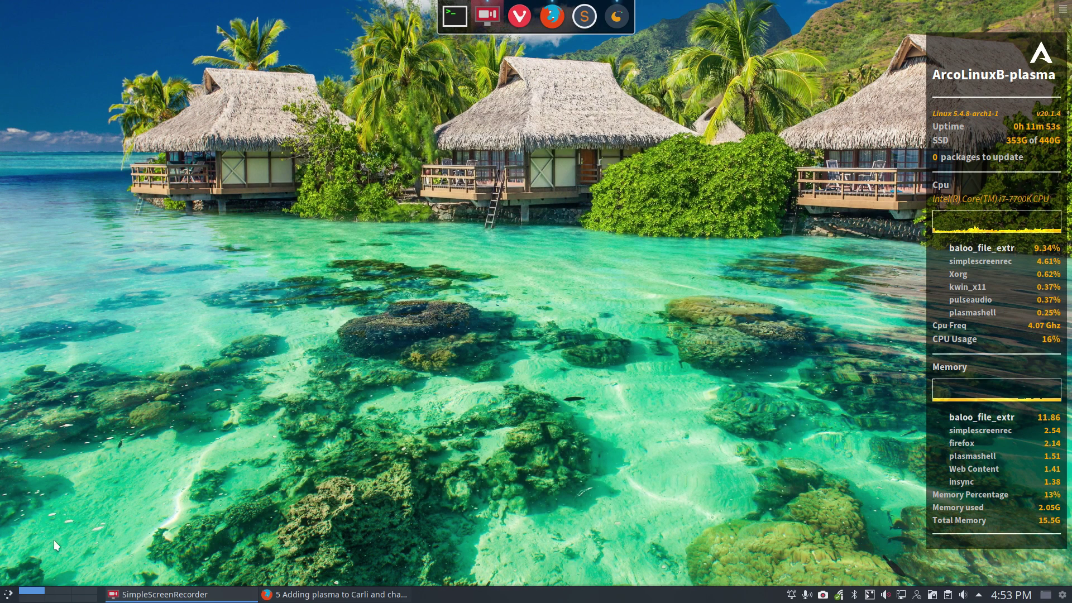
left_click(11, 596)
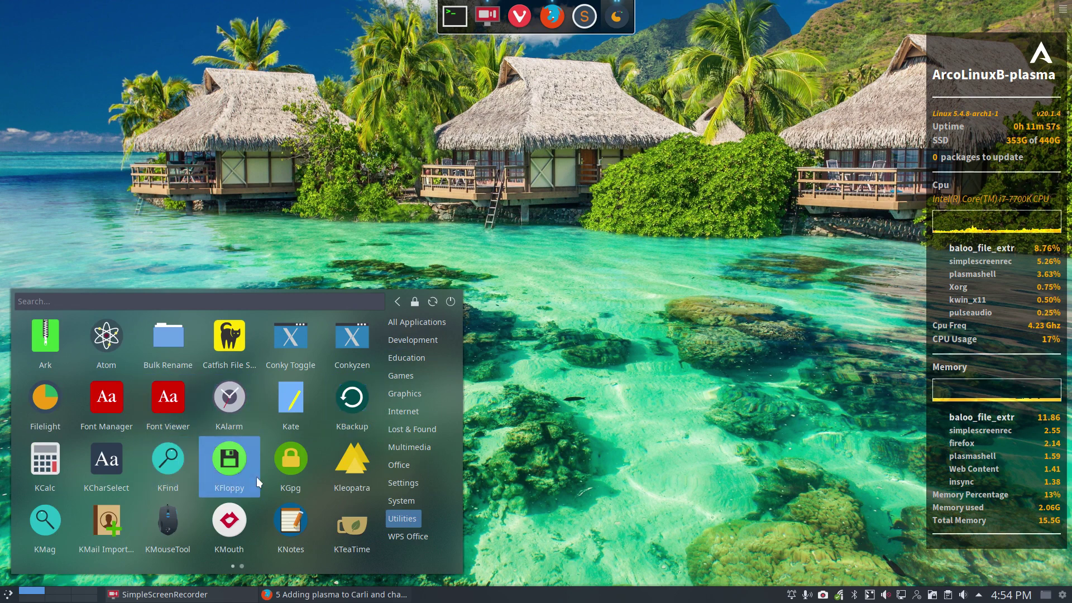
left_click(553, 430)
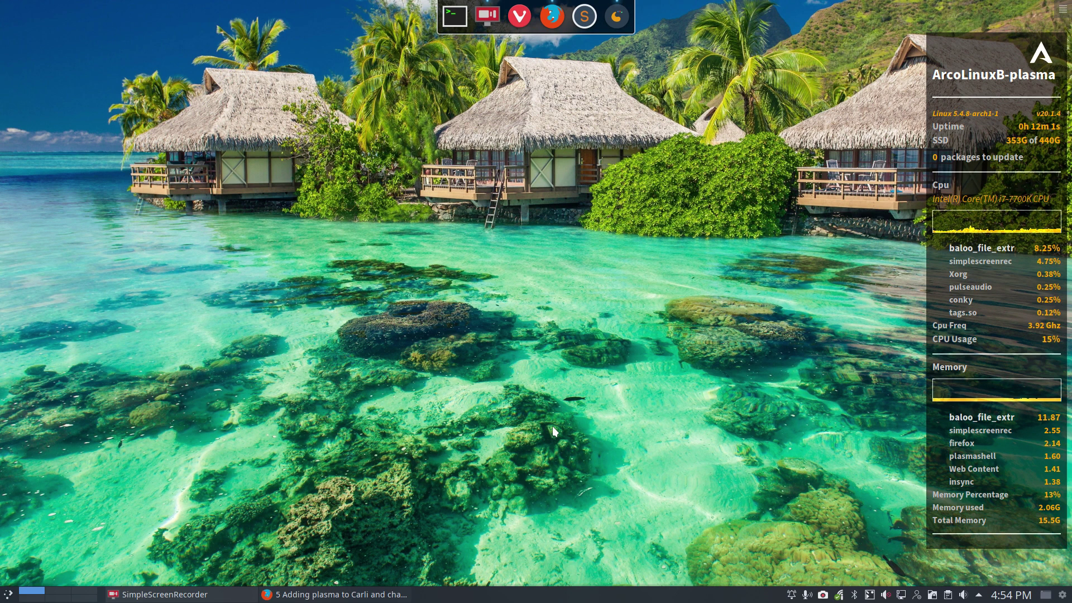
Step: Bring up the 'Adding plasma to Carli' article and scroll to its autologin and create-user sections
left_click(554, 21)
scroll(346, 302, "down", 3)
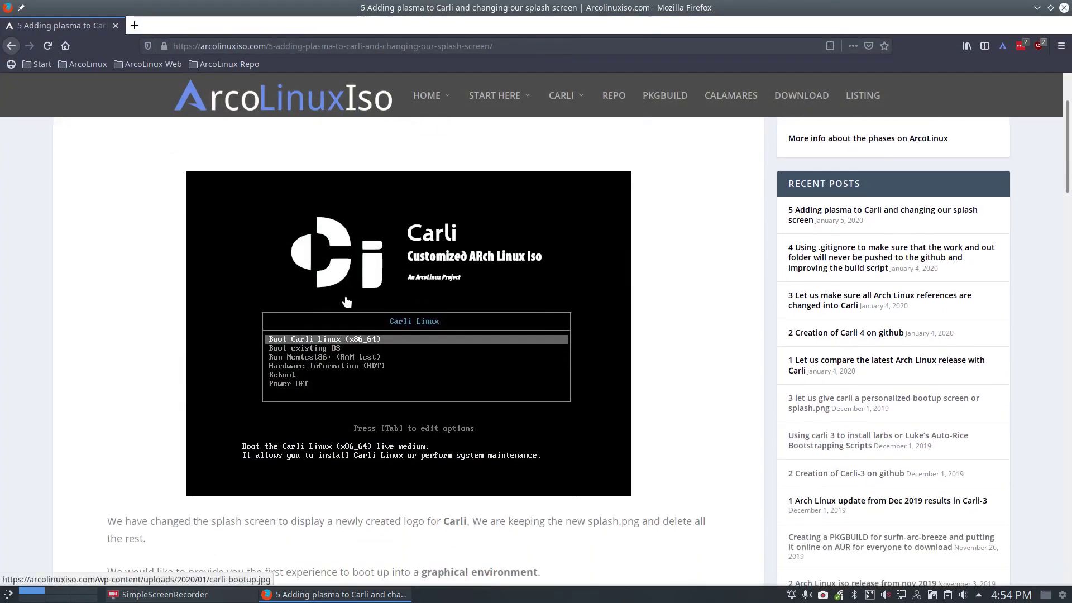
scroll(346, 302, "down", 4)
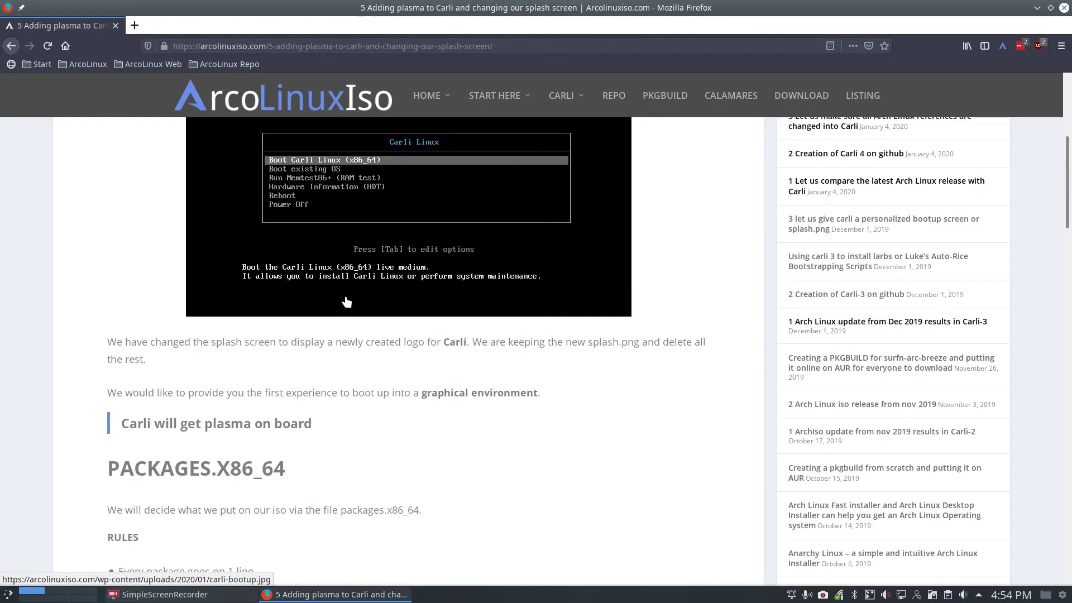
scroll(346, 301, "down", 10)
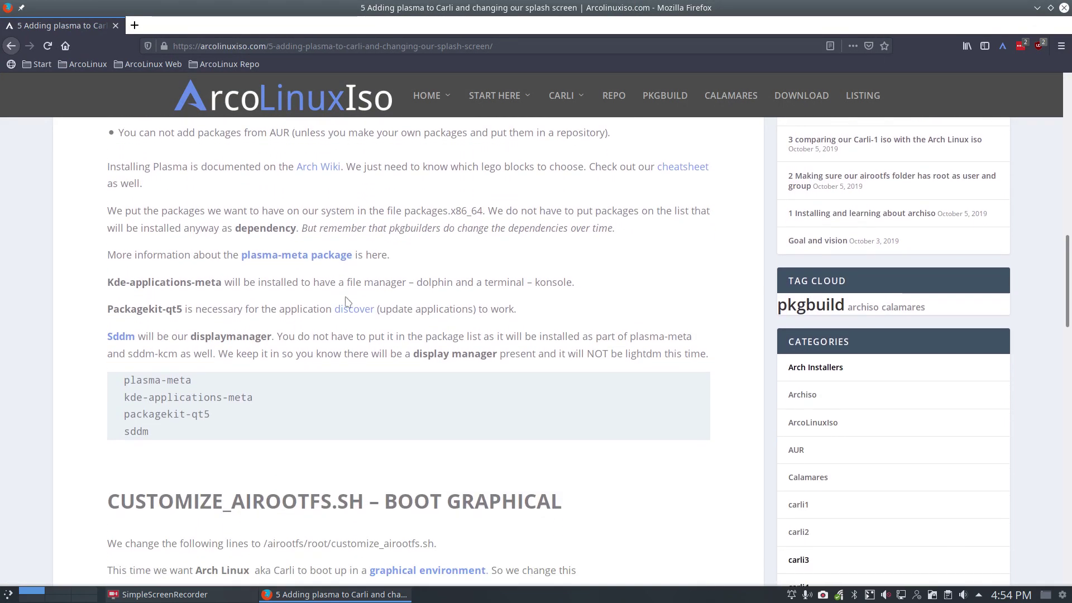
scroll(347, 302, "down", 9)
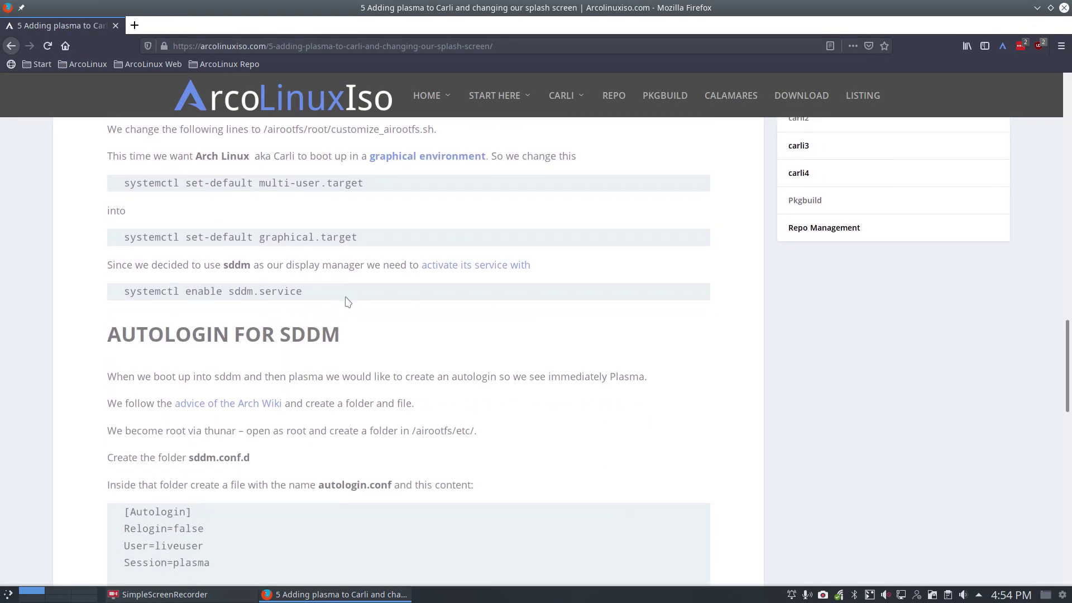
scroll(346, 301, "down", 8)
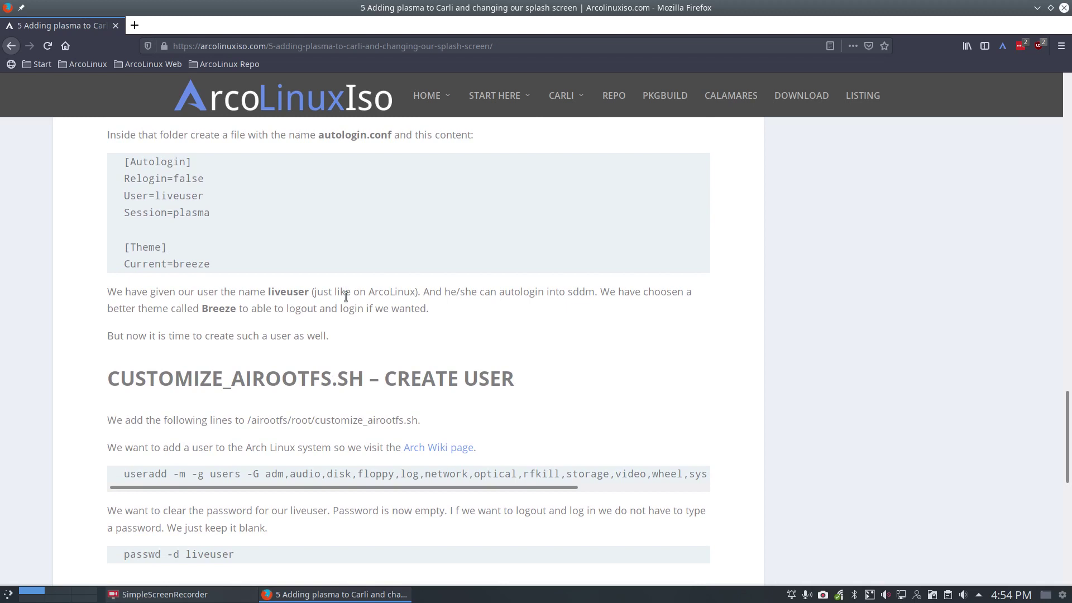
scroll(346, 296, "down", 7)
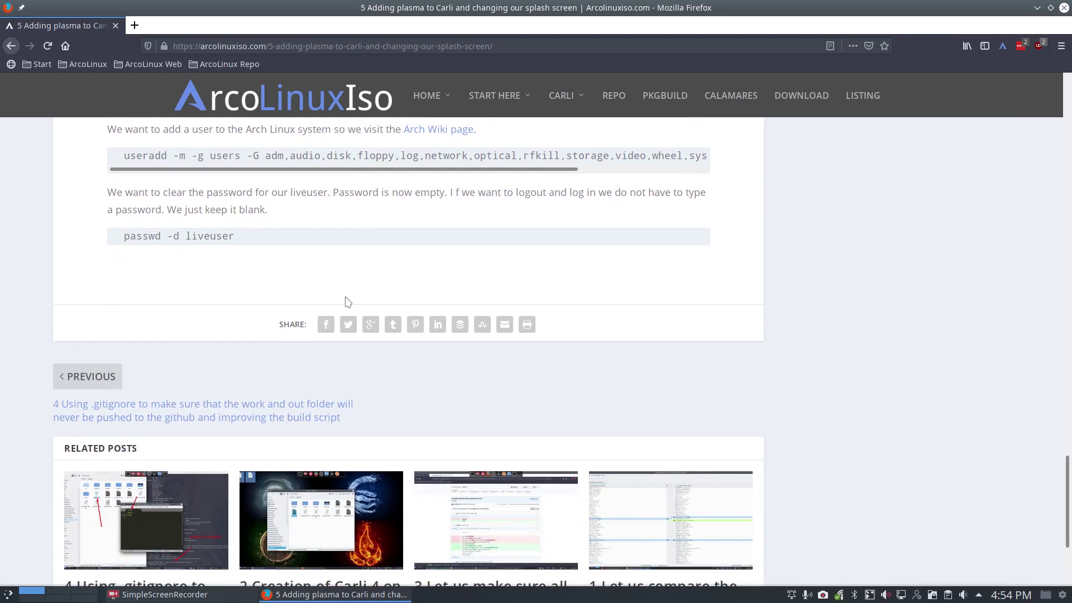
scroll(347, 301, "up", 15)
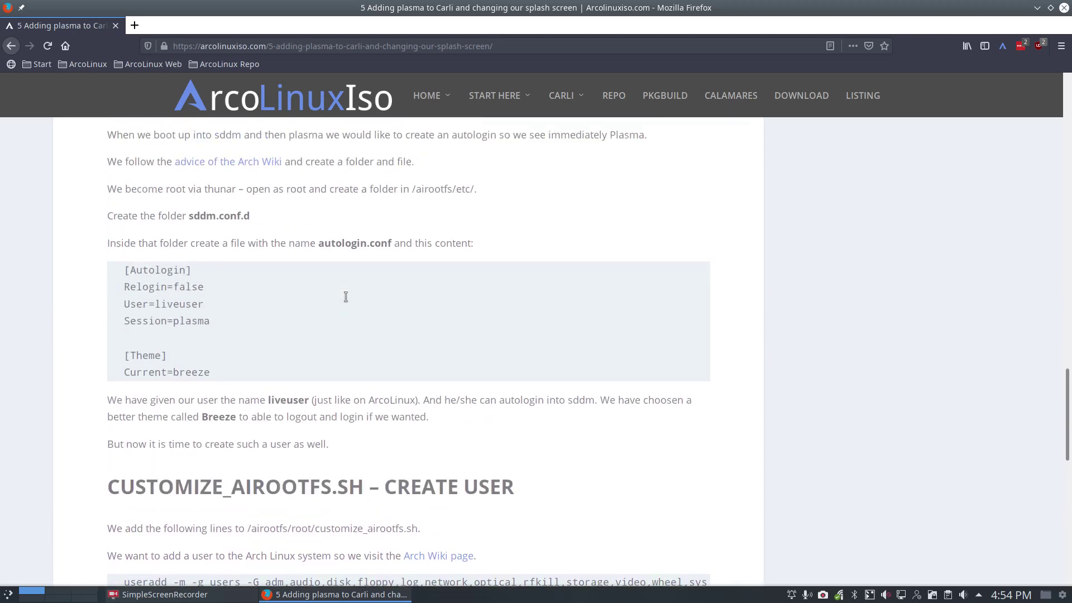
scroll(345, 297, "up", 4)
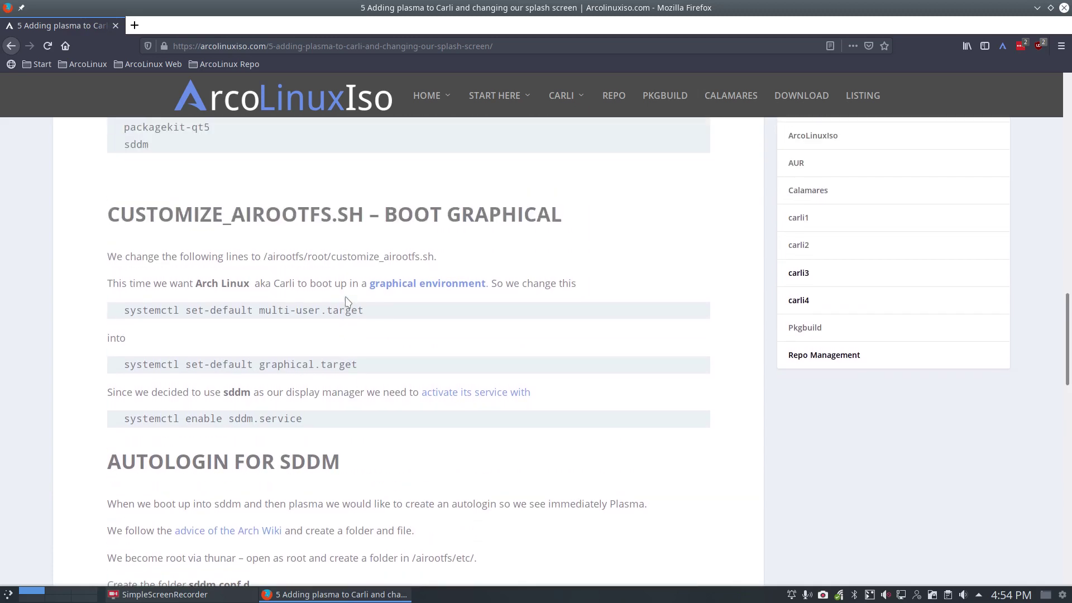
scroll(345, 301, "down", 14)
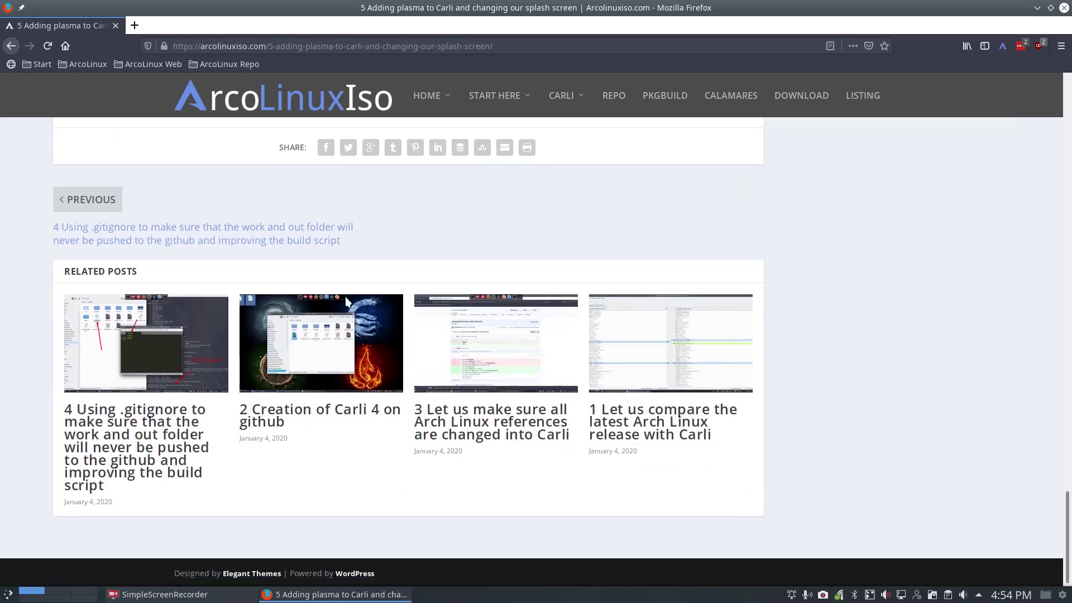
scroll(346, 302, "up", 4)
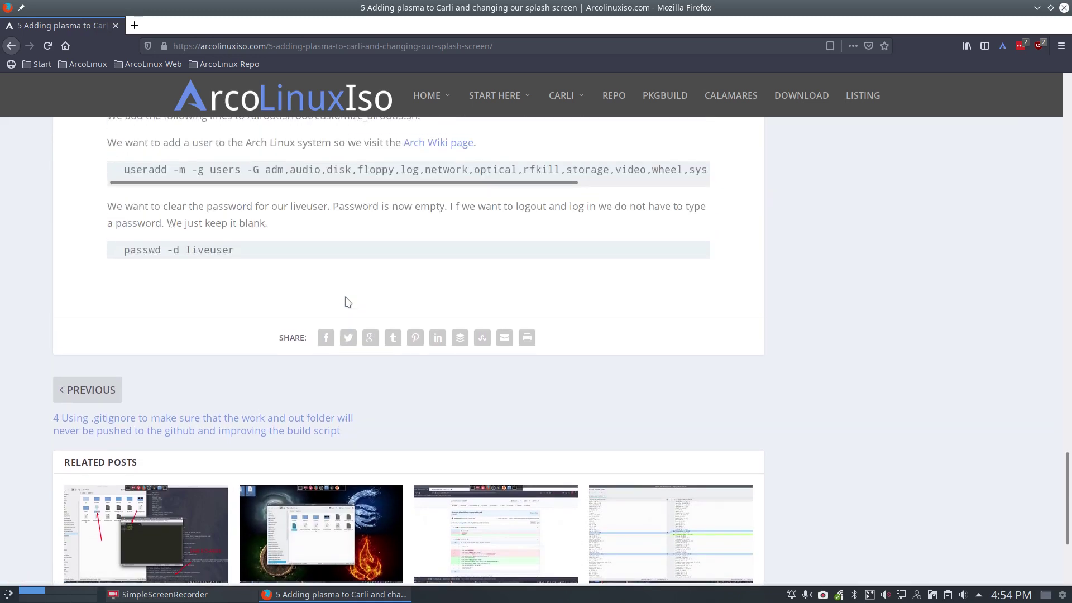
scroll(347, 303, "up", 7)
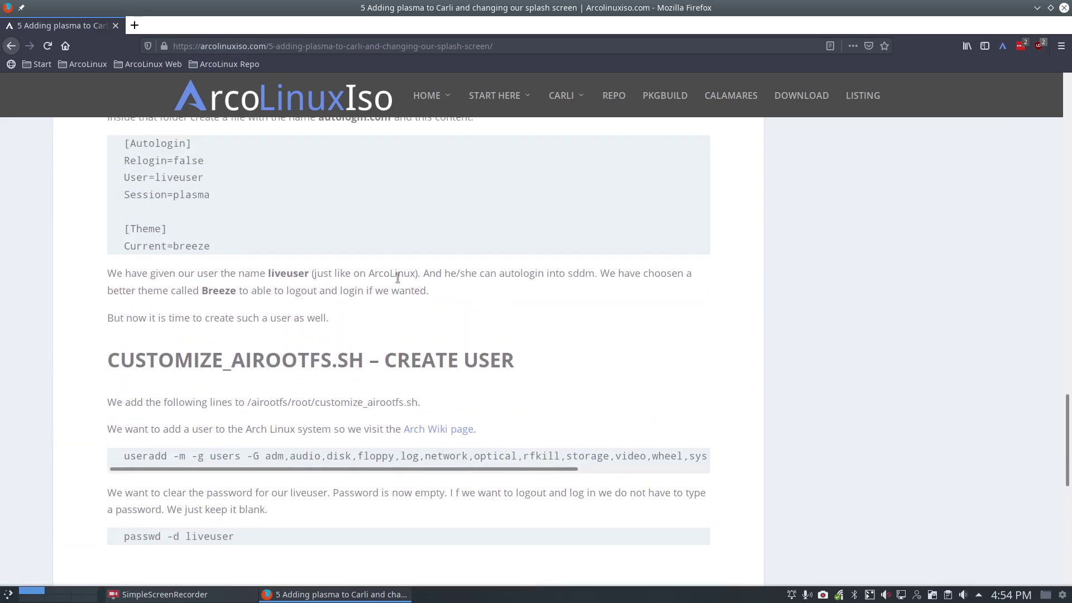
mouse_move(563, 96)
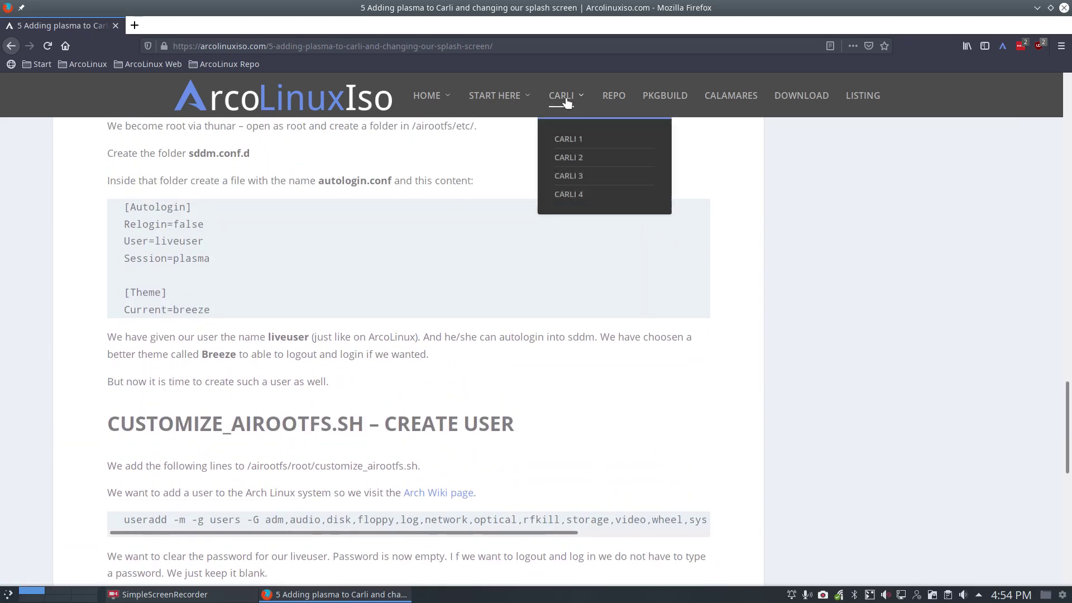
Step: Open the Carli 4 post on using .gitignore and view its Carli GitHub sources list
left_click(579, 193)
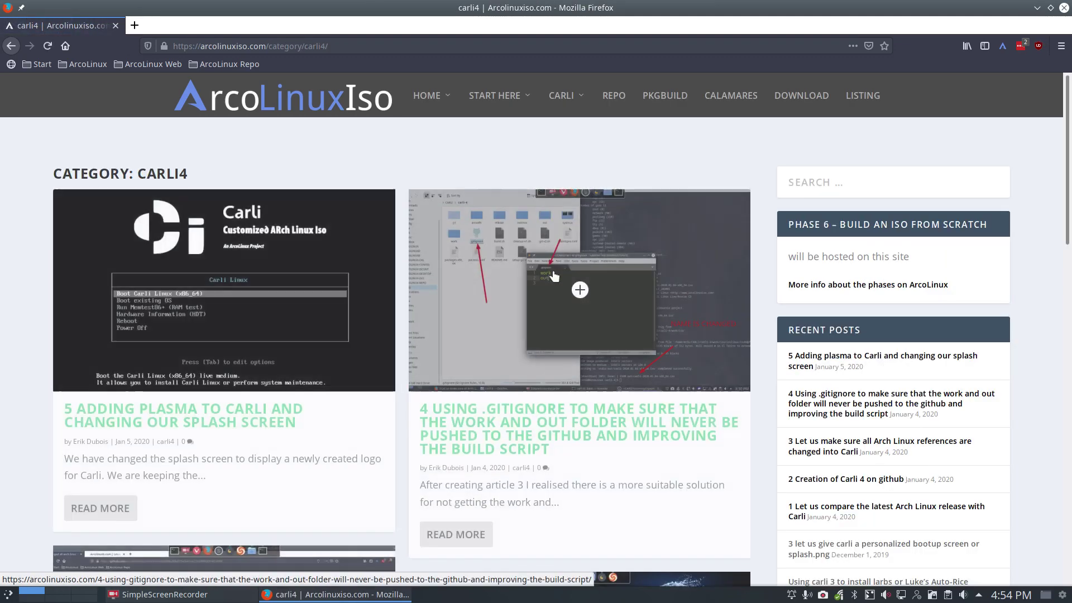
left_click(554, 276)
scroll(492, 437, "down", 15)
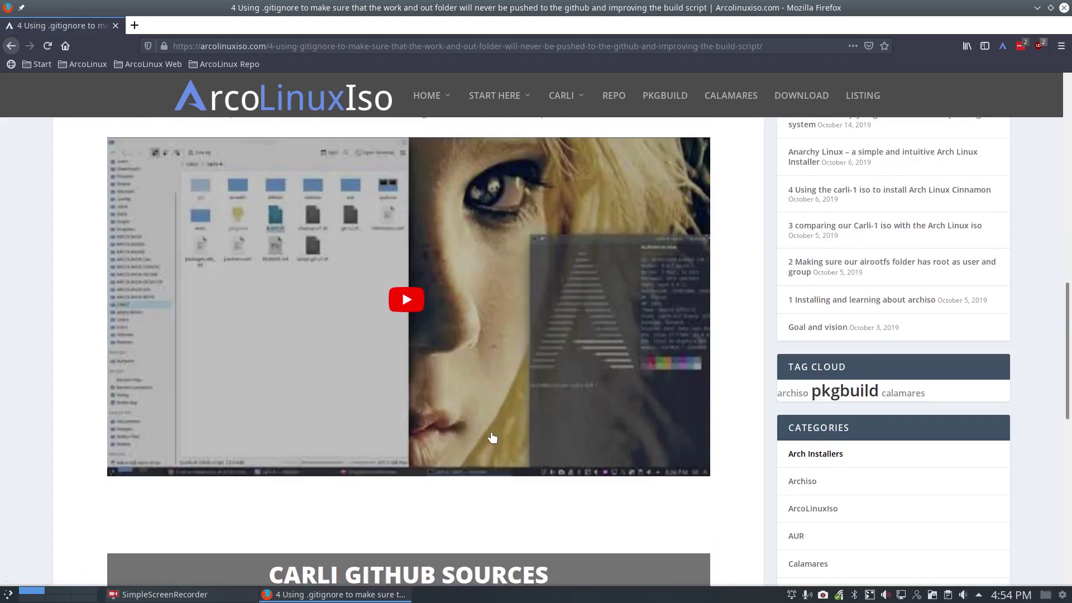
scroll(492, 437, "up", 2)
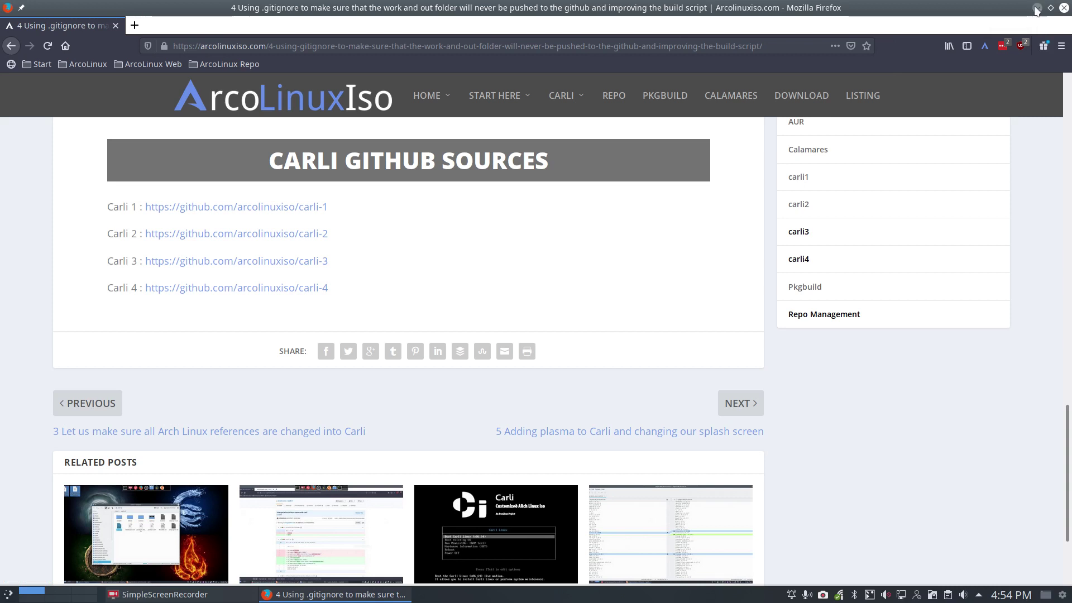
Step: Minimize Firefox, open Dolphin on the CARLI folder and select the get-all carli gits script
left_click(1036, 10)
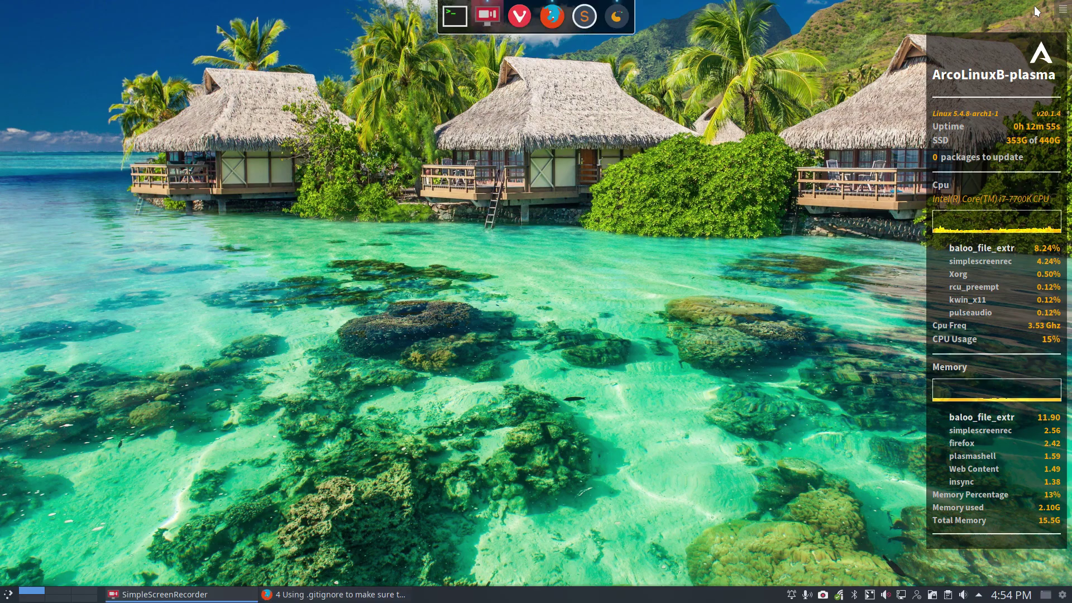
right_click(356, 180)
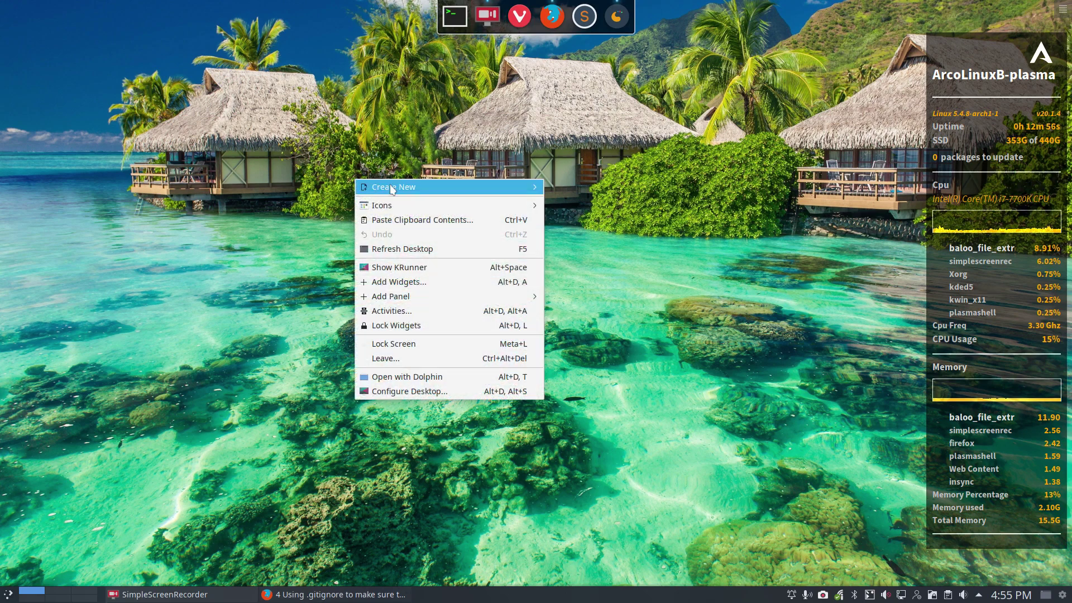
left_click(419, 376)
left_click(67, 358)
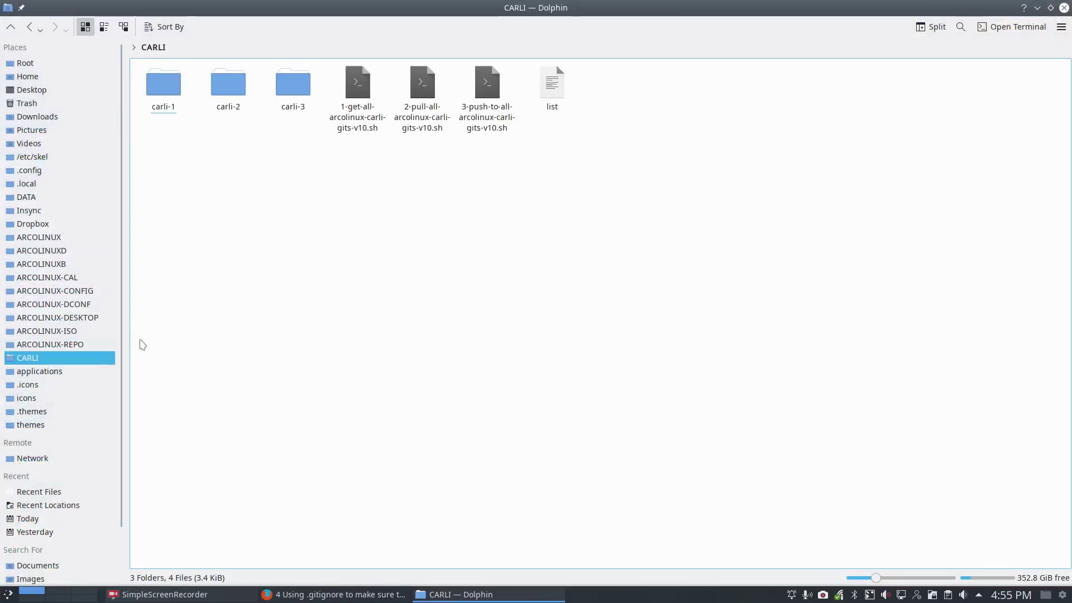
left_click(358, 112)
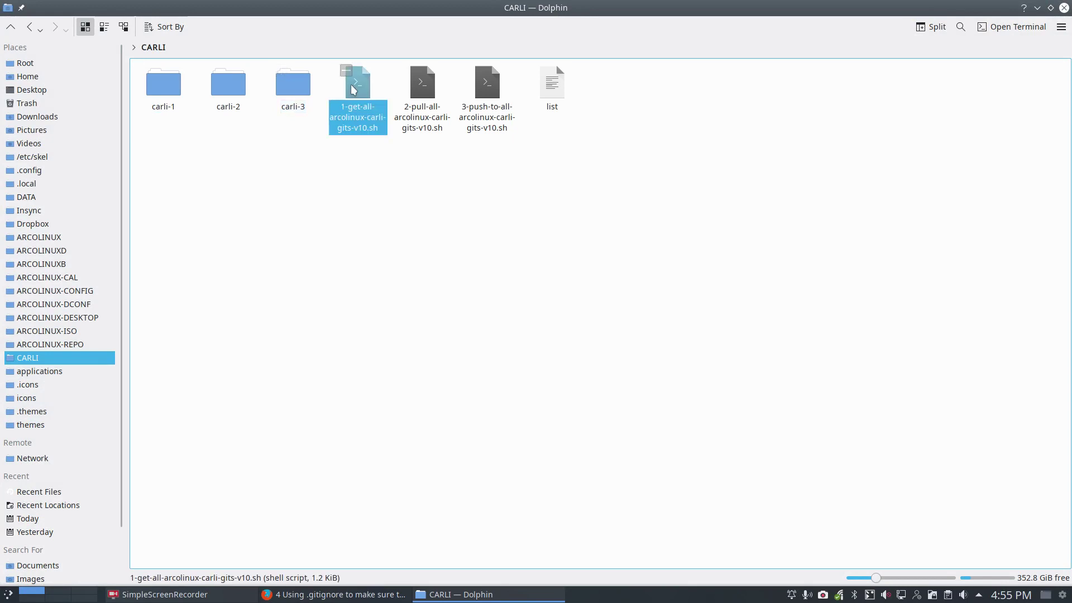
right_click(366, 187)
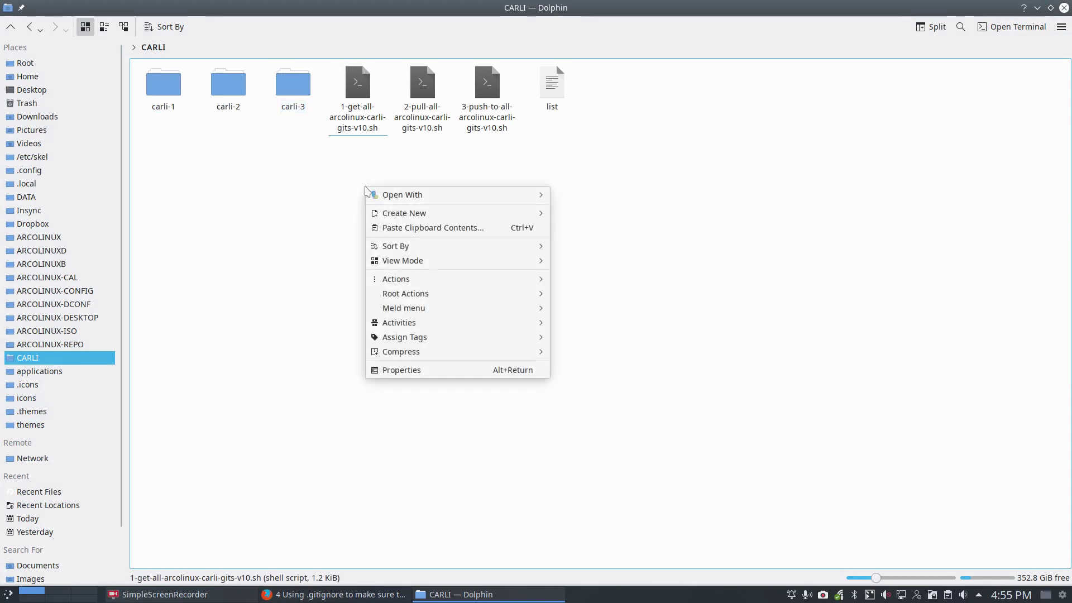
left_click(787, 157)
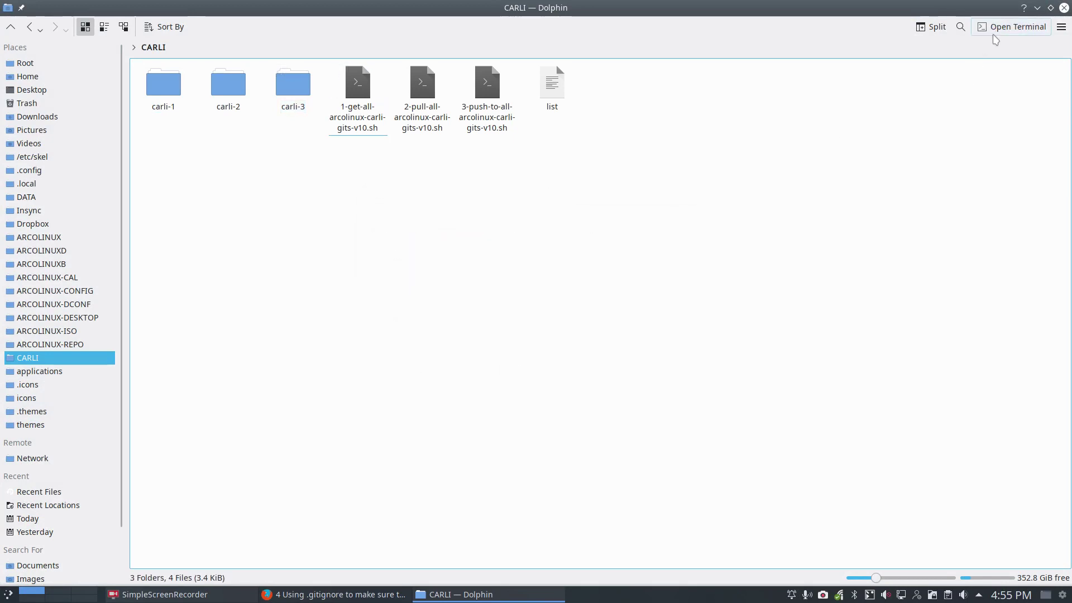
Step: Run the get-all carli gits script in a CARLI terminal to clone carli-4, then close Konsole
left_click(983, 27)
type("./1")
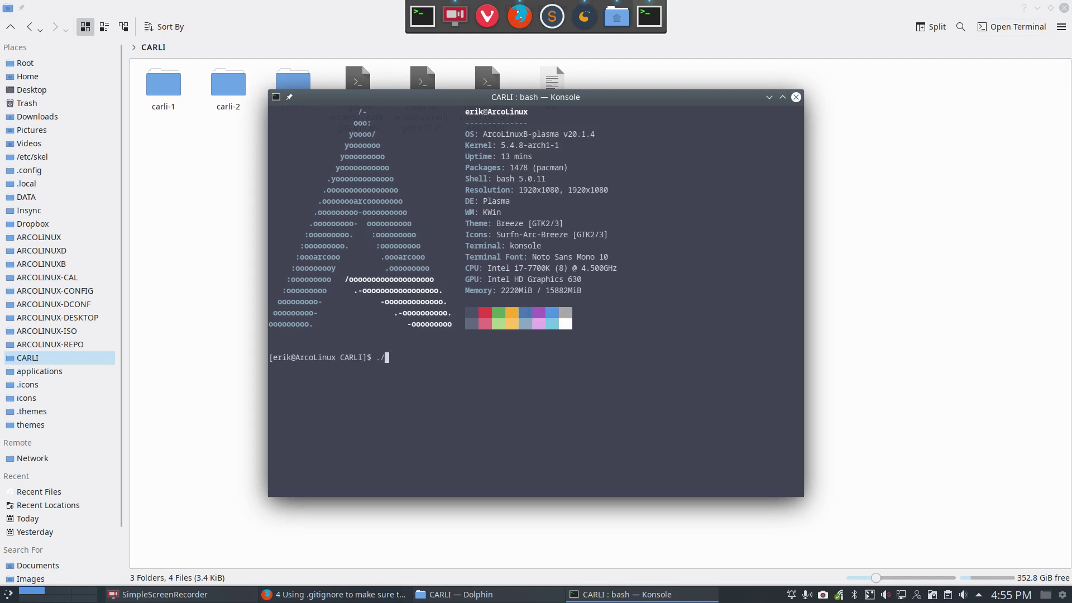
key("Tab")
key("Return")
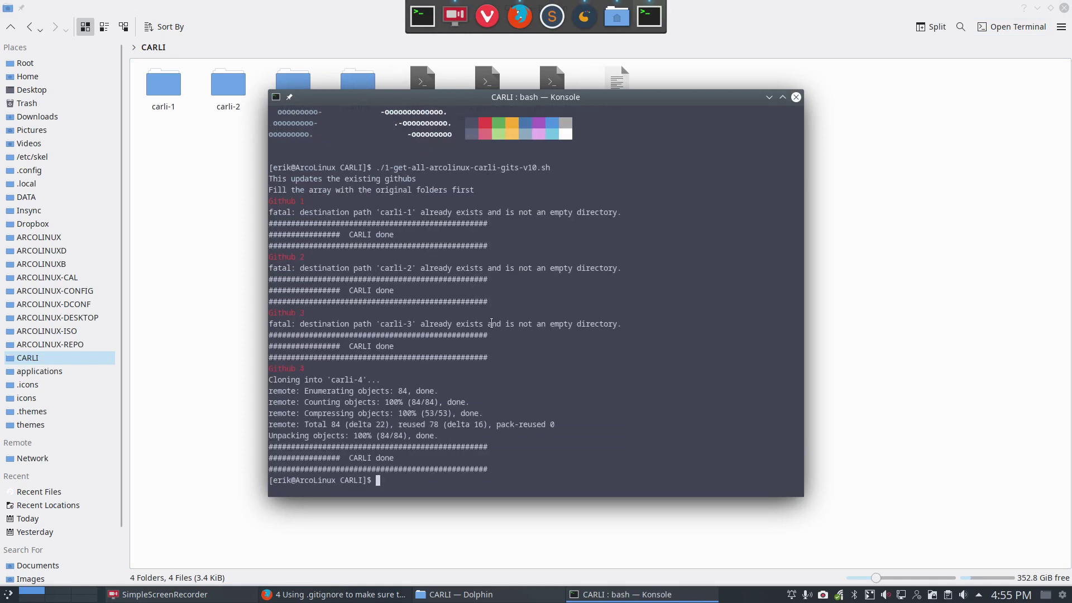
left_click(796, 97)
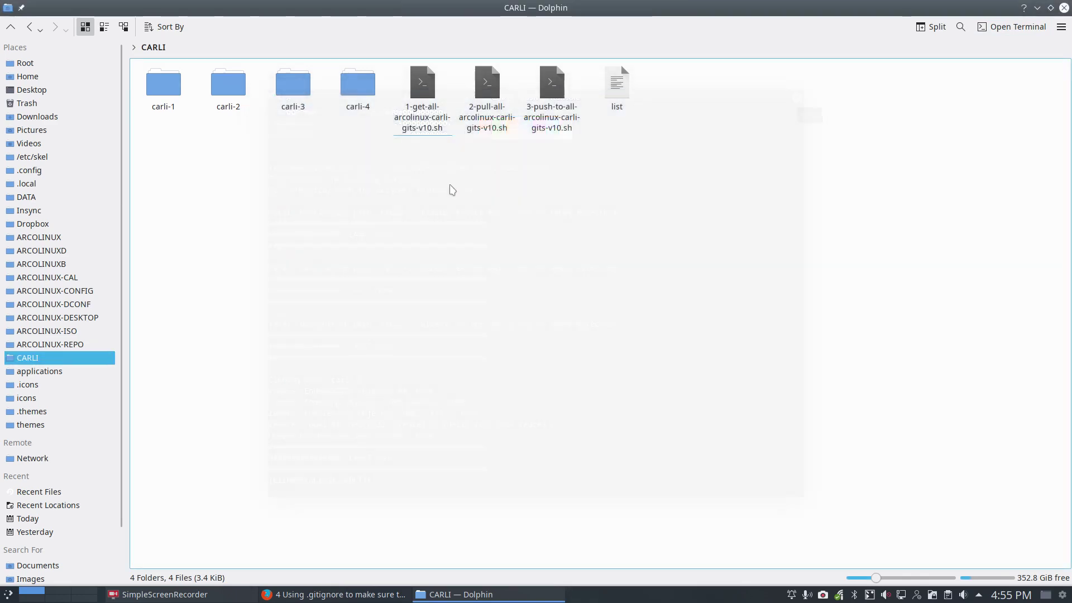
Step: Open carli-4, toggle hidden files off again, and select packages.x86_64 next to build.sh
left_click(359, 93)
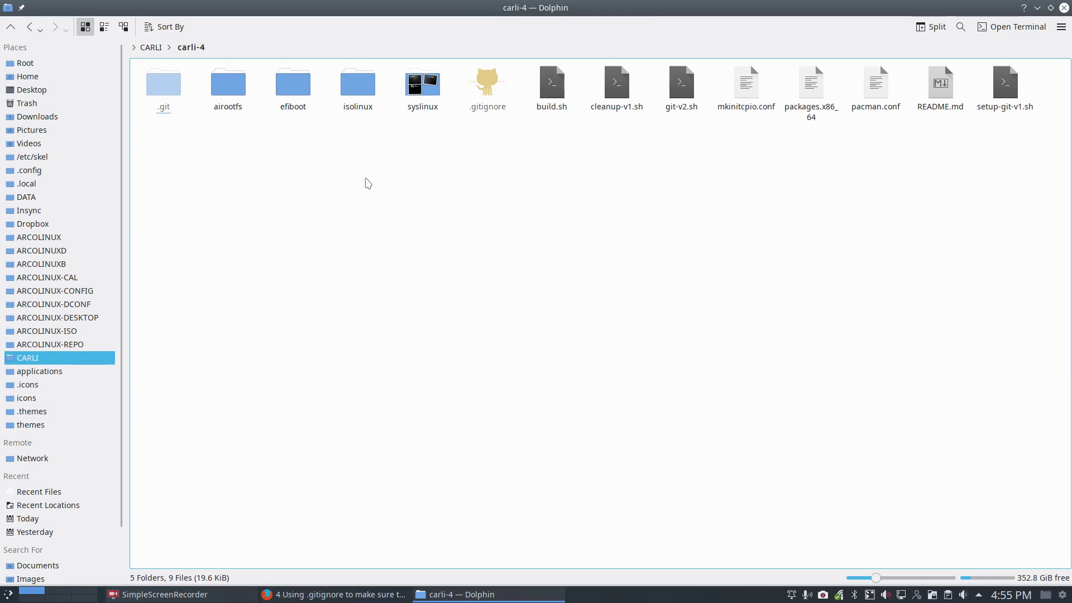
key("alt+period")
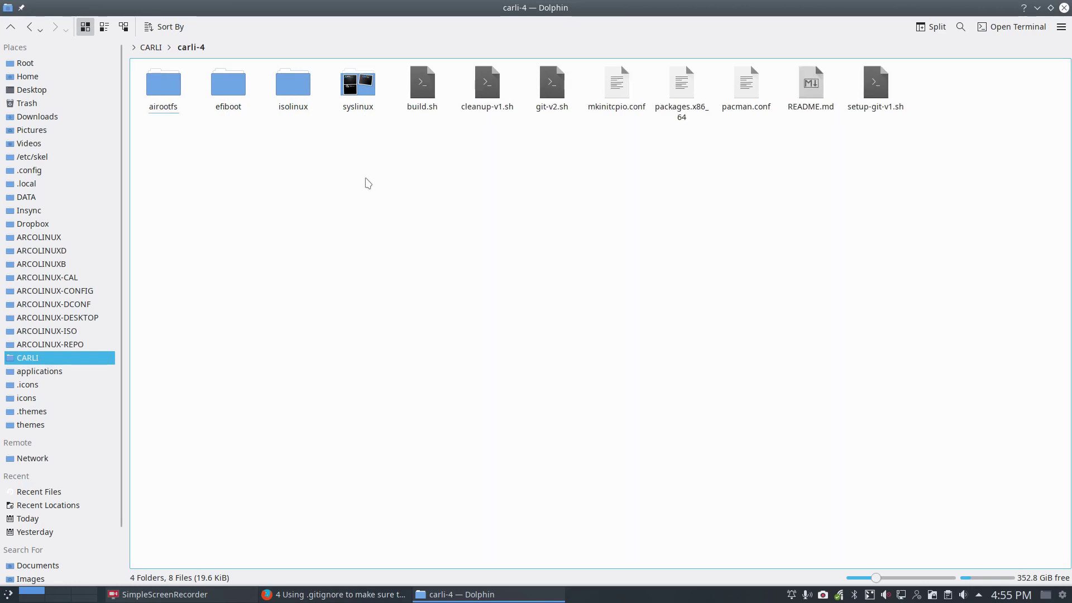
key("alt+period")
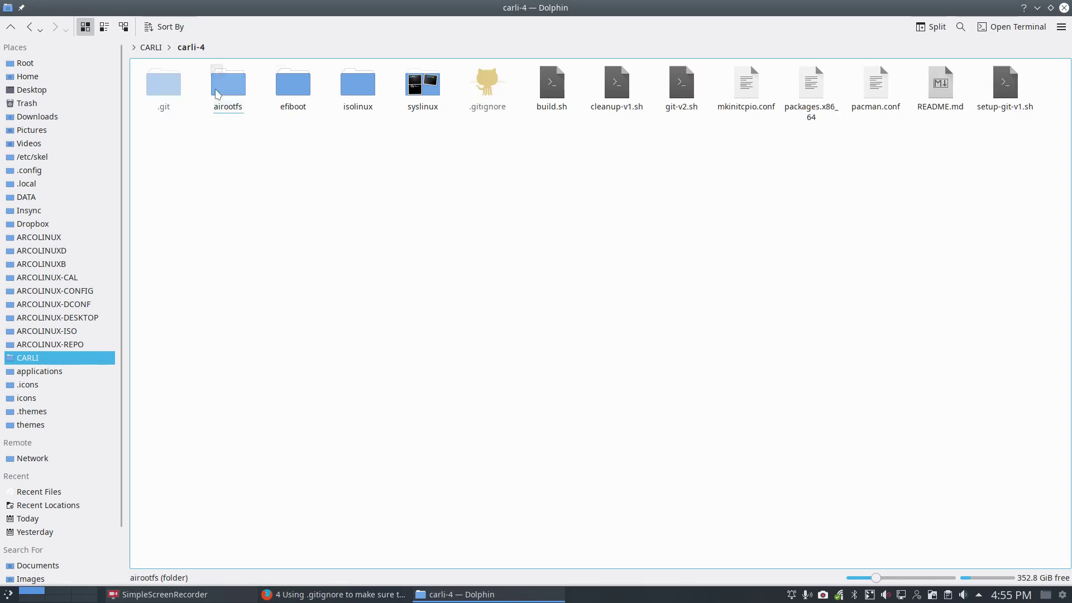
left_click(164, 90)
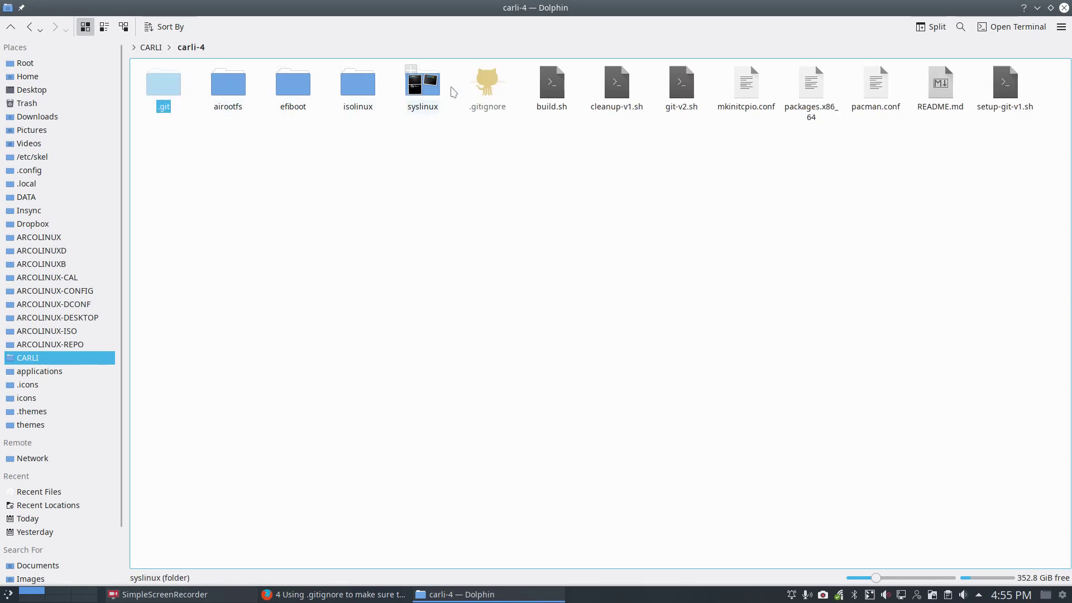
left_click(477, 246)
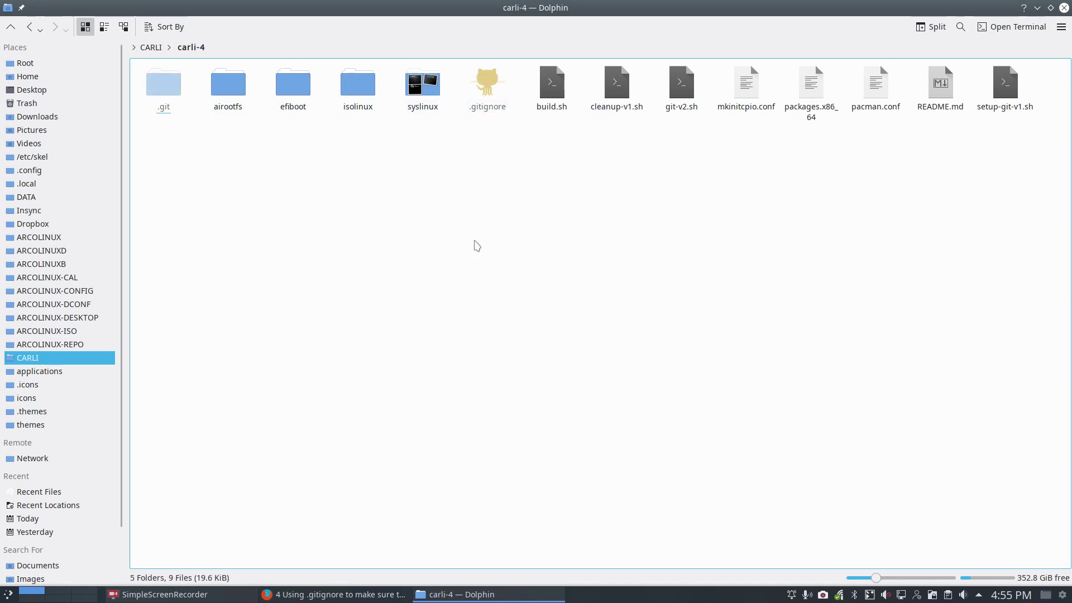
key("ctrl+h")
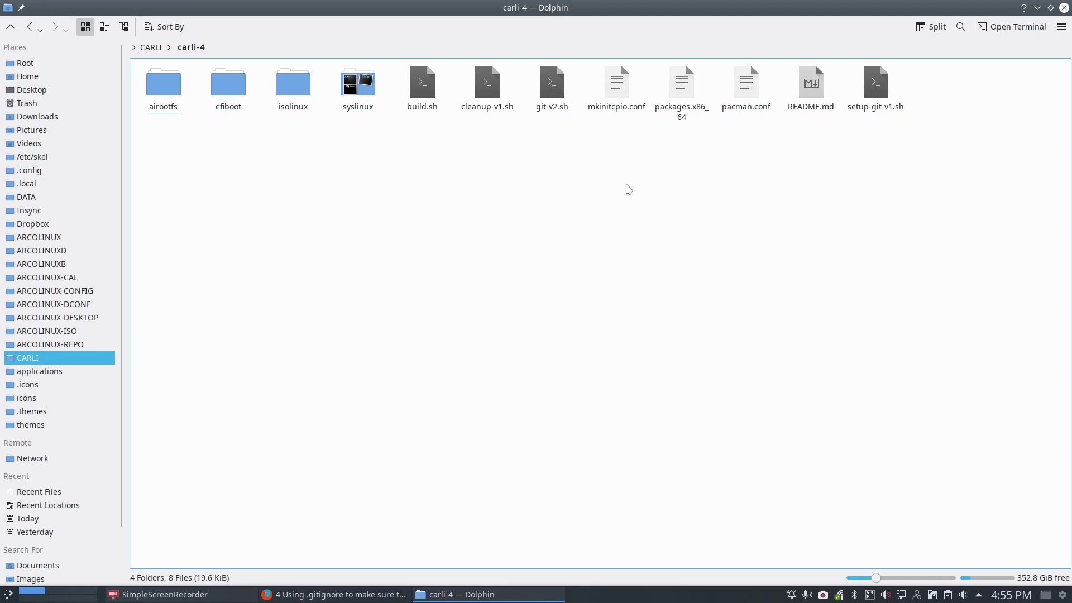
left_click(425, 94)
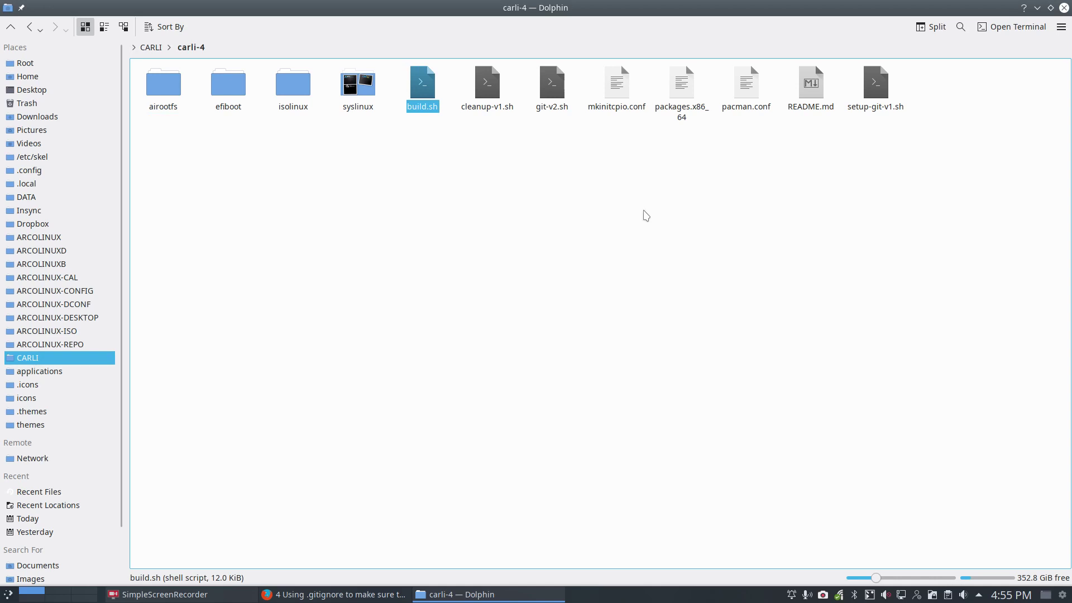
key("Right")
key("Right")
key("Right")
key("Right")
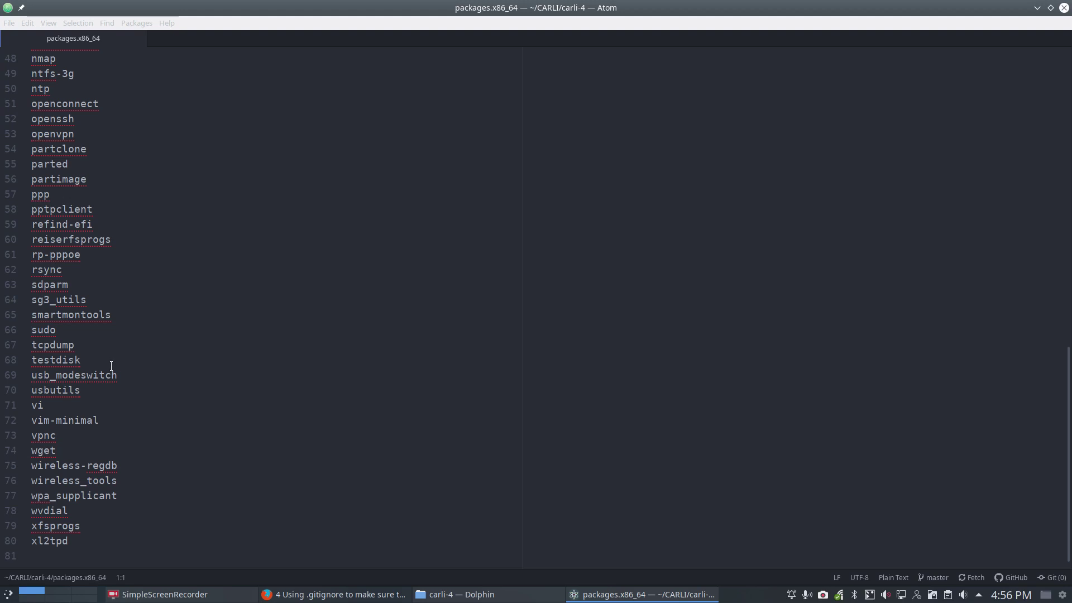
Step: Add a '#Carli' comment and 'plasma-meta' below xl2tpd at line 80 of packages.x86_64
left_click(103, 537)
key("Return")
key("Return")
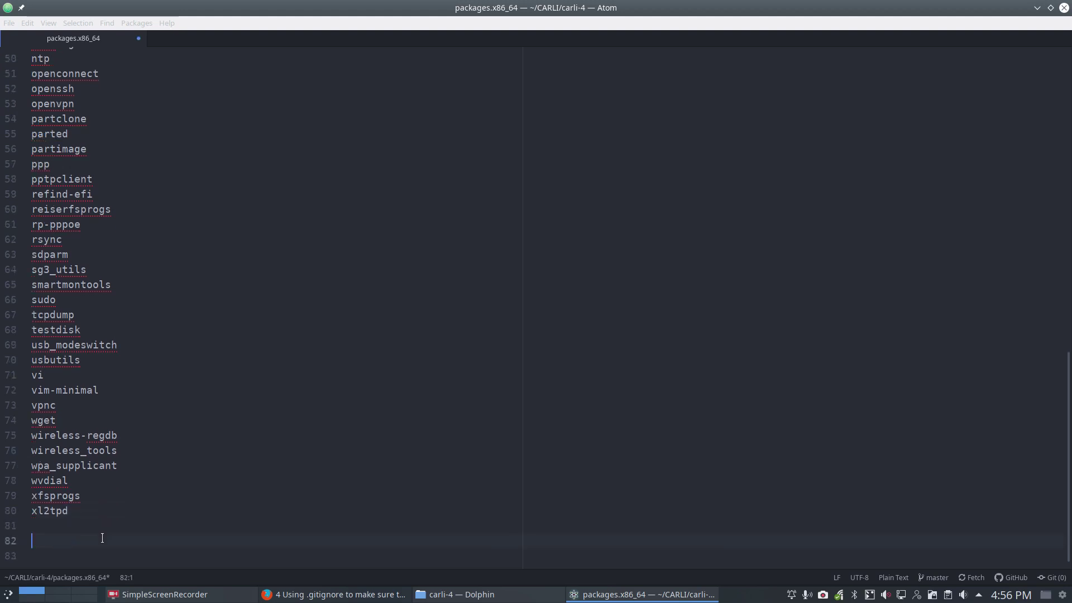
type("#Carli")
key("Return")
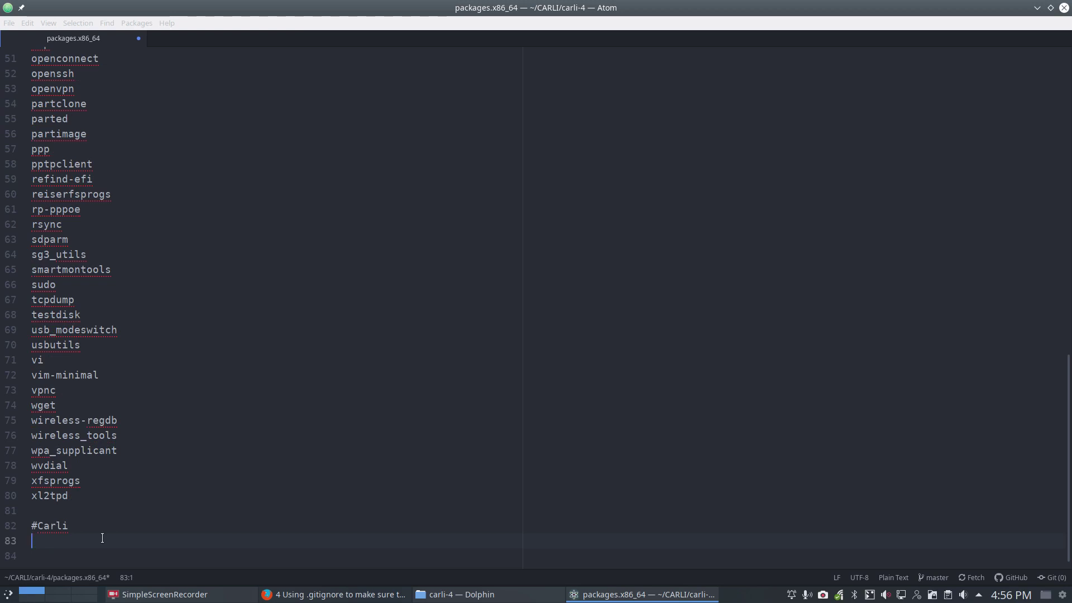
type("pla")
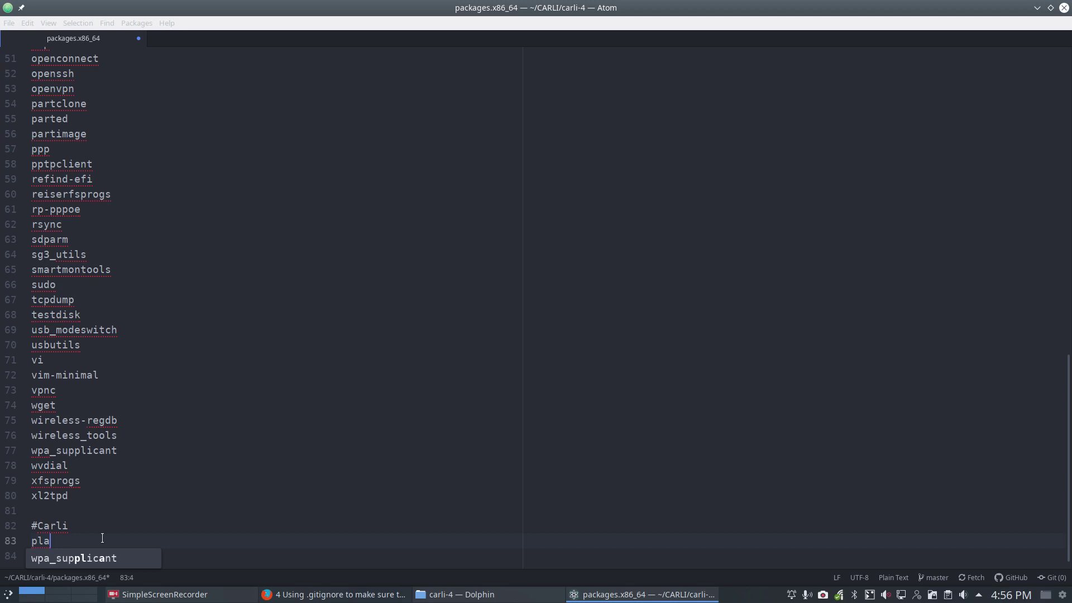
type("sma-meta")
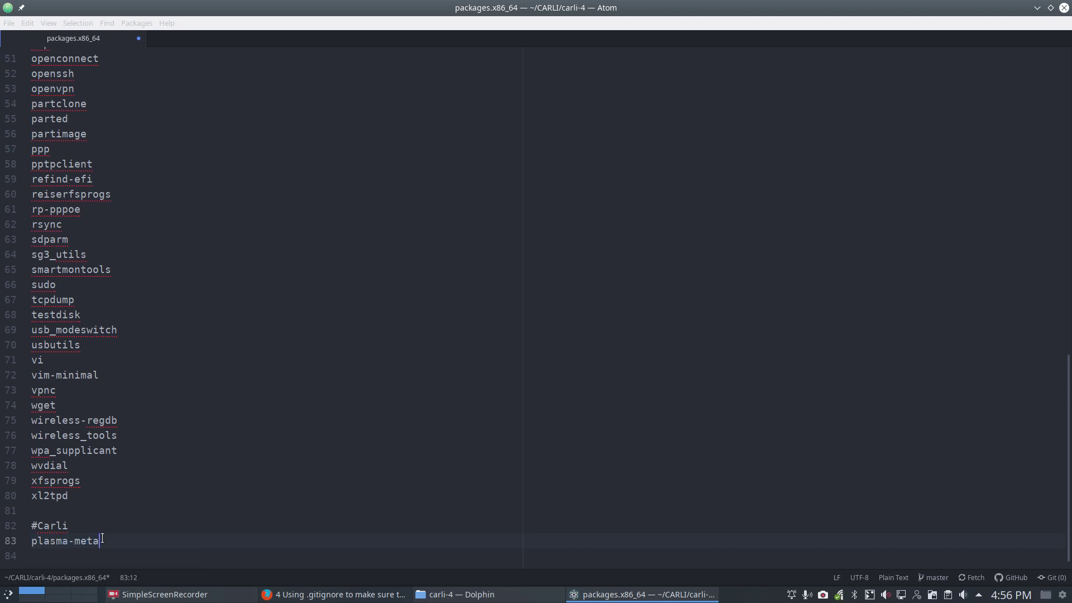
Step: Bring Firefox forward and open the 'Adding plasma to Carli' post from the Carli 4 category
left_click(307, 596)
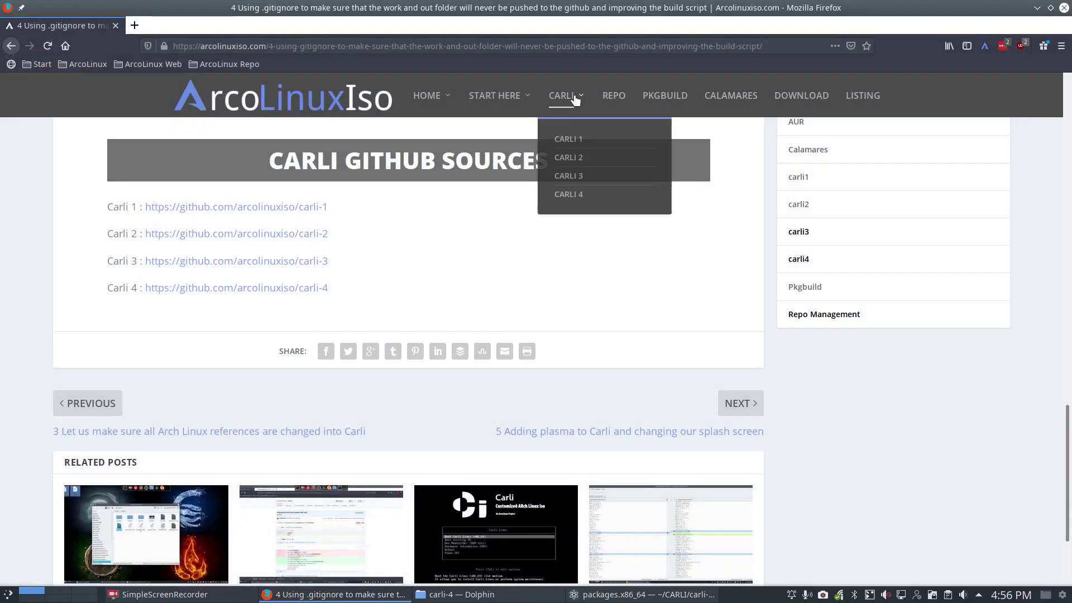
left_click(564, 198)
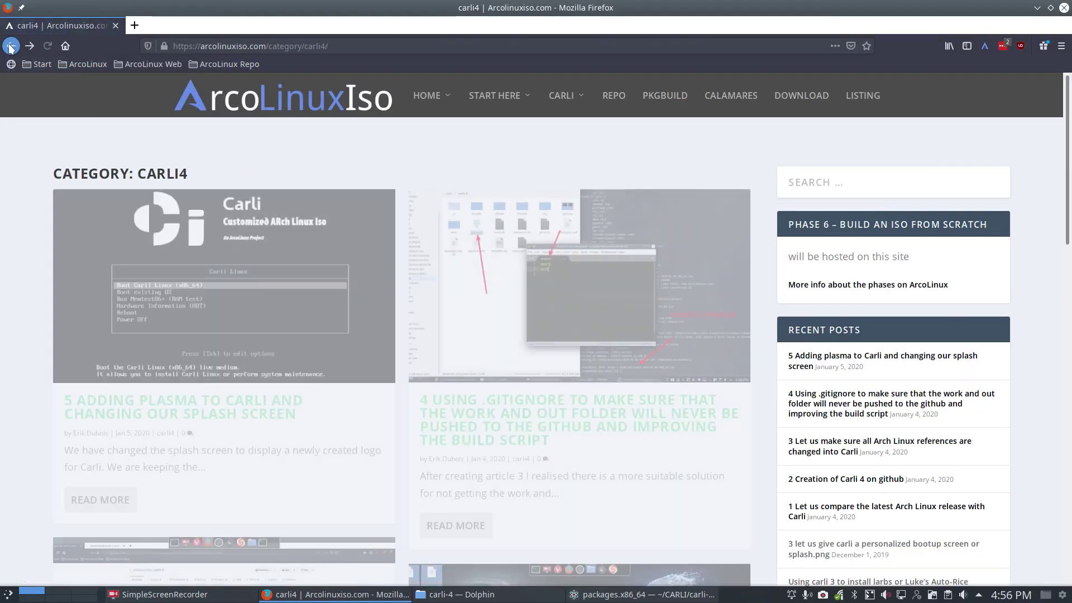
left_click(192, 286)
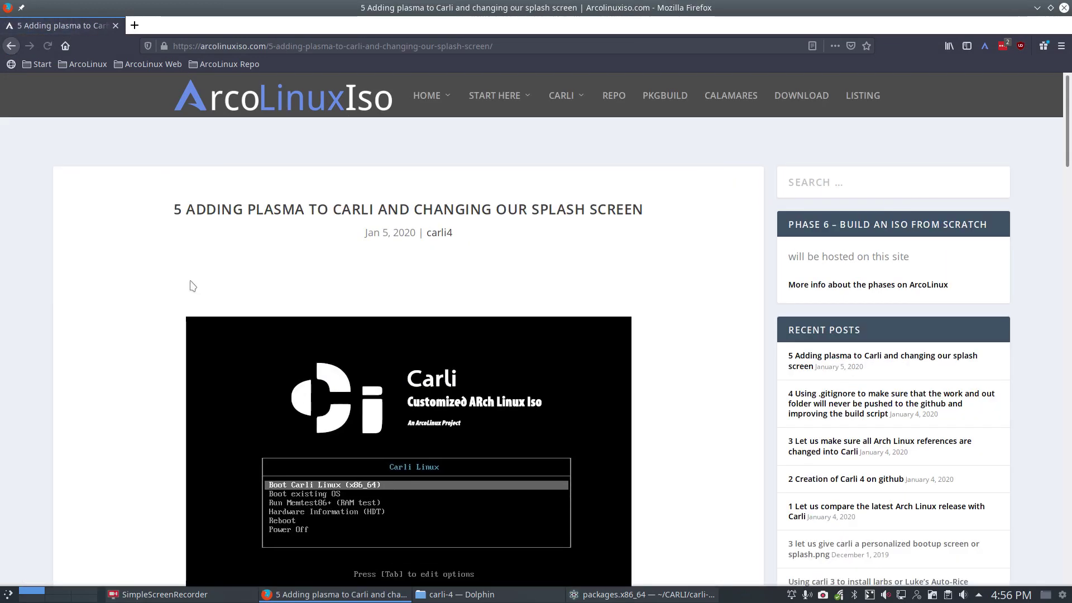
Step: Scroll to PACKAGES.X86_64 and highlight the one-package-per-line rule and the word AUR
scroll(193, 291, "down", 9)
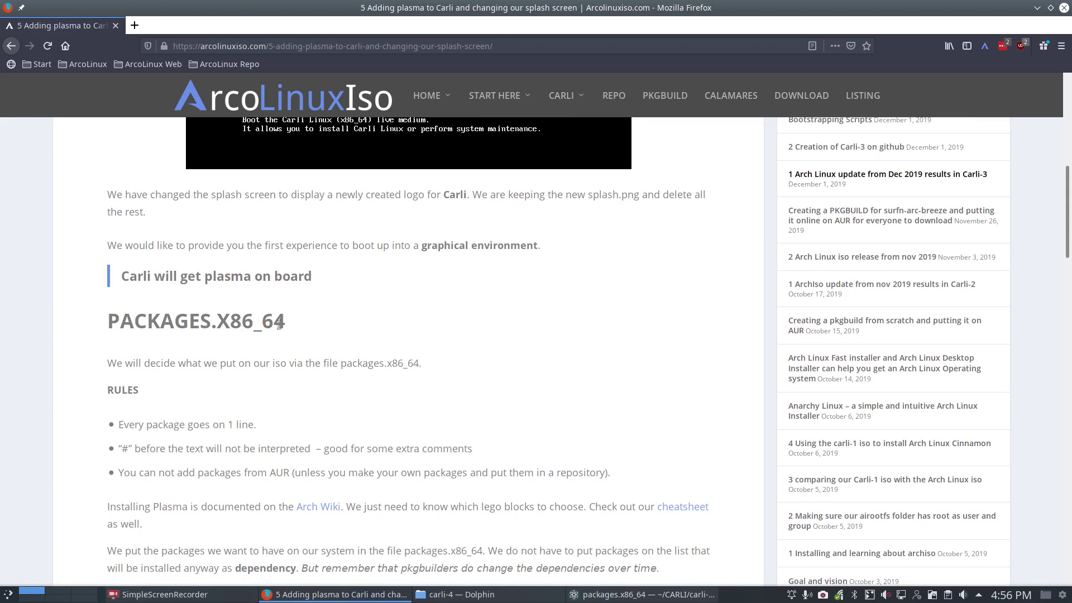
scroll(286, 325, "down", 1)
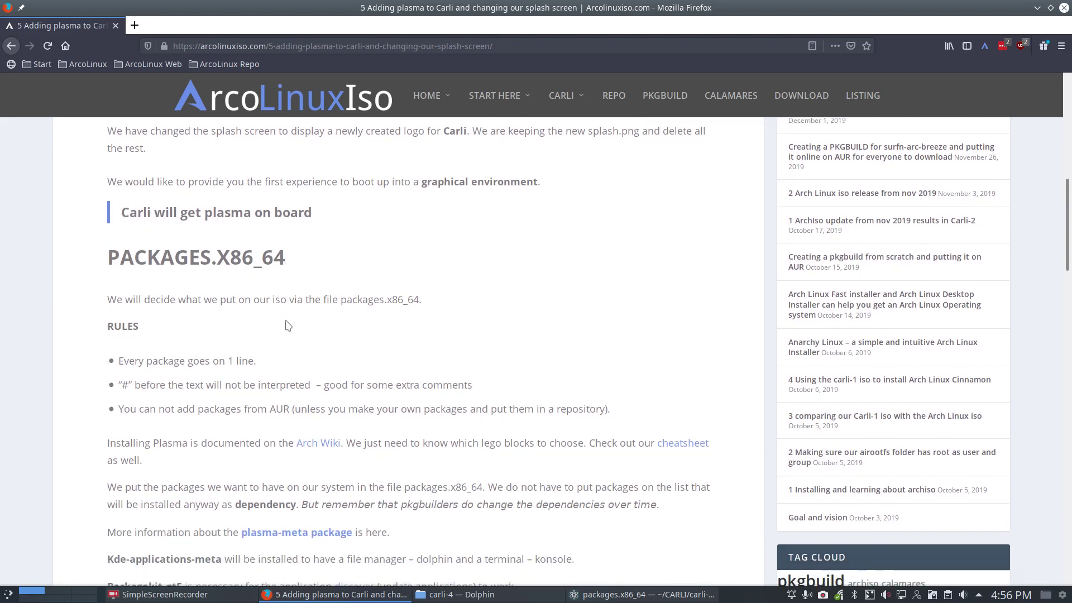
scroll(313, 321, "down", 2)
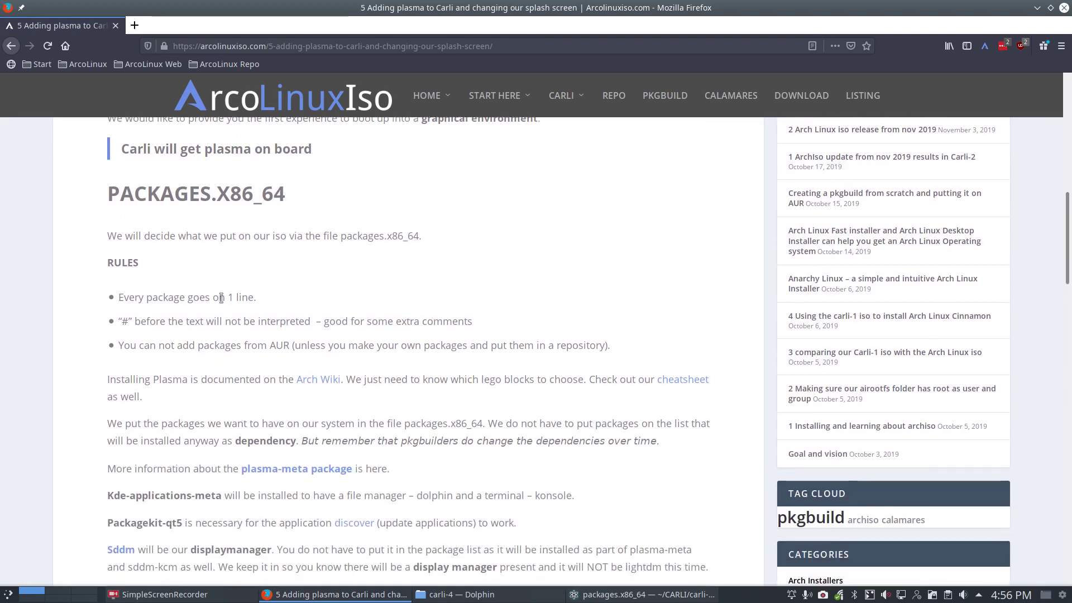
left_click_drag(126, 295, 260, 297)
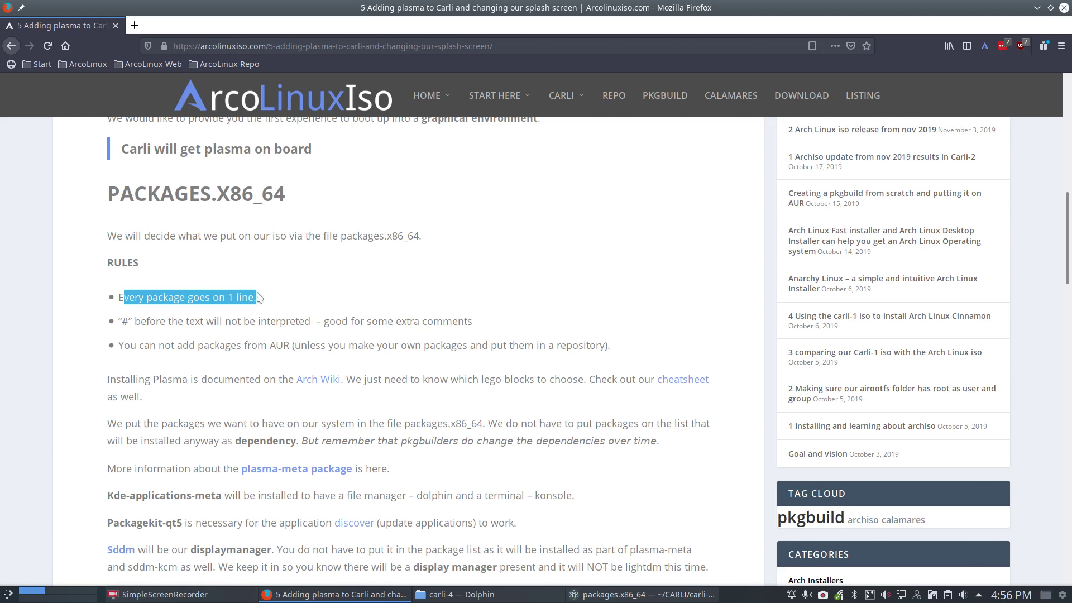
left_click(125, 321)
left_click_drag(266, 343, 291, 344)
scroll(343, 374, "down", 3)
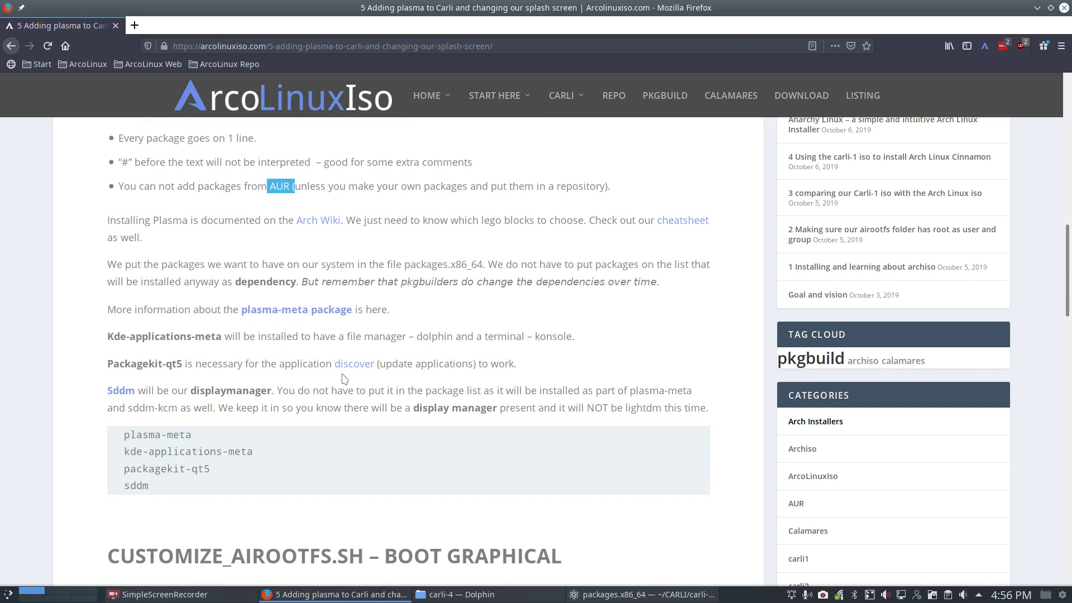
Step: Open the Arch Wiki KDE page in a new tab, scroll to Installation, then minimise Firefox
left_click(313, 231)
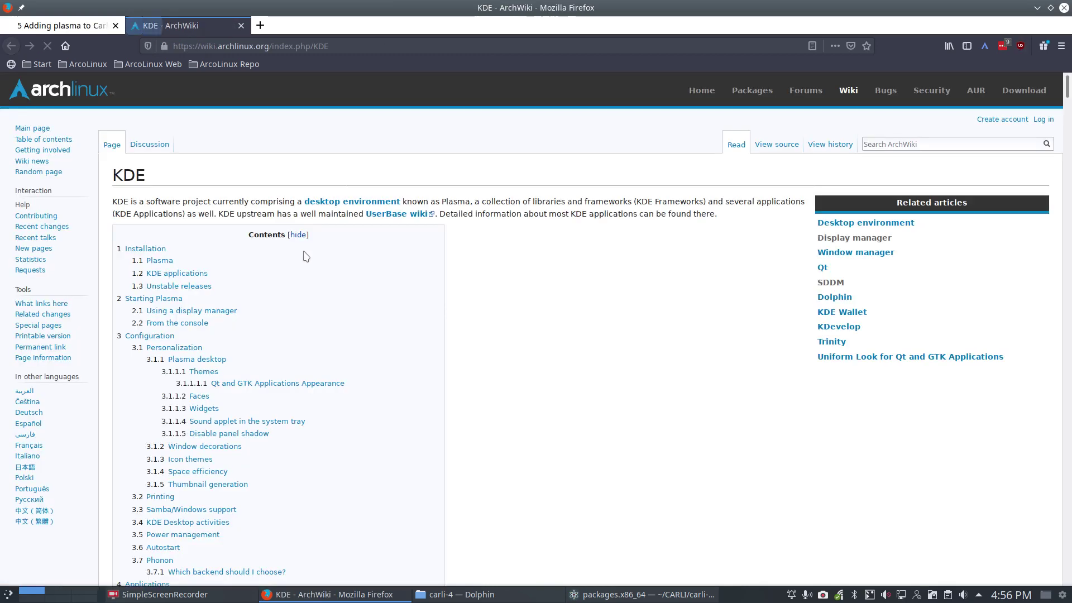
scroll(495, 293, "down", 3)
scroll(495, 293, "down", 4)
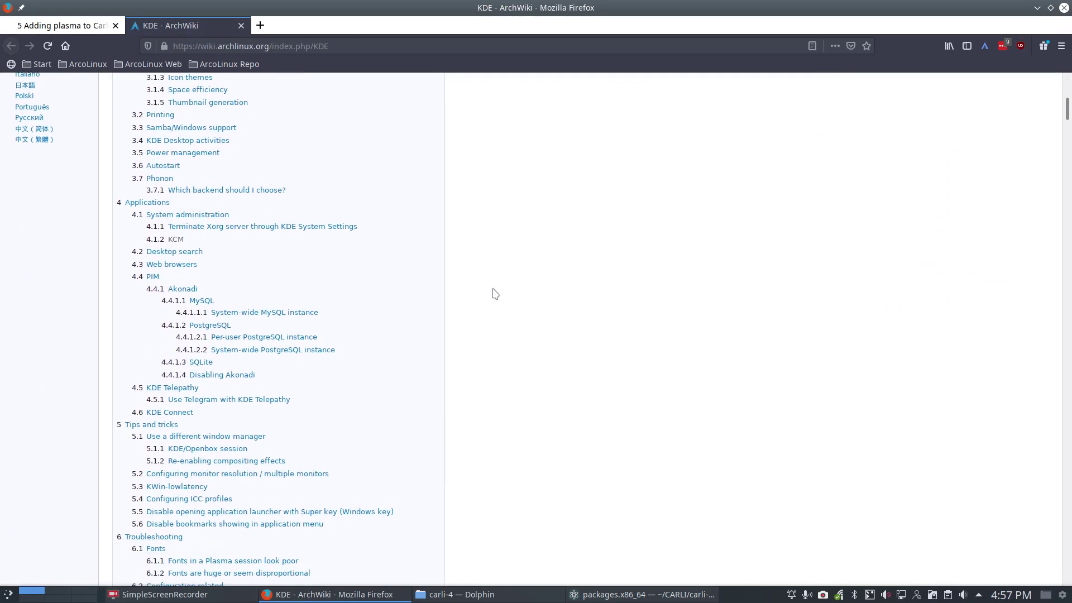
scroll(495, 293, "down", 10)
scroll(495, 293, "down", 2)
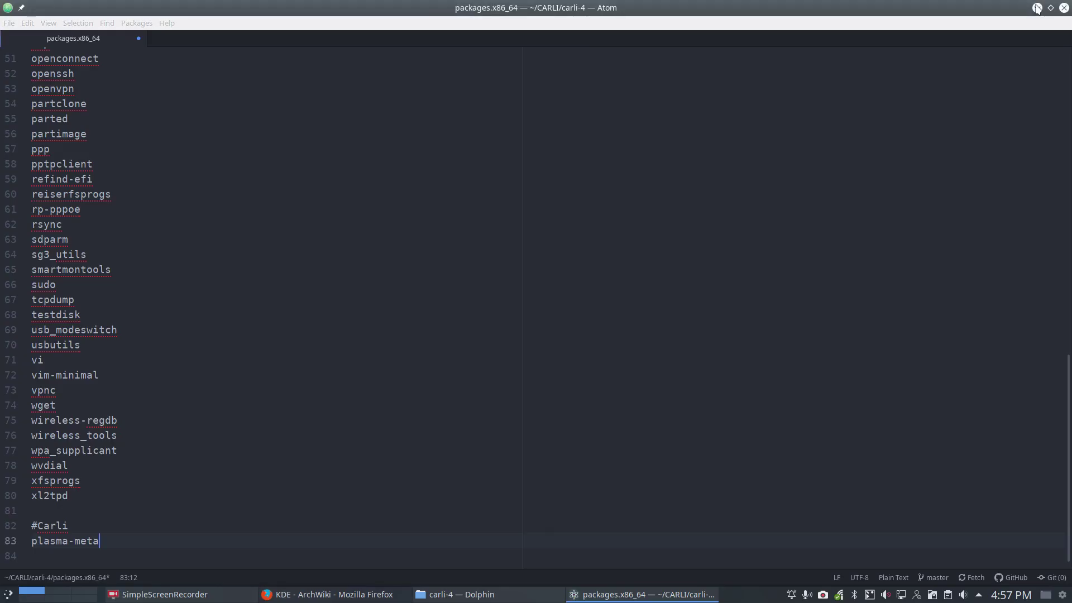
left_click(1037, 7)
Step: Select and deselect 'plasma-meta' on line 83, then bring the KDE ArchWiki page forward
left_click_drag(103, 541, 32, 541)
left_click(113, 540)
left_click(322, 595)
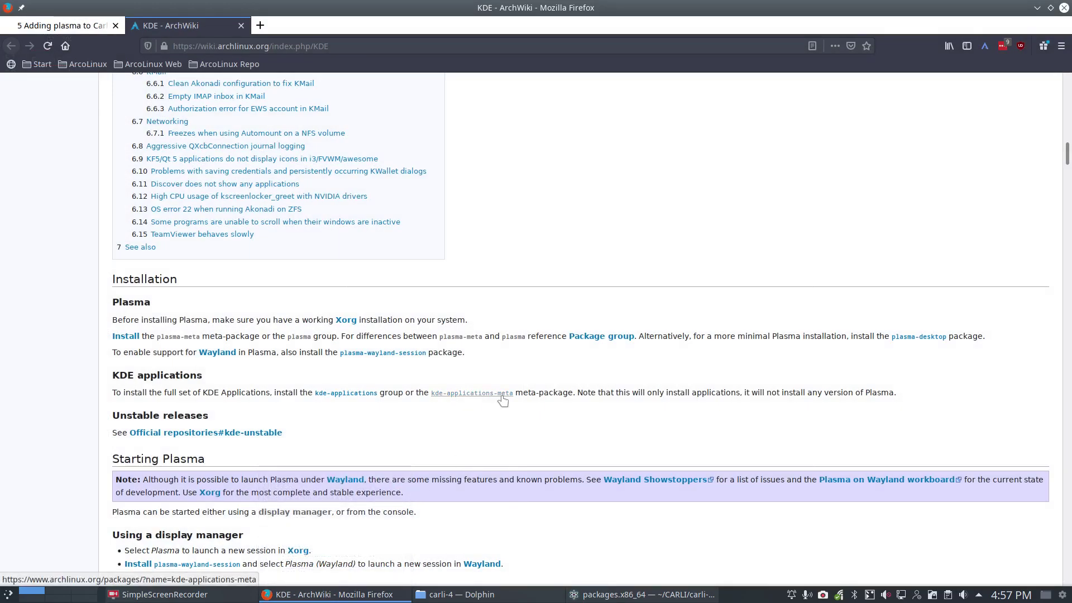
Step: Open the ArcoLinux cheatsheet page linked from the Adding plasma to Carli article
left_click(64, 25)
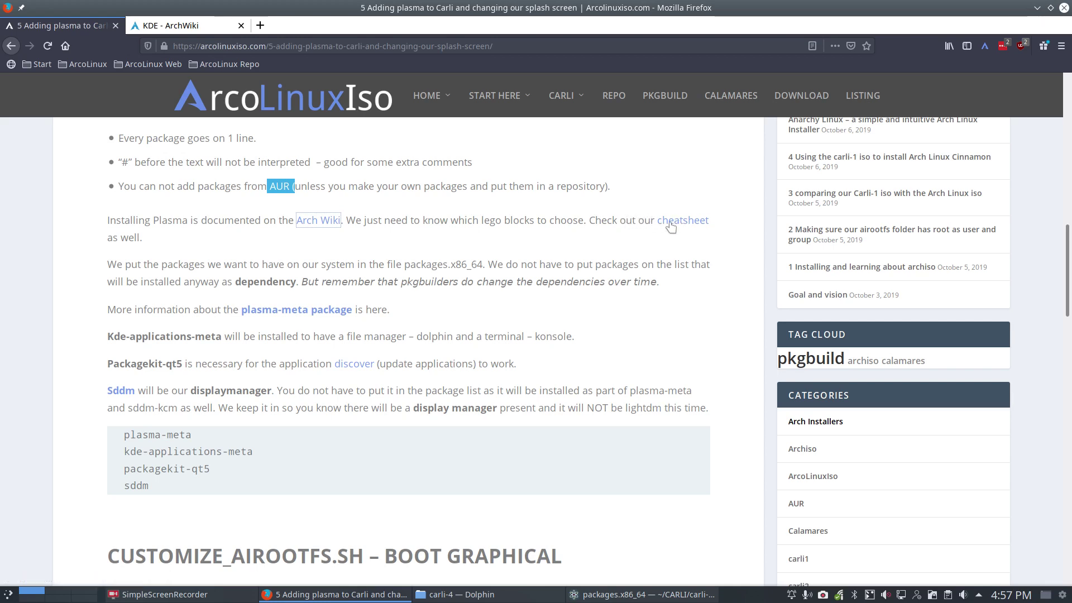
left_click(672, 228)
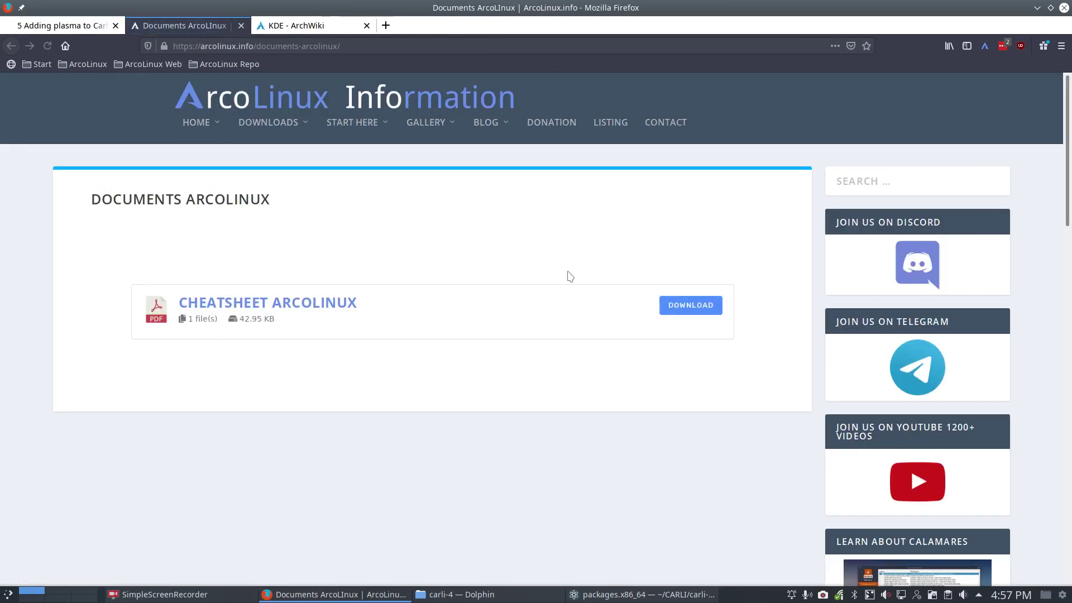
left_click(7, 595)
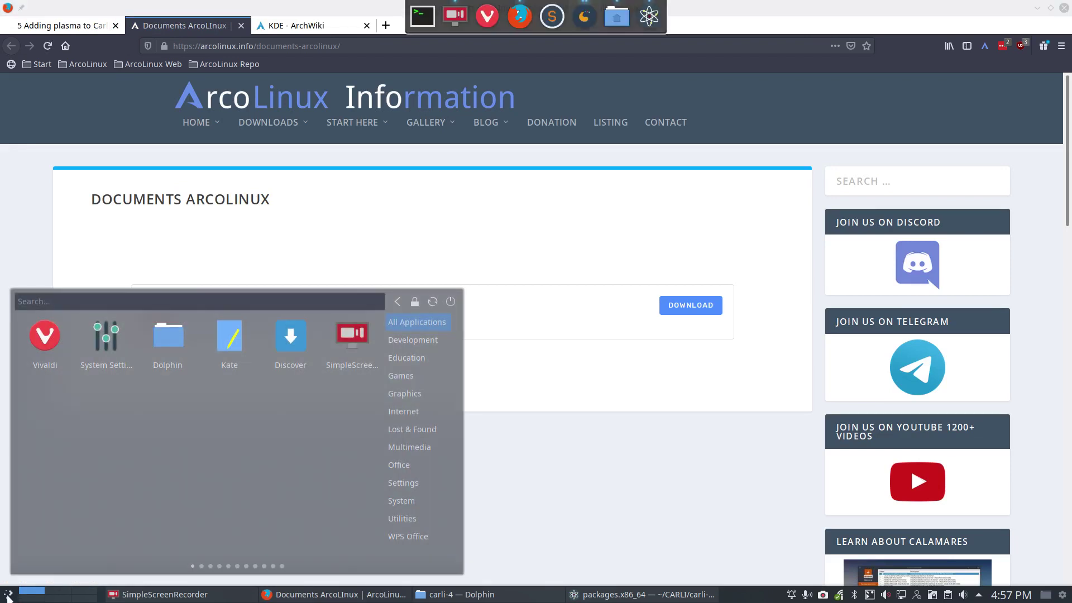
Step: Open arcolinux-cheatsheet-v1.8.pdf from Downloads in Okular at 125% zoom, maximised
left_click(165, 341)
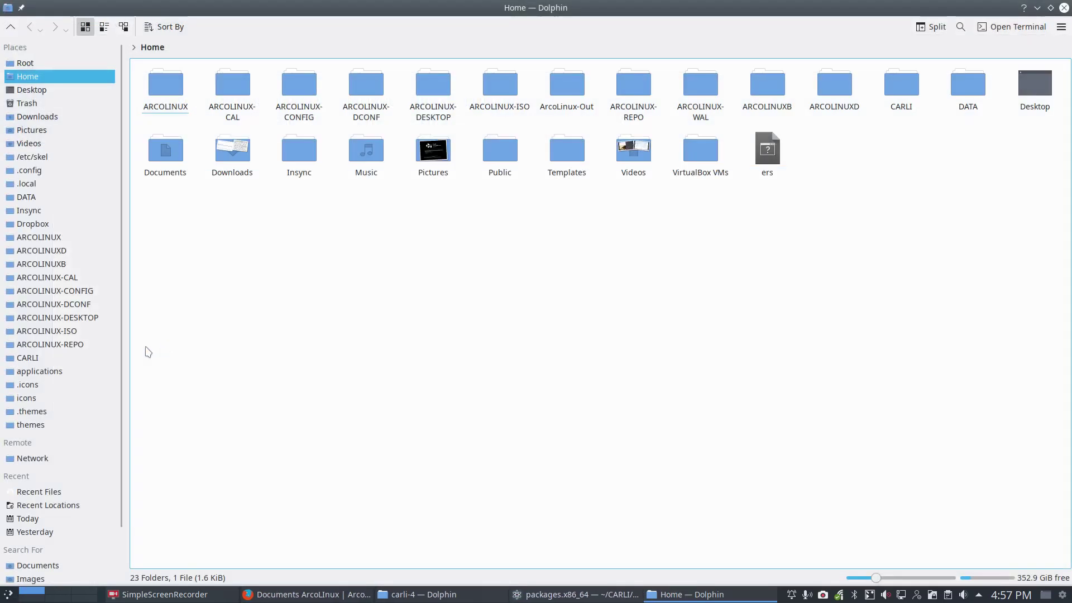
left_click(62, 116)
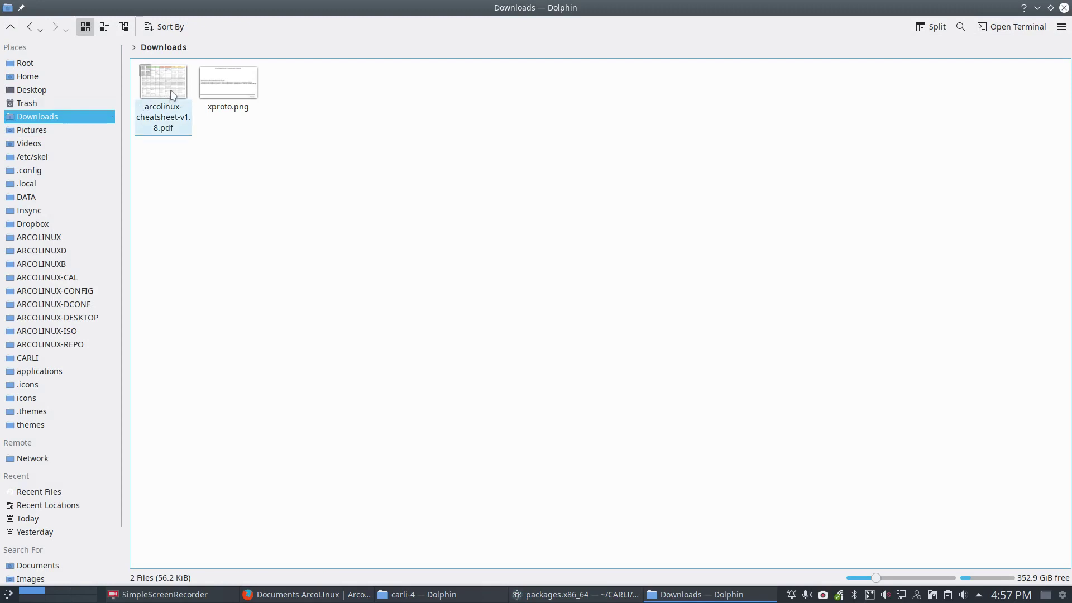
double_click(172, 94)
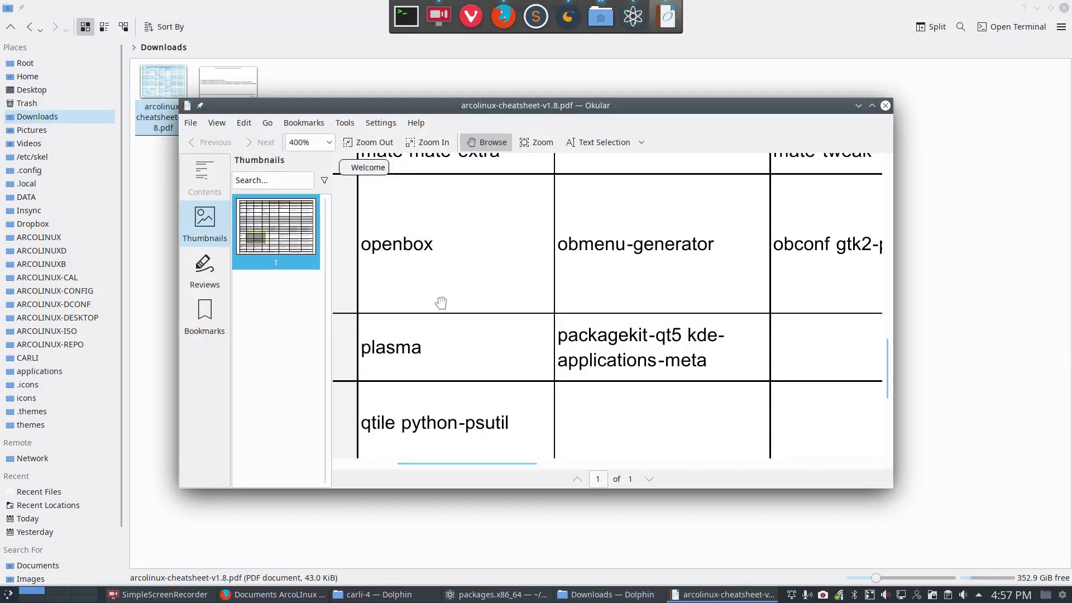
scroll(441, 302, "down", 4)
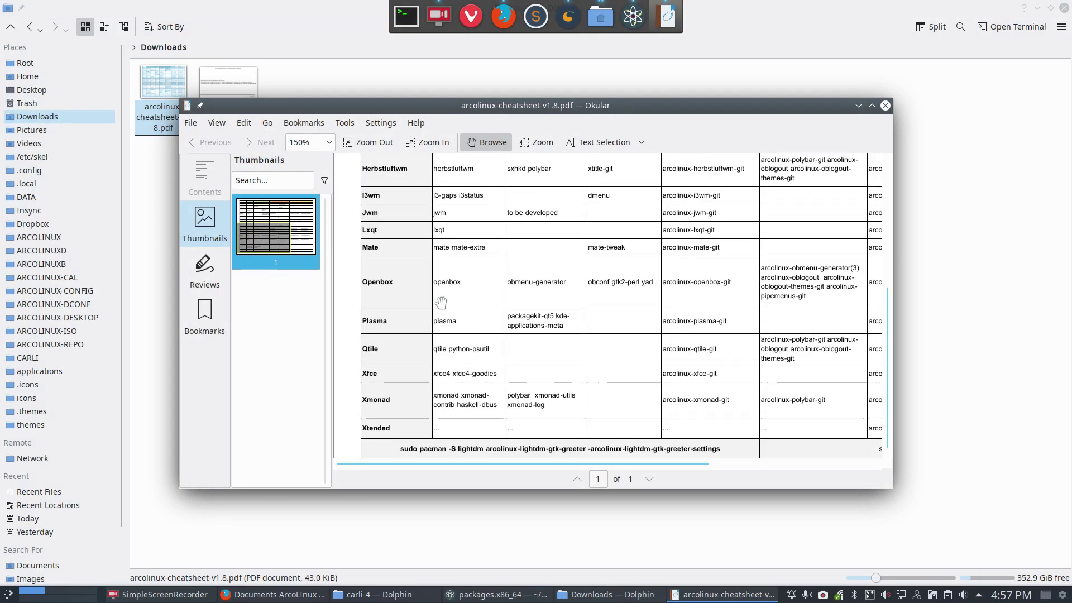
scroll(441, 303, "down", 1)
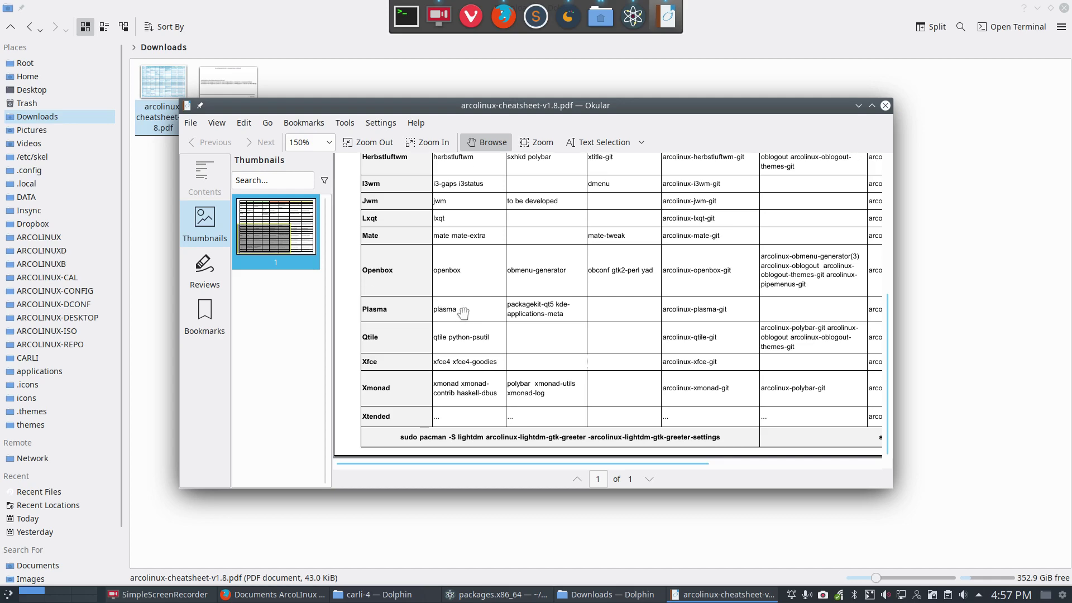
scroll(518, 309, "down", 1)
double_click(639, 106)
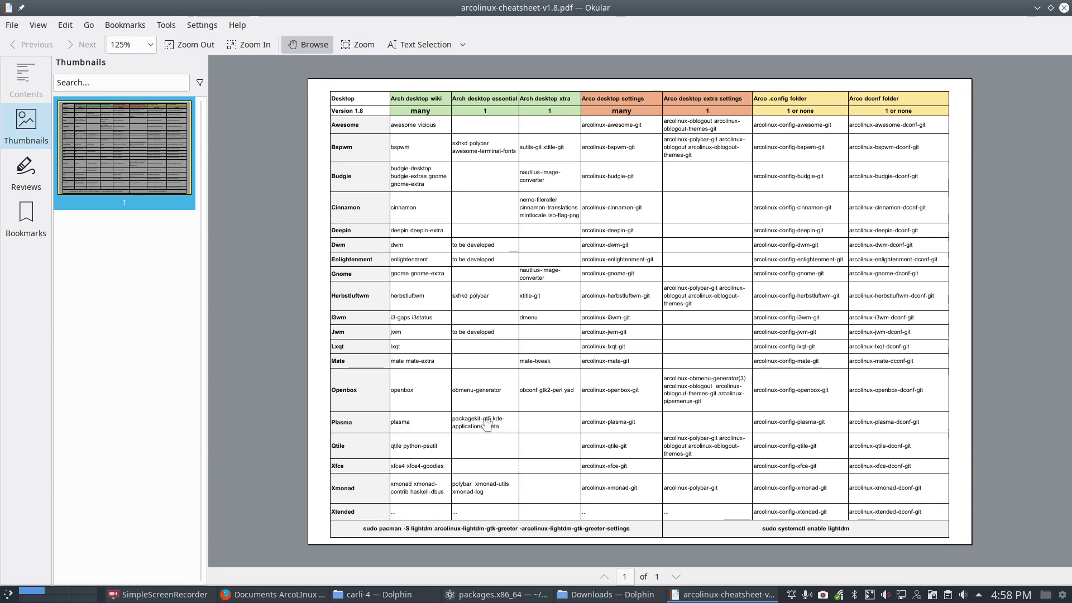
Step: Zoom and scroll the cheatsheet table down to the Xmonad, Xtended and lightdm command rows
key("ctrl+plus")
key("ctrl+plus")
key("ctrl+plus")
key("ctrl+plus")
key("ctrl+plus")
key("ctrl+plus")
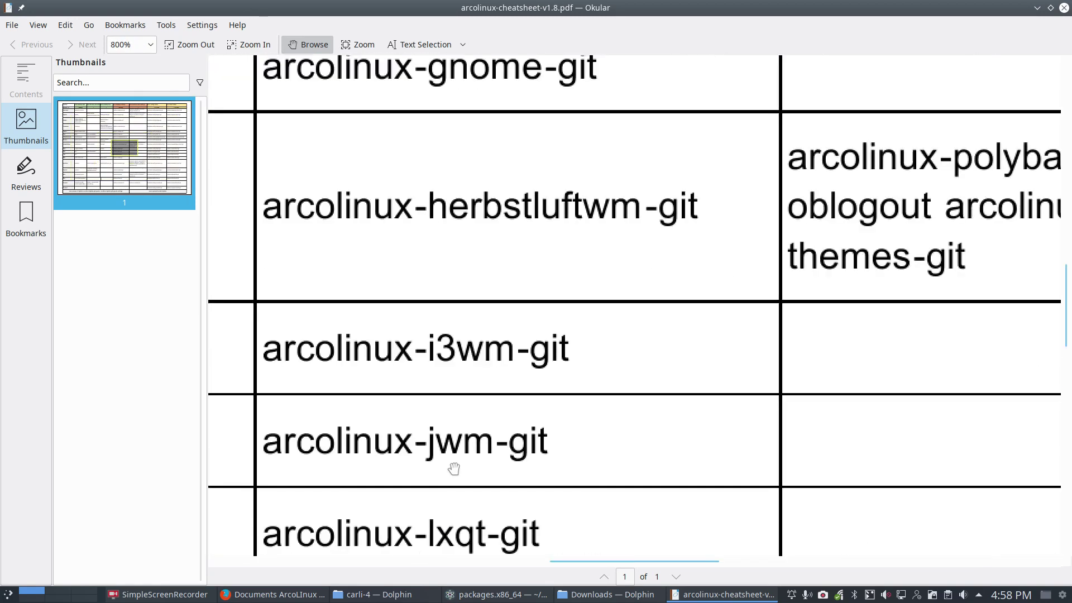
scroll(453, 468, "down", 5)
left_click_drag(346, 423, 849, 290)
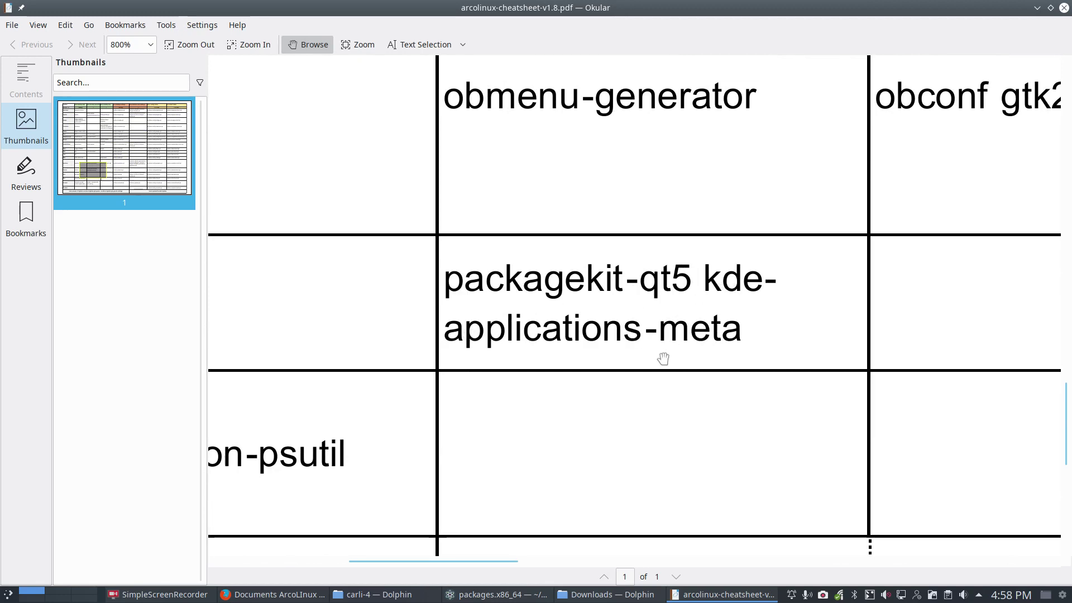
key("ctrl+1")
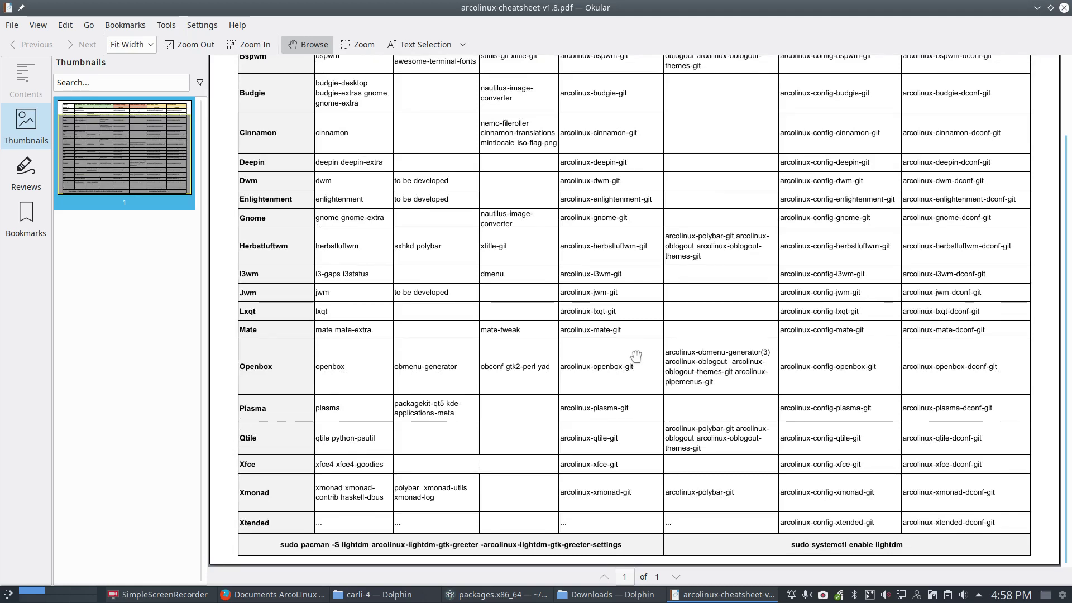
scroll(457, 381, "up", 2)
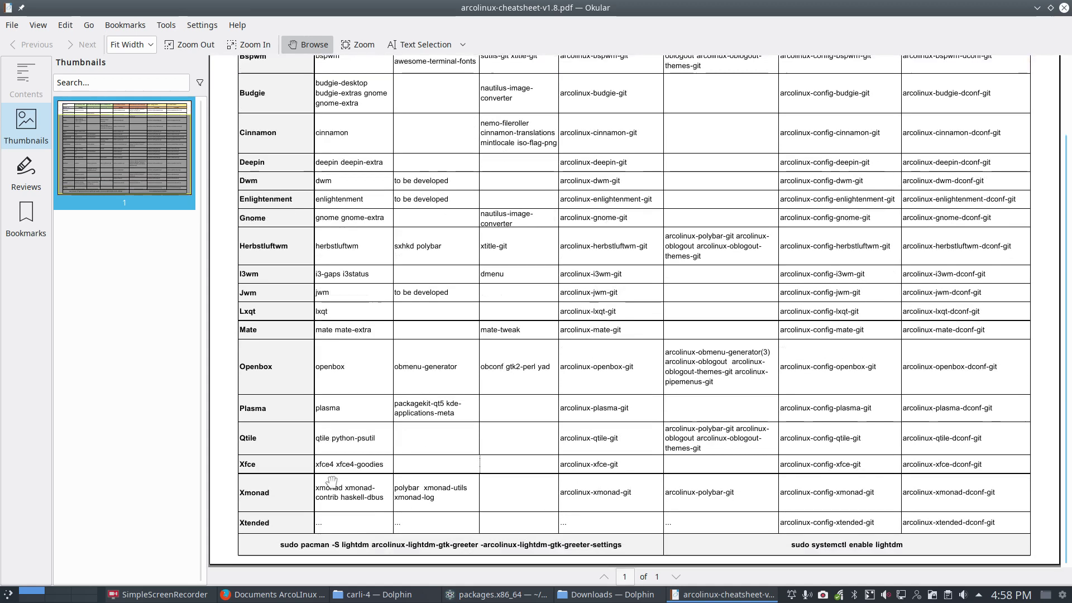
scroll(332, 483, "down", 3)
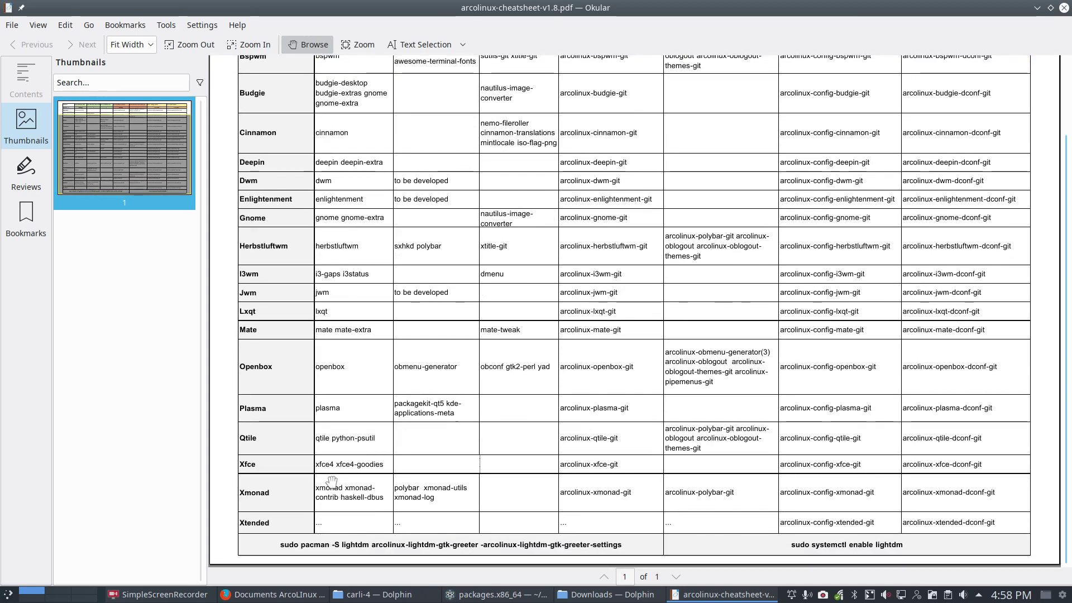
Step: Minimise Okular and Dolphin, scroll the Carli article to its package list, then return to Atom
left_click(1037, 8)
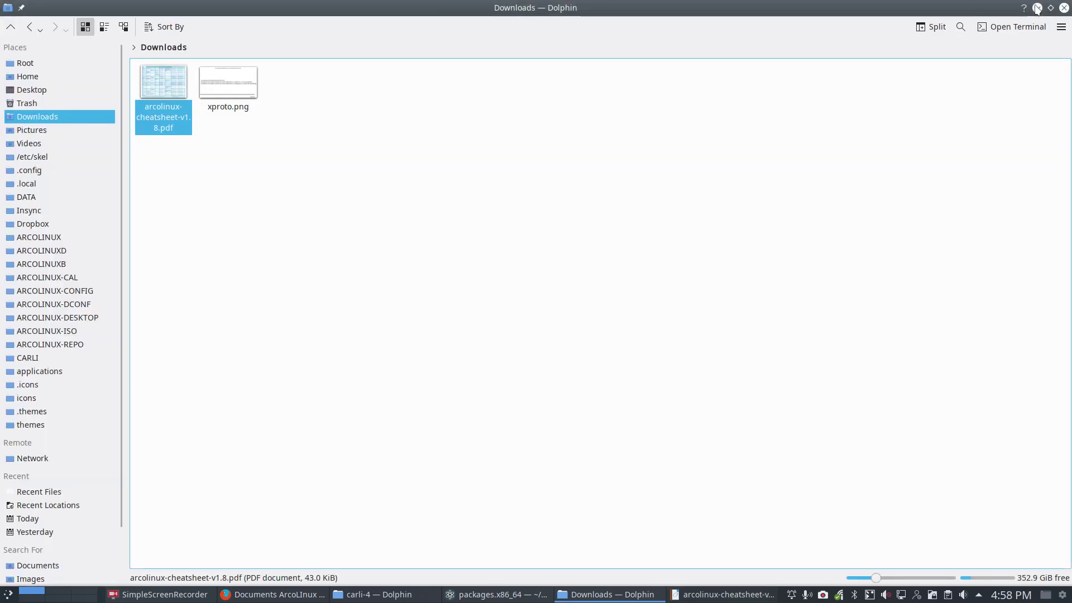
left_click(1037, 7)
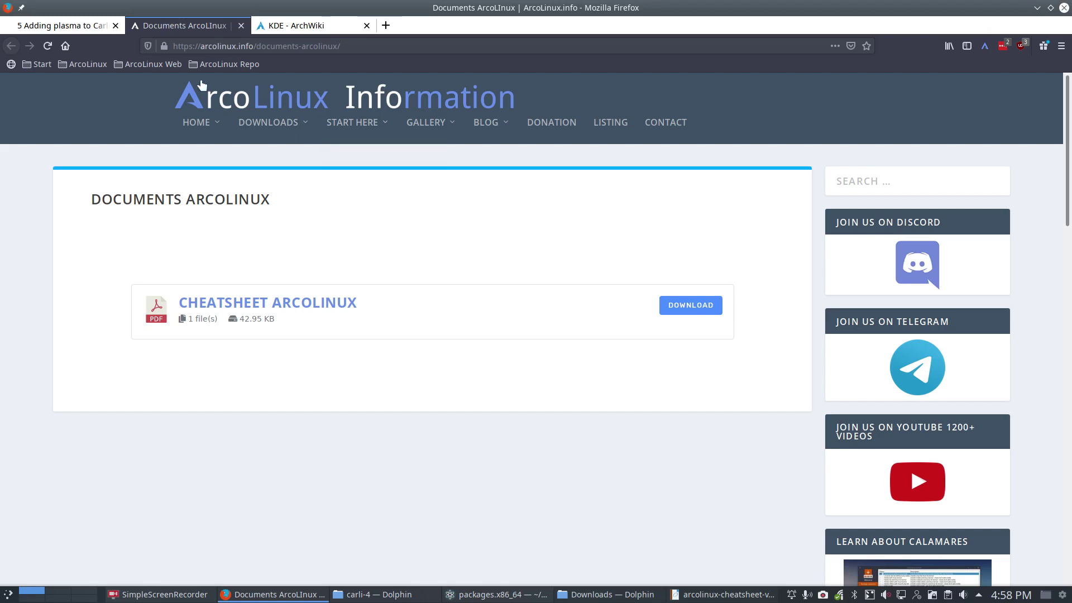
left_click(64, 26)
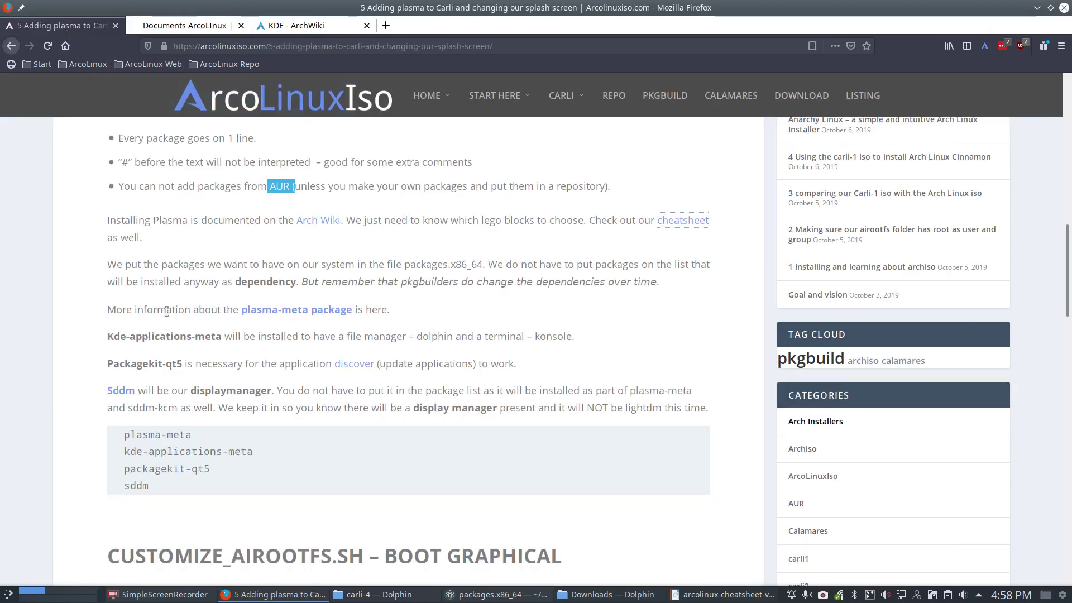
left_click(156, 273)
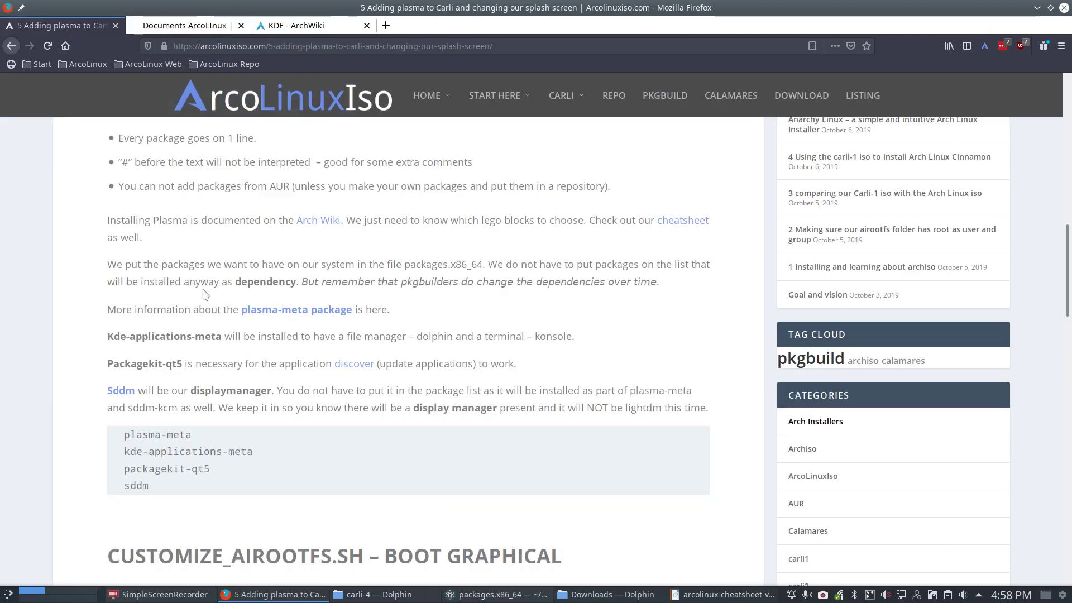
scroll(203, 295, "down", 2)
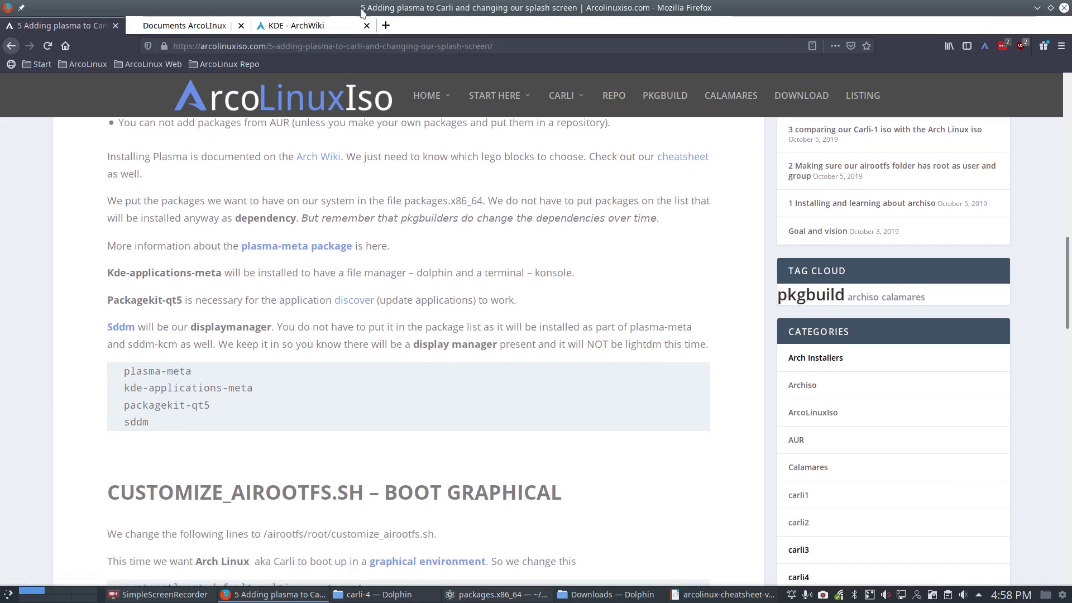
left_click(503, 16)
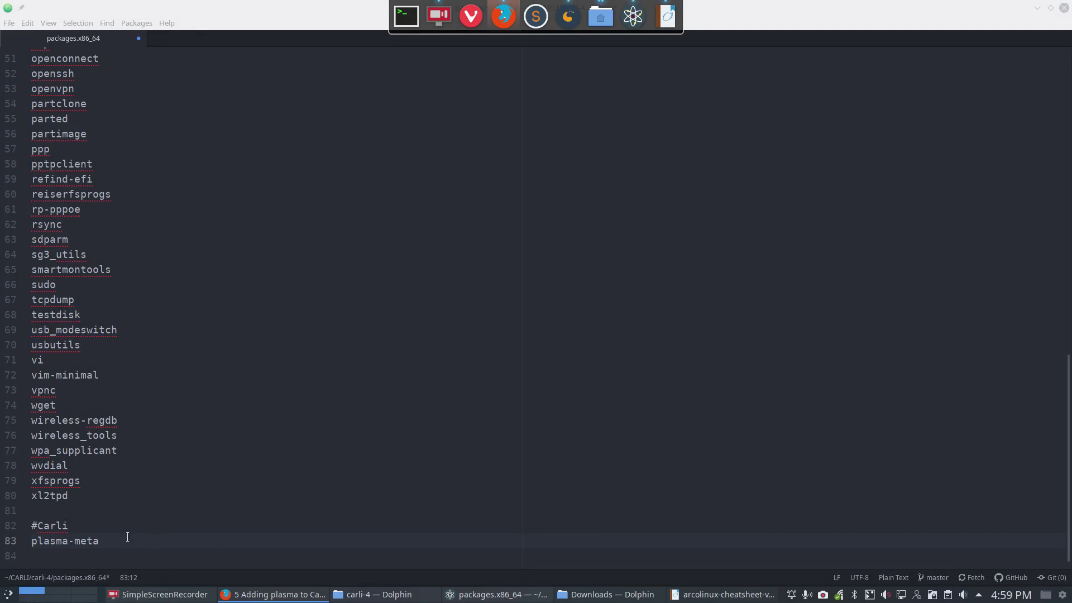
Step: Add kde-applications-meta and packagekit lines below plasma-meta in packages.x86_64
key("Return")
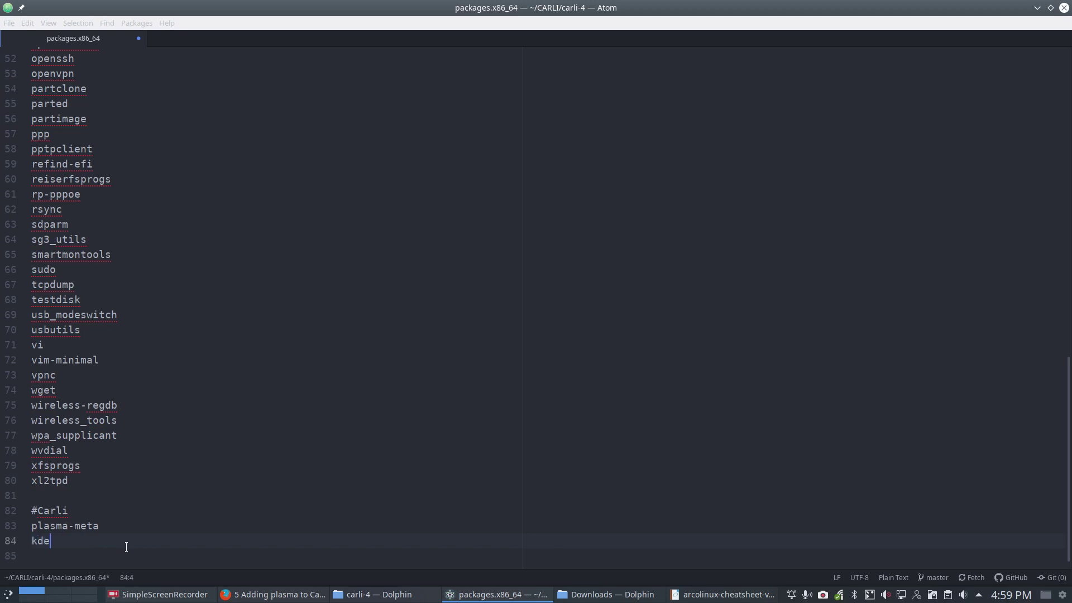
type("kde-applic")
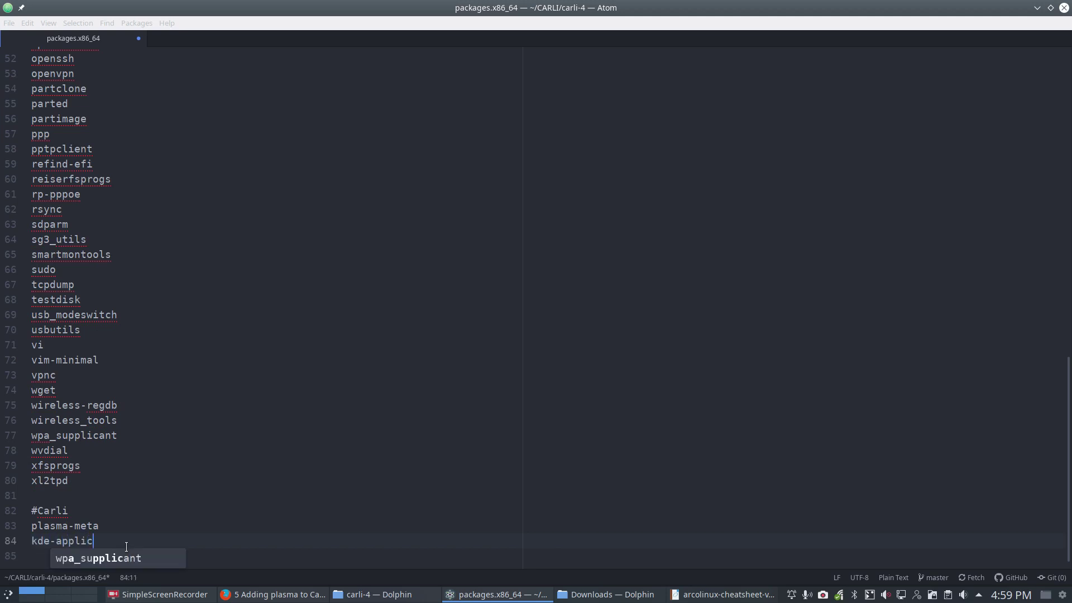
type("ations-m")
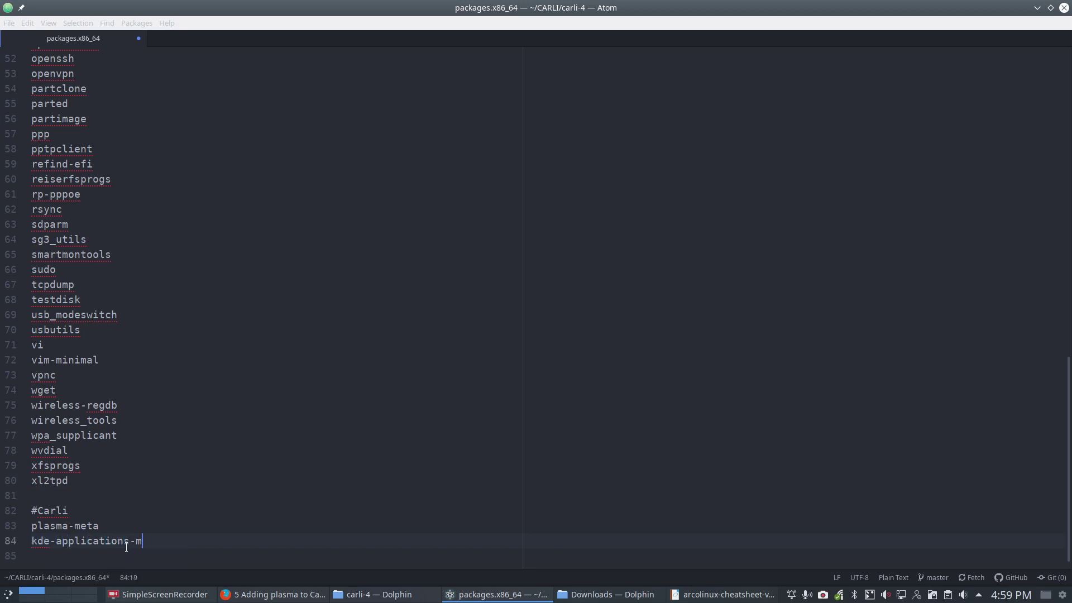
type("eat")
type("t")
key("Return")
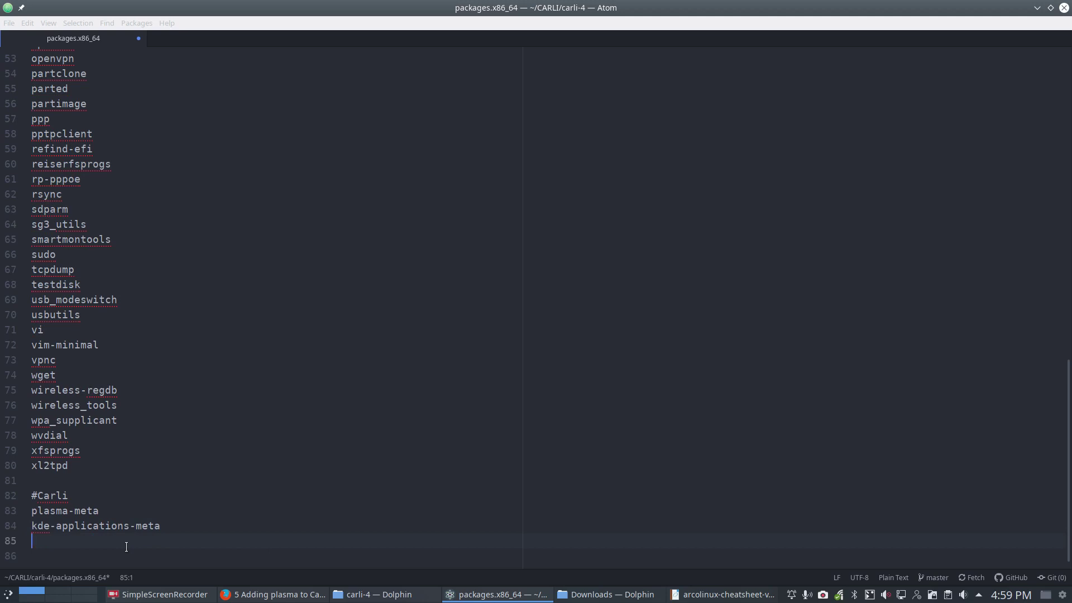
type("packagekit-qt5")
key("alt+Tab")
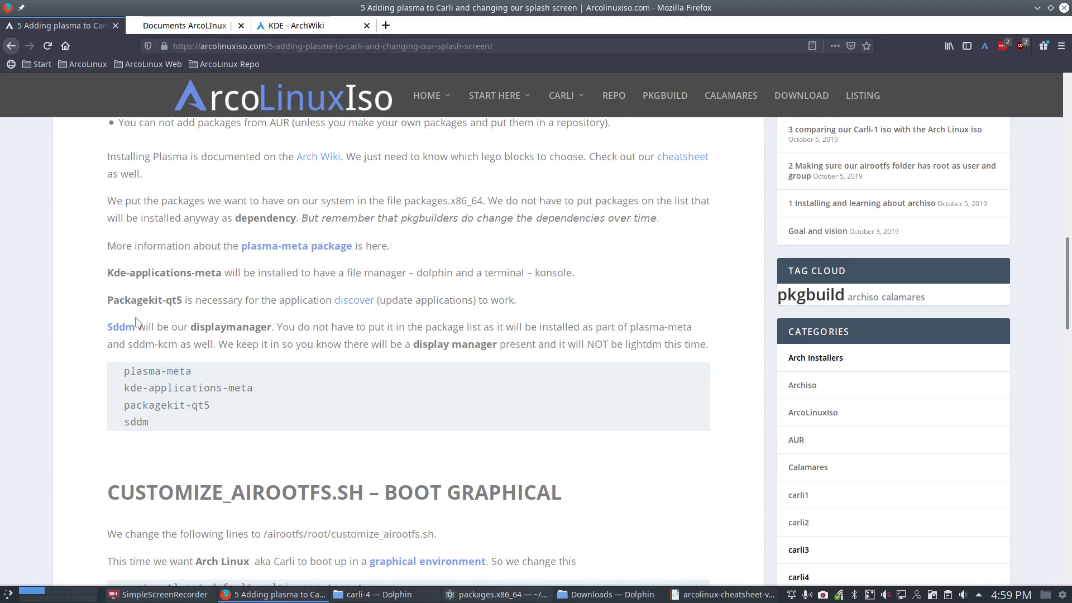
Step: Add sddm and sddm-kcm on new lines after packagekit-qt5 in packages.x86_64
key("alt+Tab")
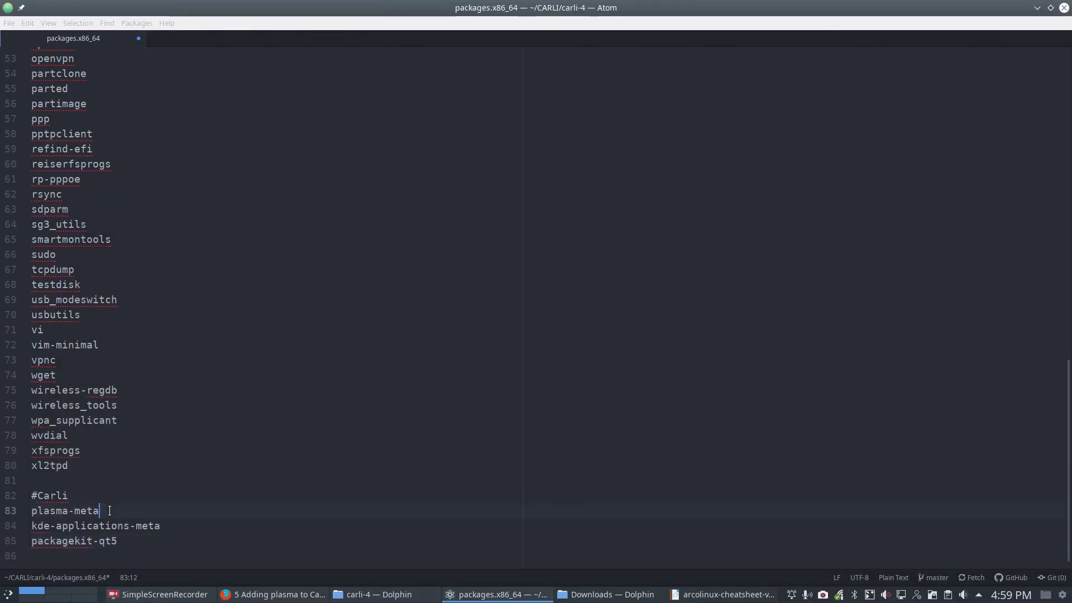
left_click_drag(112, 510, 28, 519)
left_click(127, 546)
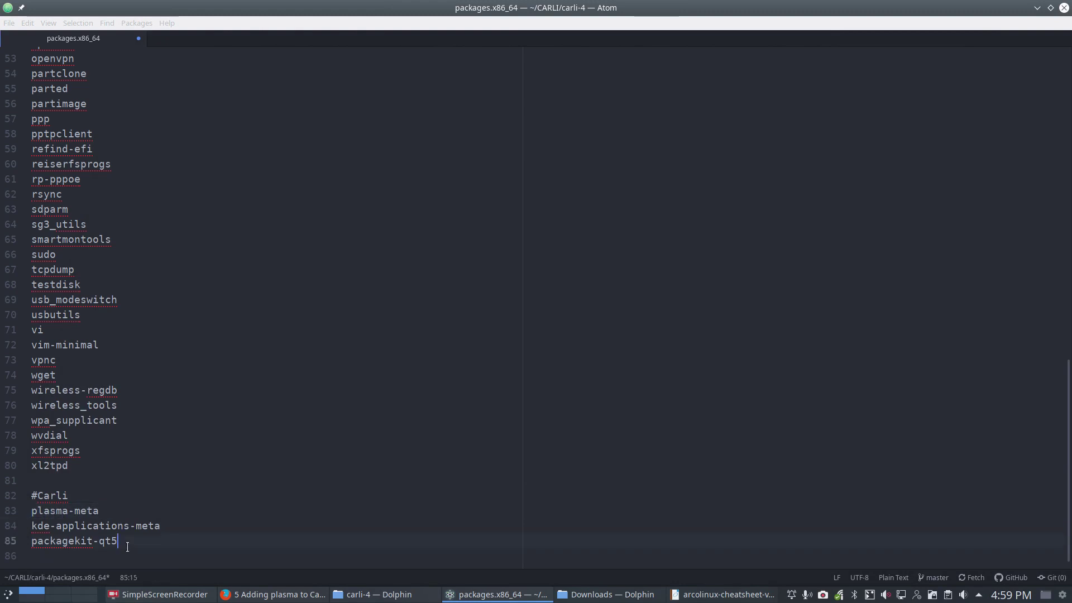
key("Return")
type("sddm")
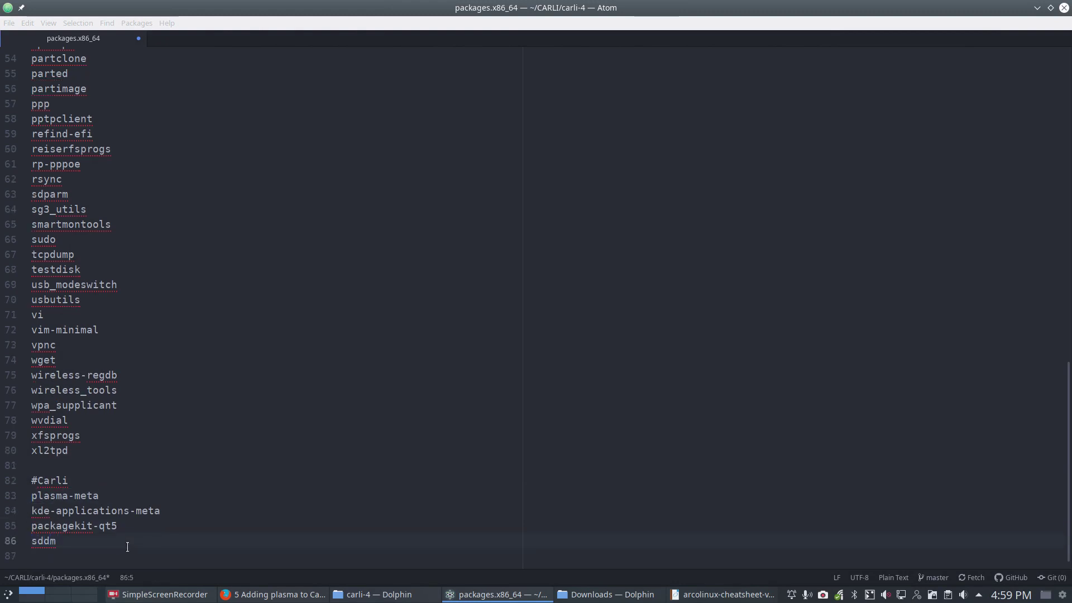
key("Return")
type("sddm")
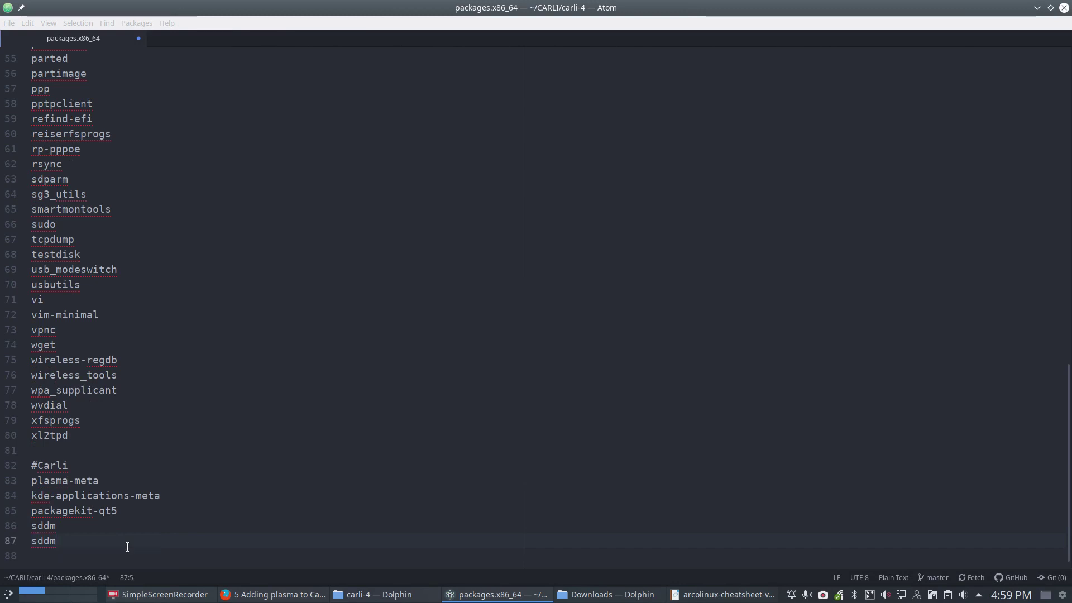
type("-kcml")
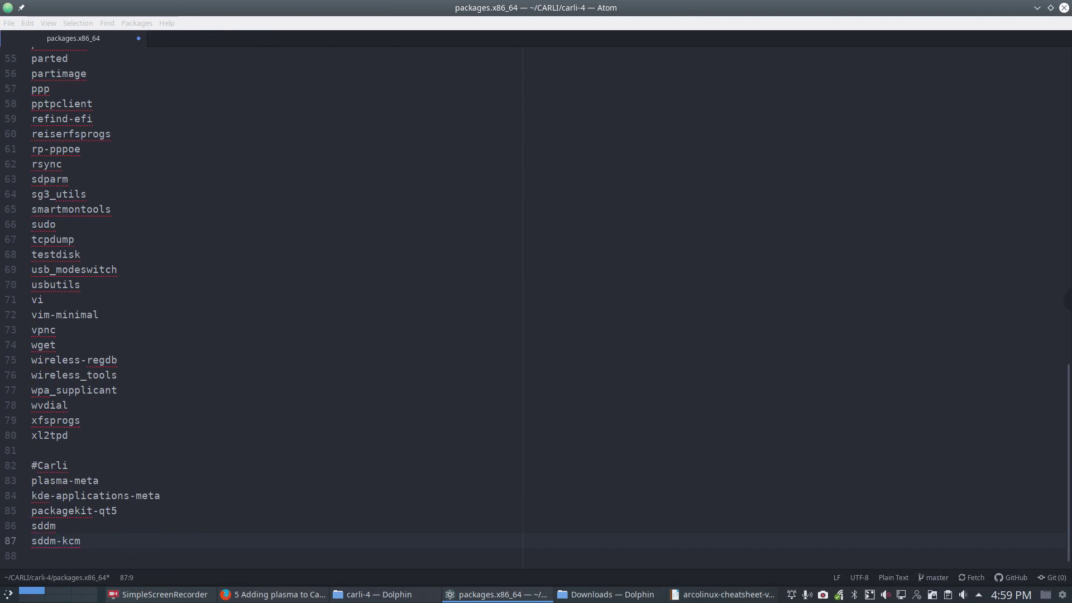
key("alt+Tab")
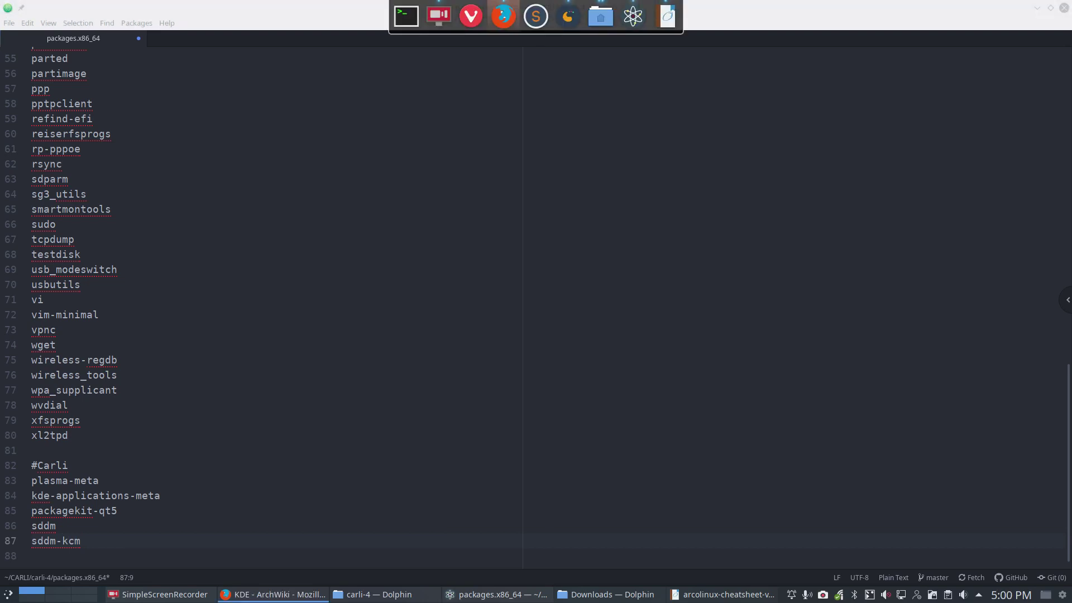
Step: Search the KDE ArchWiki page for sddm until the sddm-kcm entry under KCM appears
left_click(503, 15)
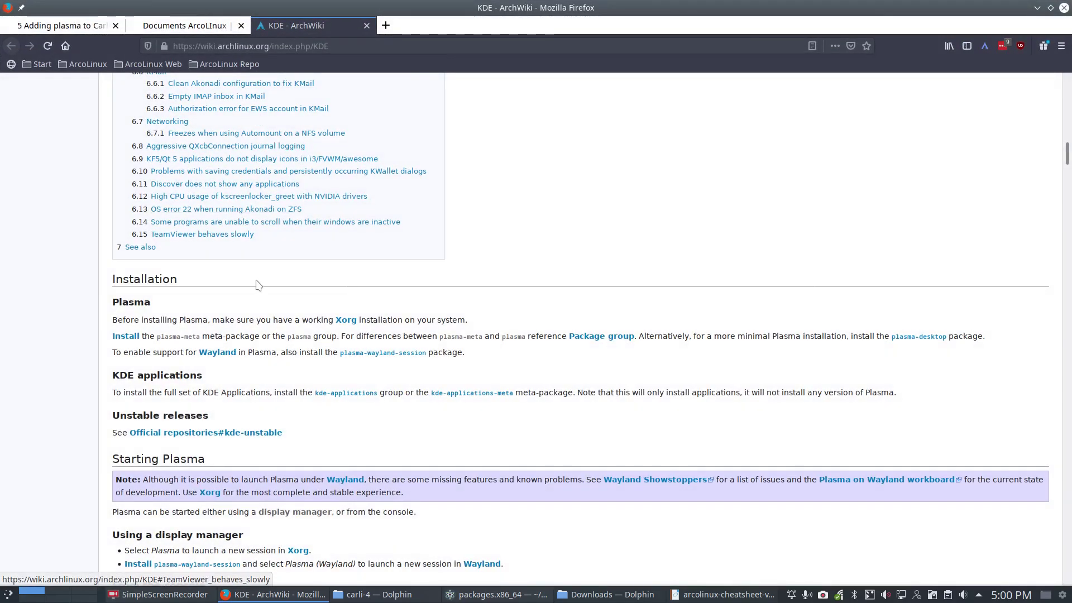
scroll(482, 363, "down", 3)
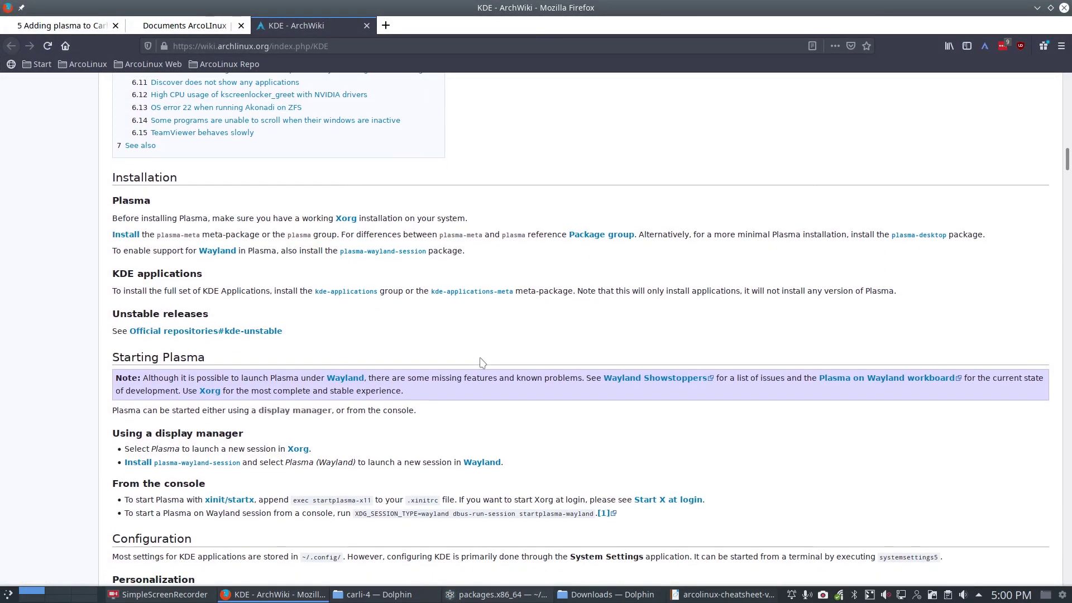
scroll(482, 363, "down", 5)
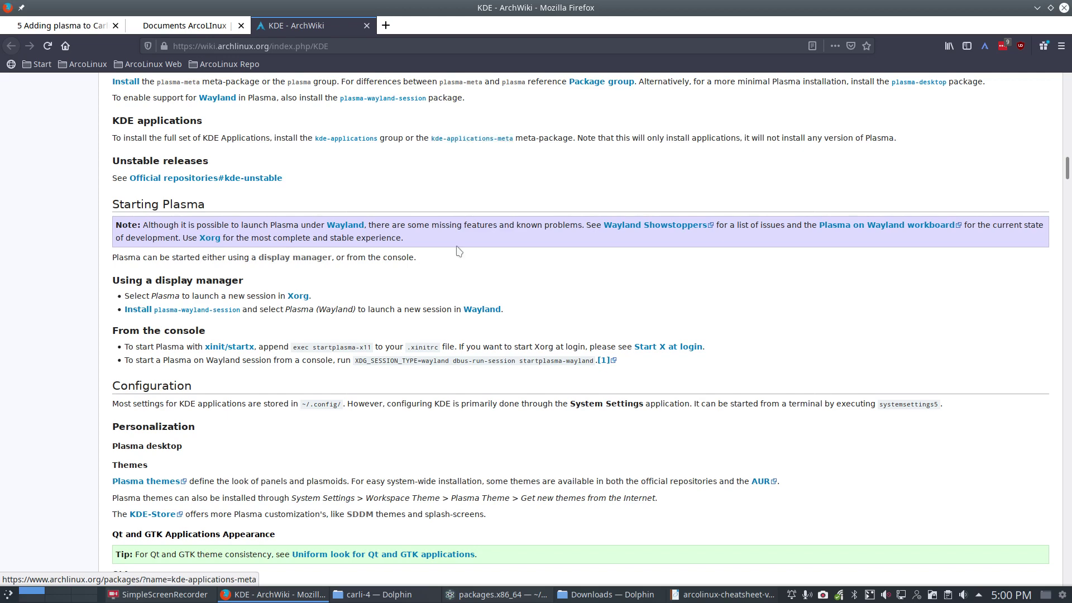
scroll(419, 480, "down", 5)
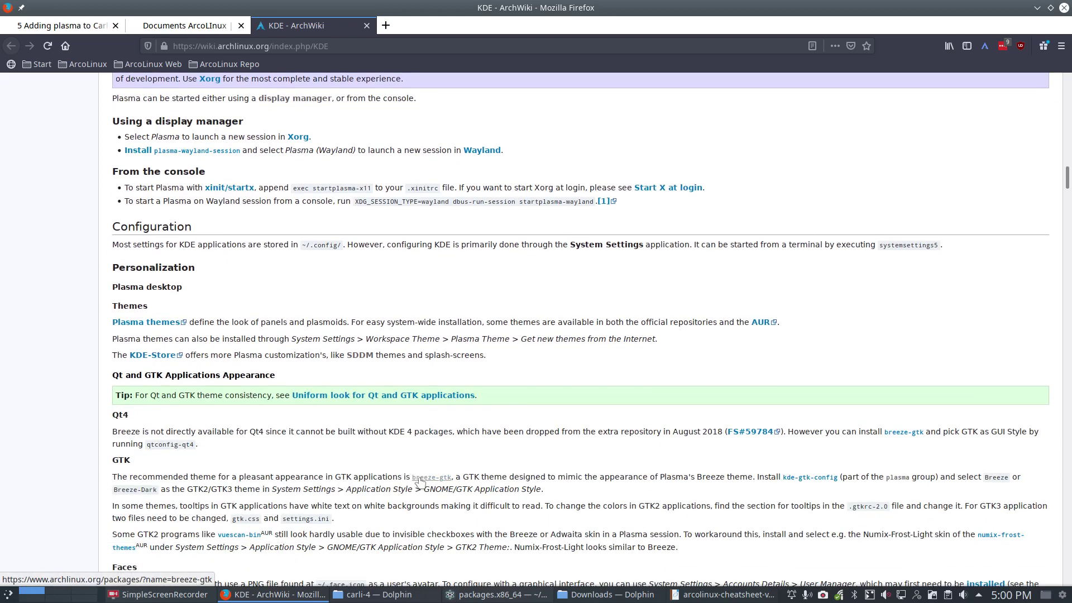
key("ctrl+f")
type("sddm")
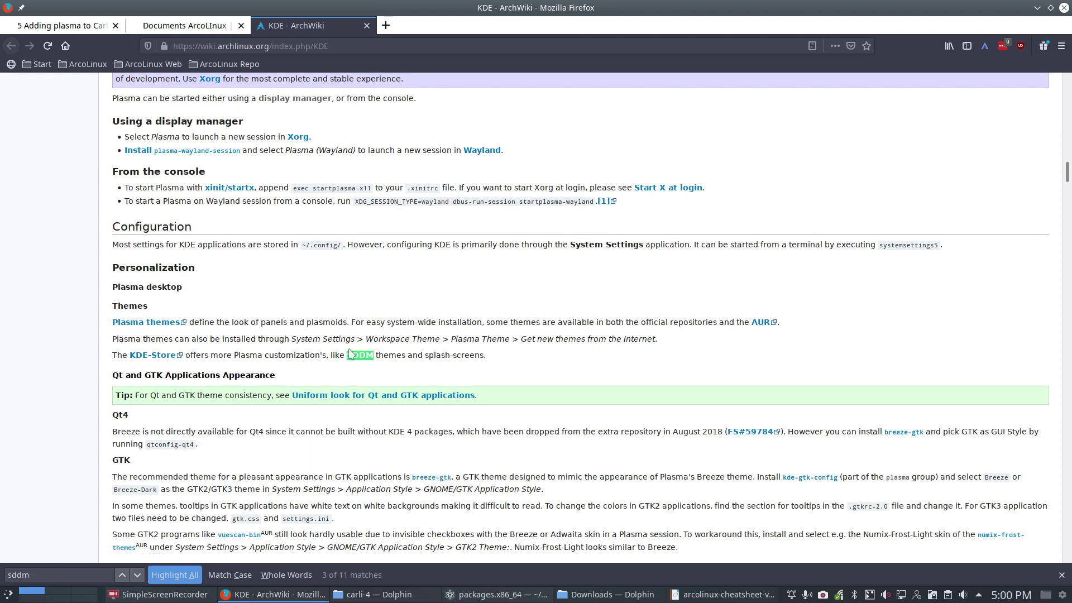
left_click(136, 575)
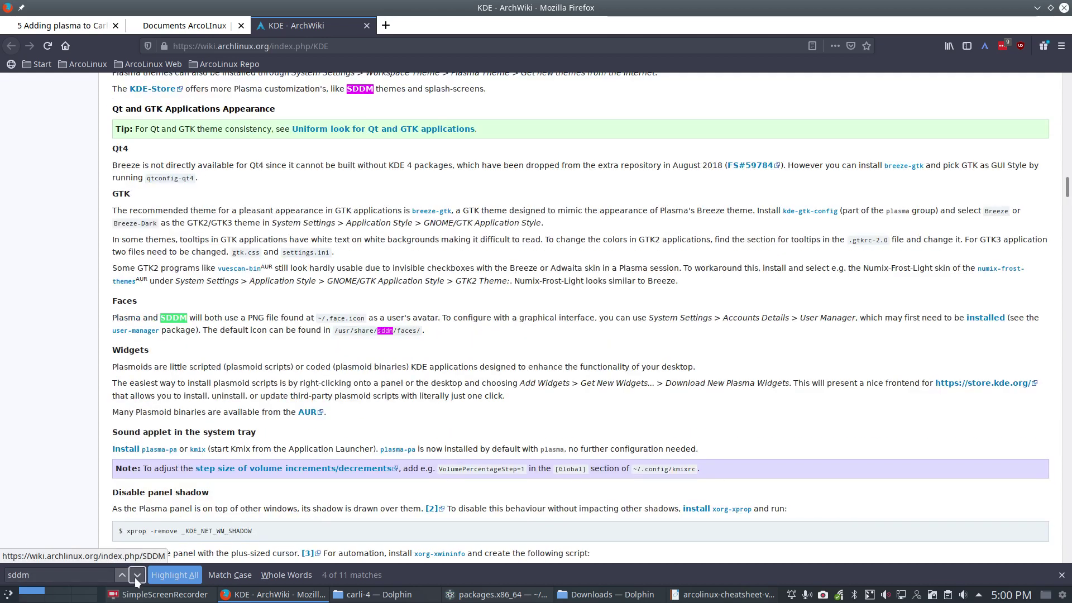
left_click(137, 575)
left_click(136, 574)
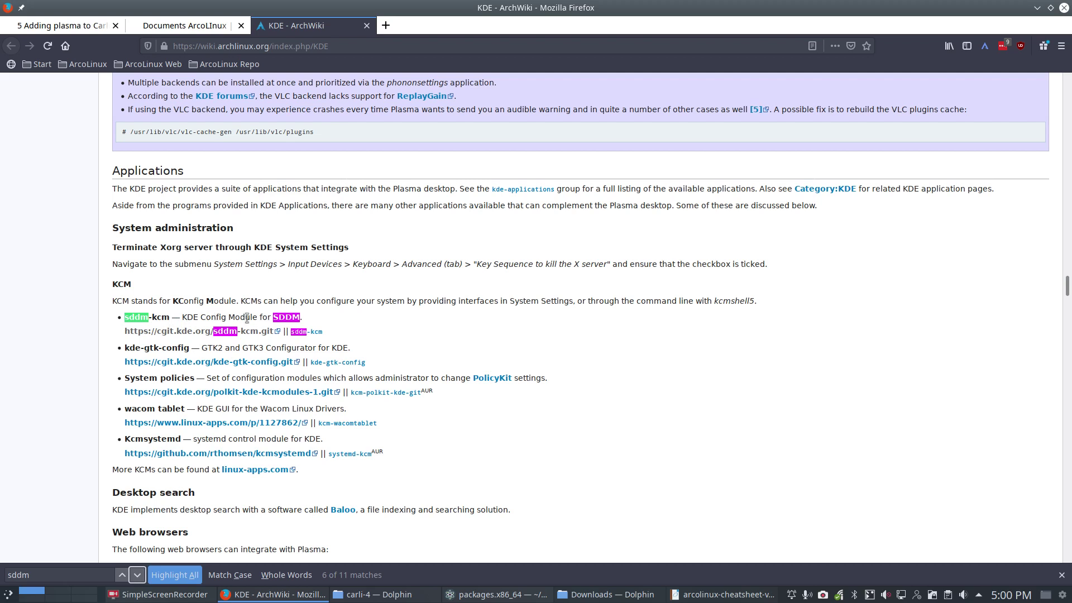
Step: Delete the sddm and sddm-kcm lines and leave a single sddm on line 86
left_click(1036, 8)
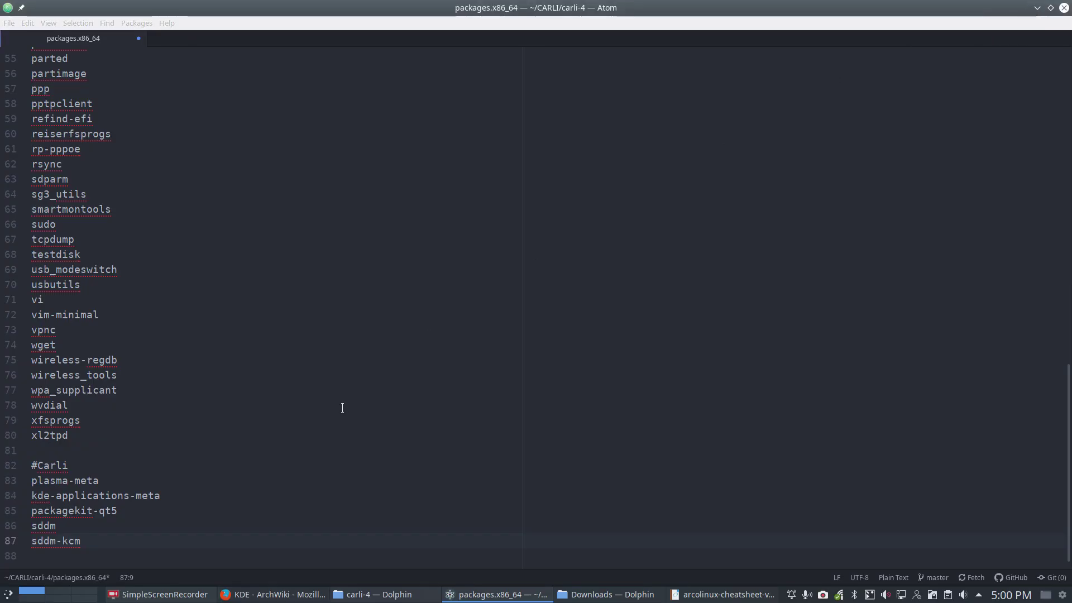
left_click_drag(70, 541, 30, 529)
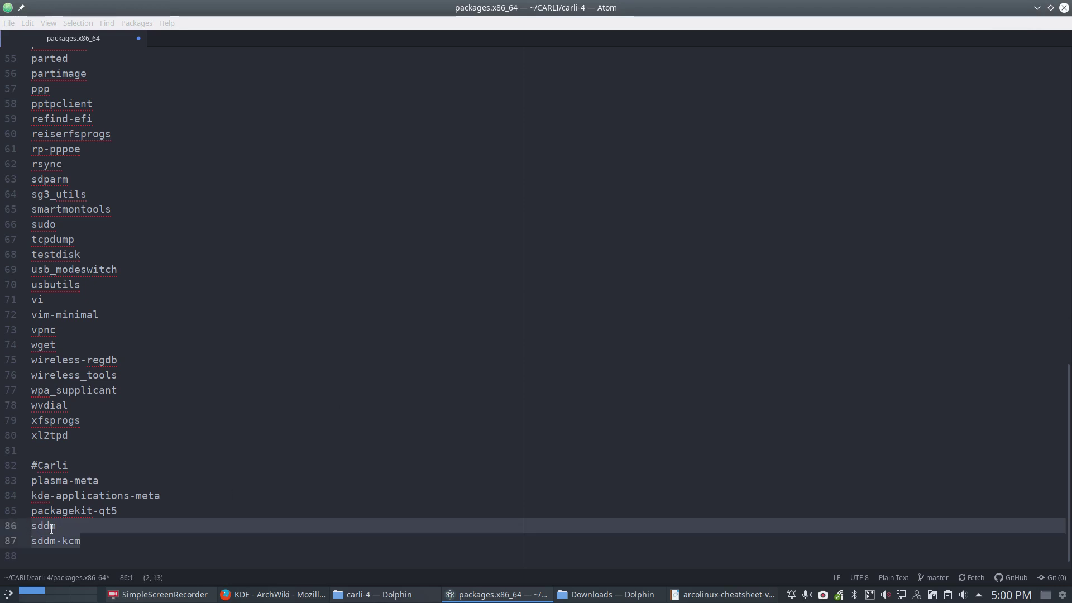
key("BackSpace")
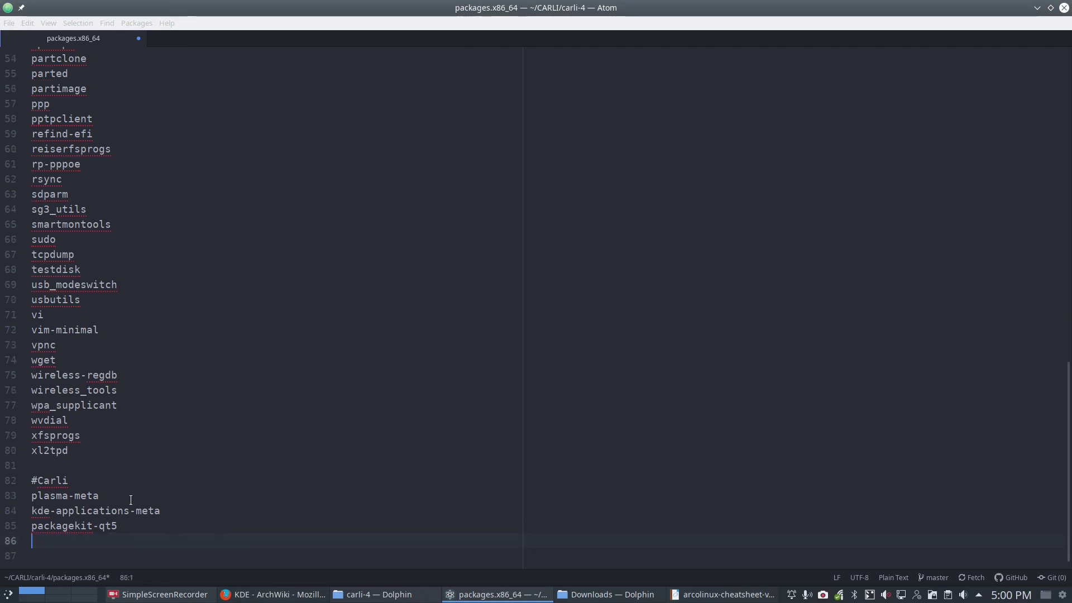
left_click_drag(111, 496, 21, 494)
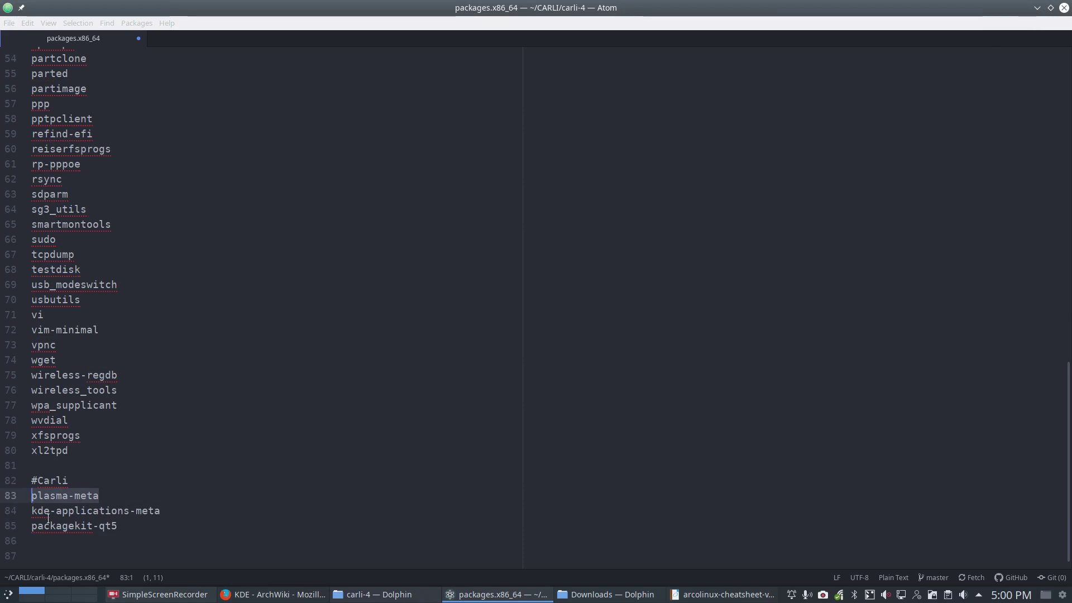
left_click(42, 540)
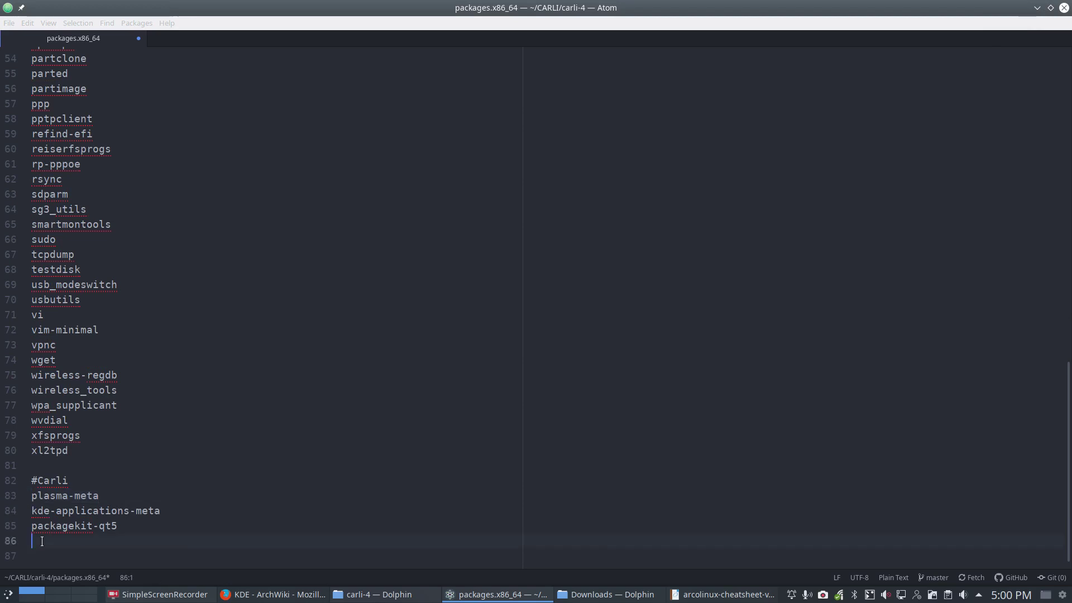
type("sddm")
key("BackSpace")
key("BackSpace")
type("dm")
Step: Scroll the Adding plasma to Carli article around its package list and sddm display-manager notes
left_click(274, 596)
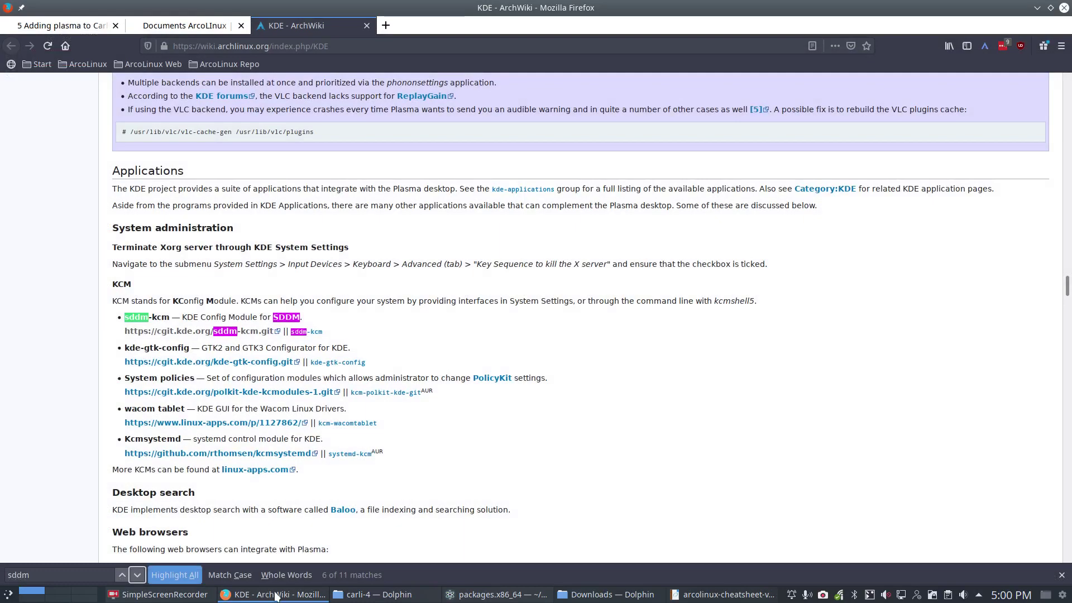
left_click(60, 25)
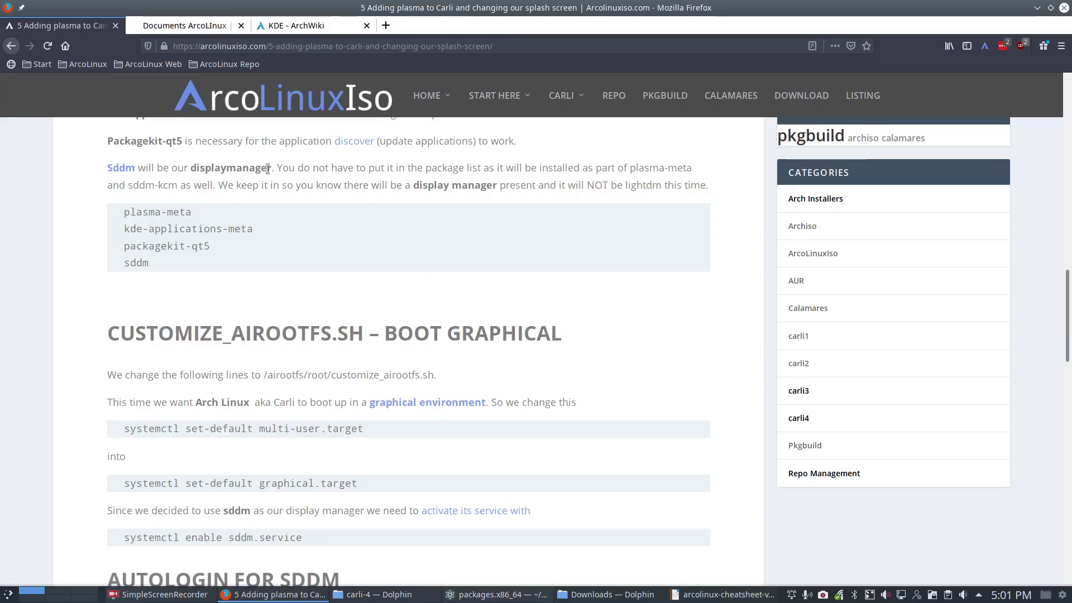
scroll(352, 224, "up", 2)
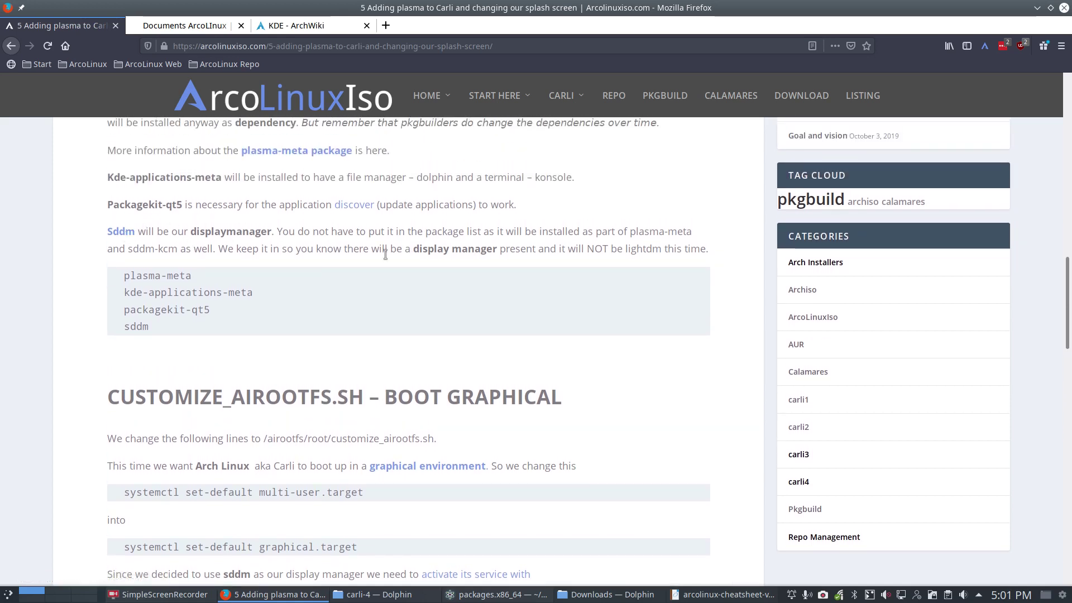
scroll(386, 255, "up", 3)
scroll(457, 339, "down", 5)
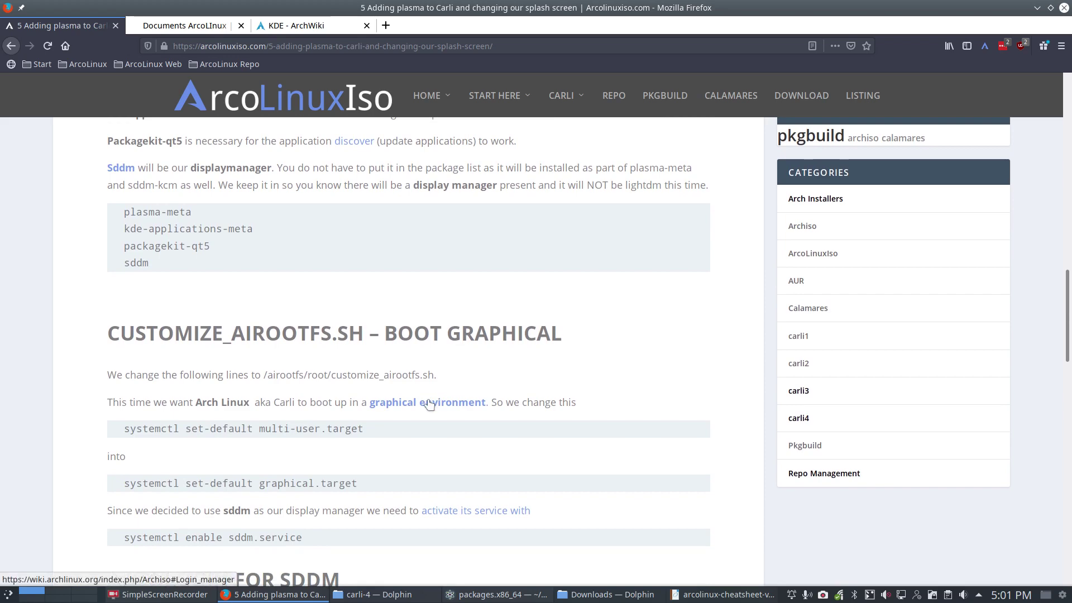
scroll(573, 384, "down", 4)
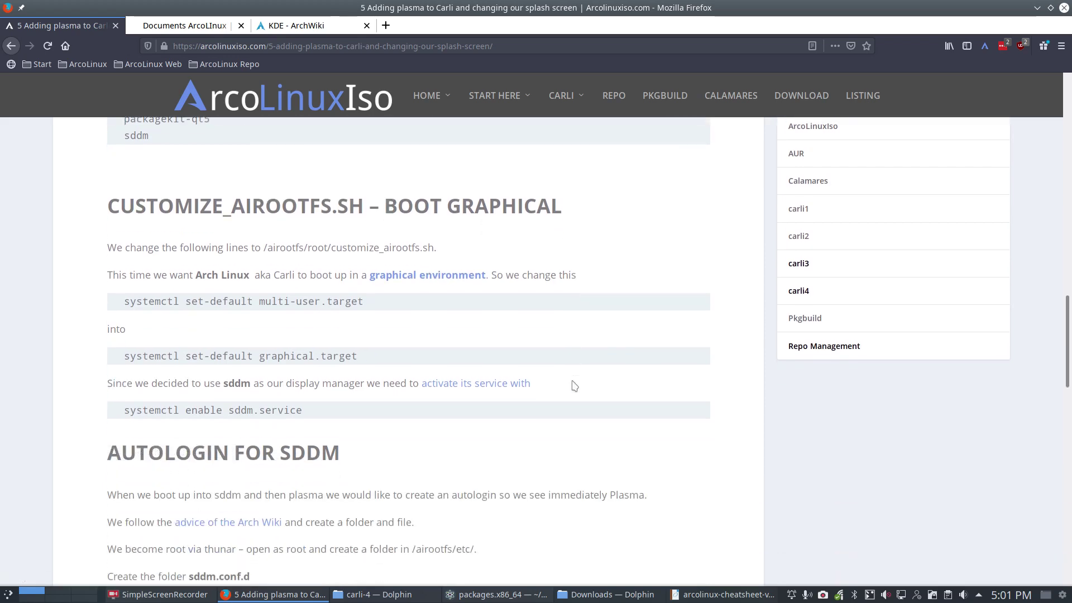
scroll(574, 386, "up", 12)
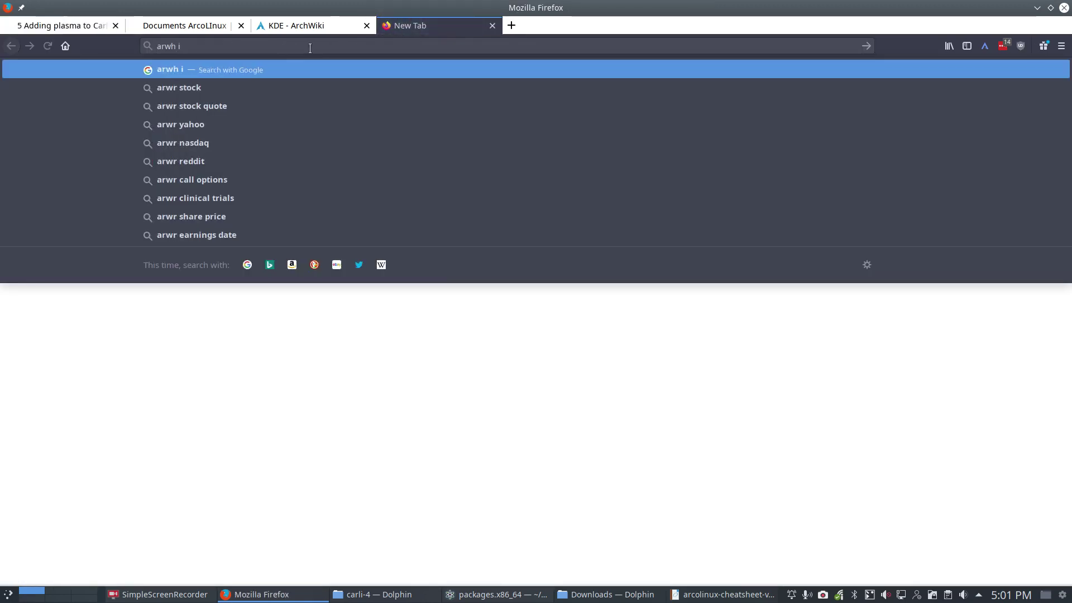
Step: Search 'arch wiki display manager' and open the ArchWiki Display manager page at its manager list
key("BackSpace")
key("BackSpace")
type("ch wiki ")
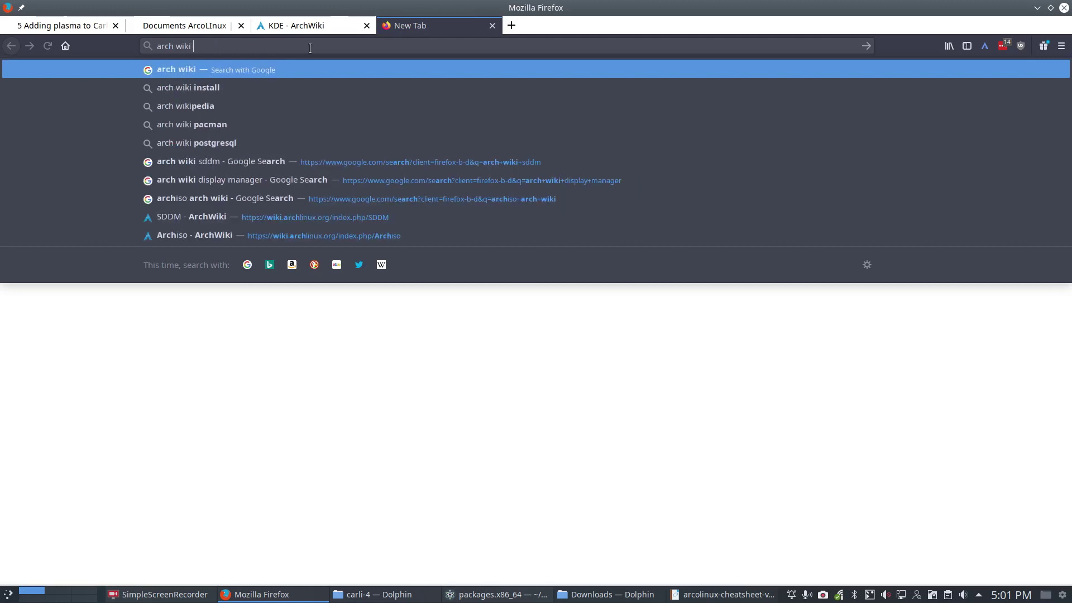
type("display manag")
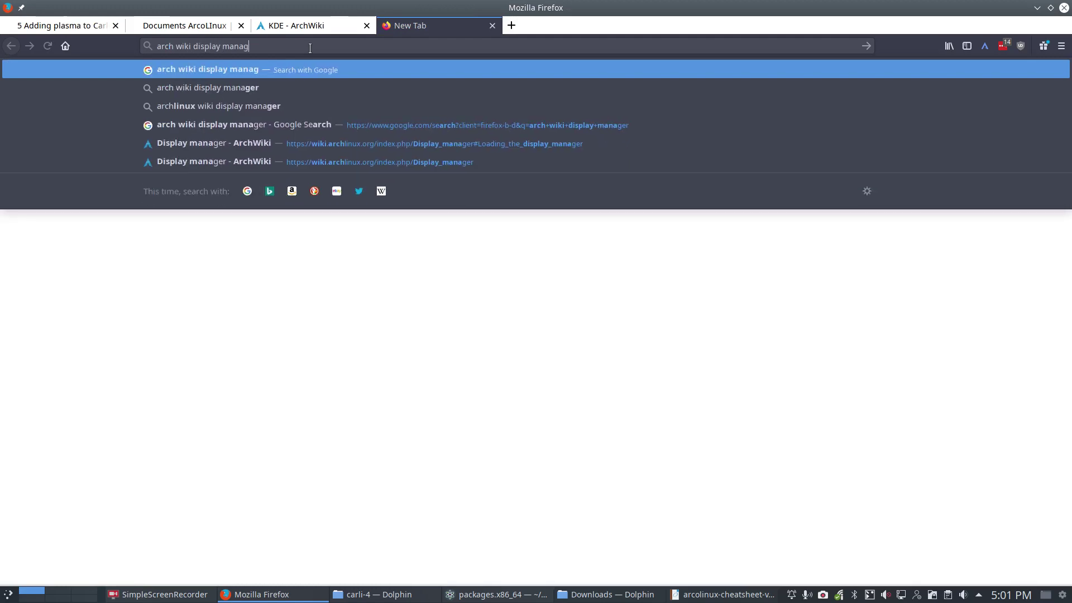
type("er")
key("Return")
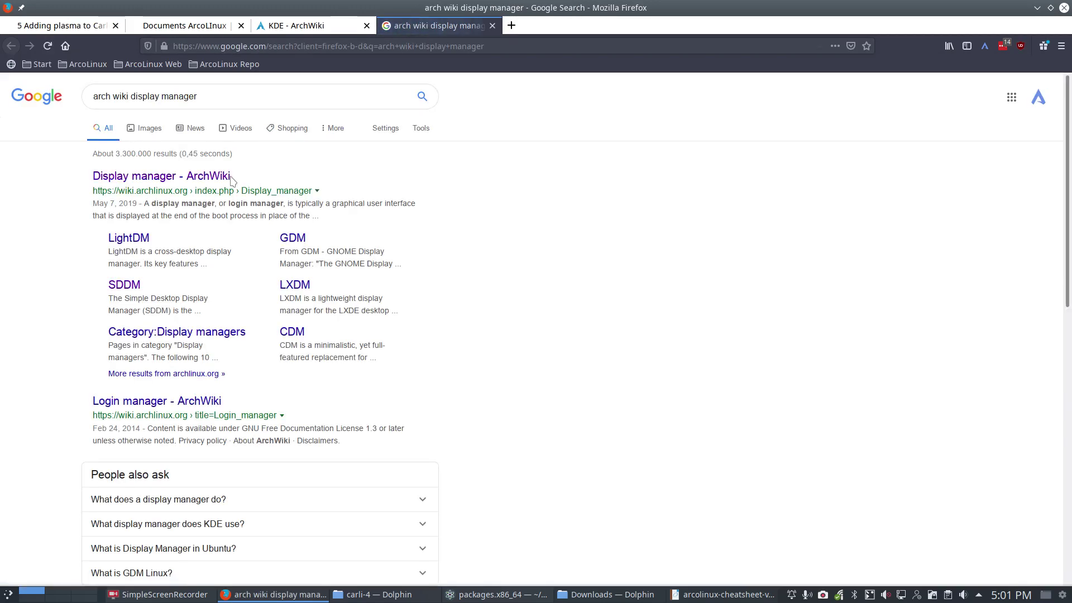
left_click(208, 182)
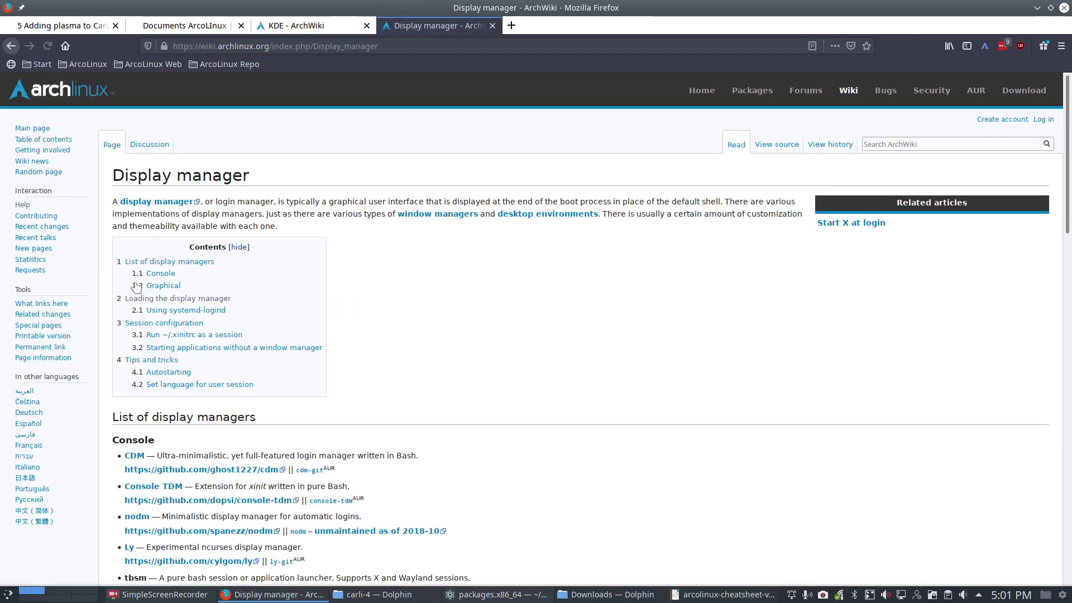
scroll(188, 312, "down", 5)
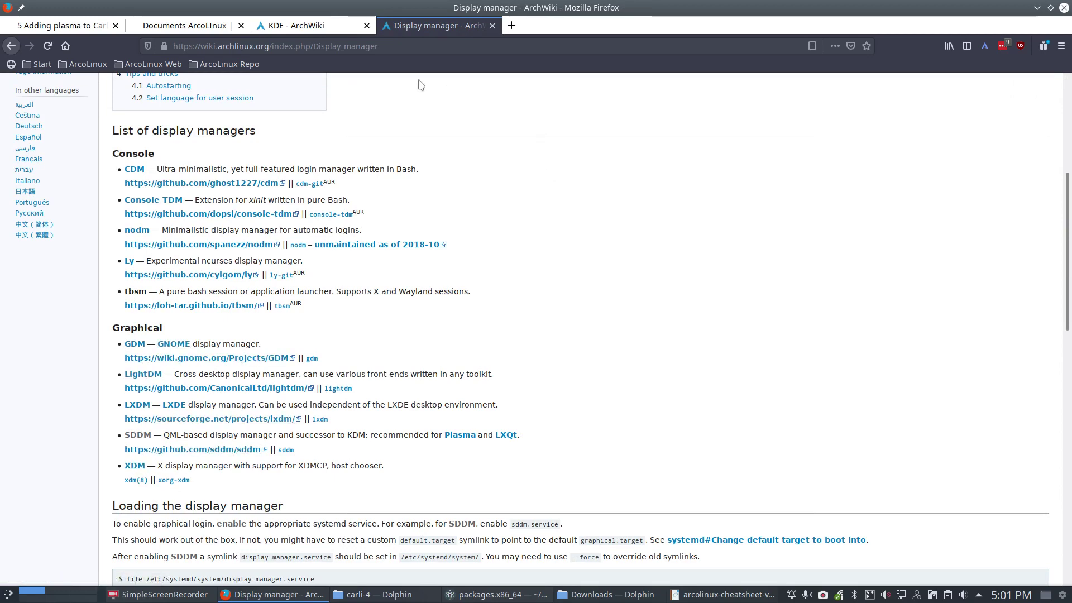
Step: Return to the Plasma-for-Carli article and highlight sddm in its package list
left_click(61, 25)
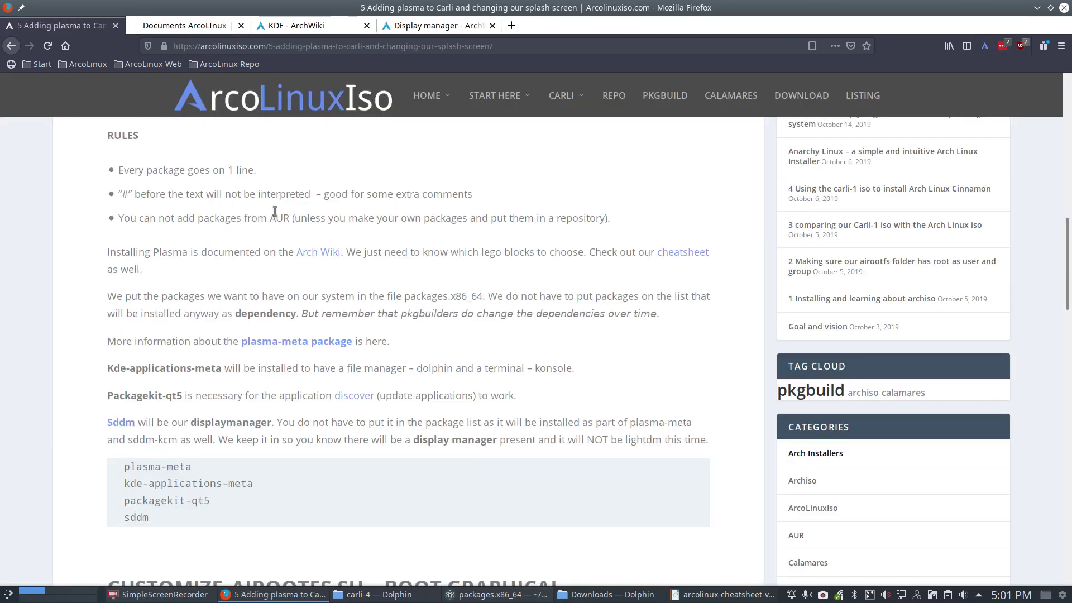
scroll(331, 291, "down", 3)
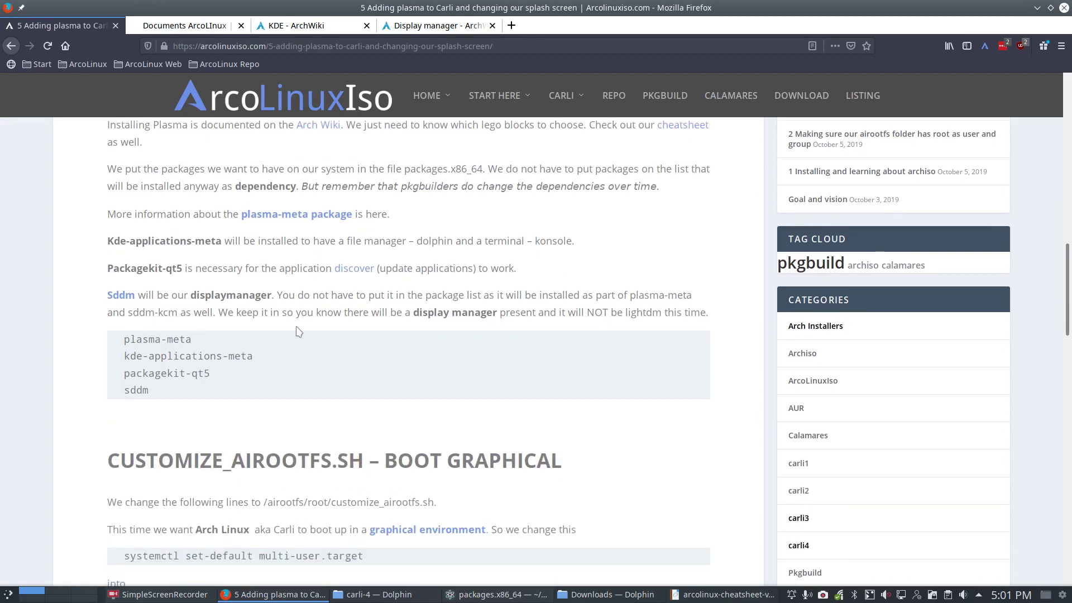
scroll(293, 340, "up", 2)
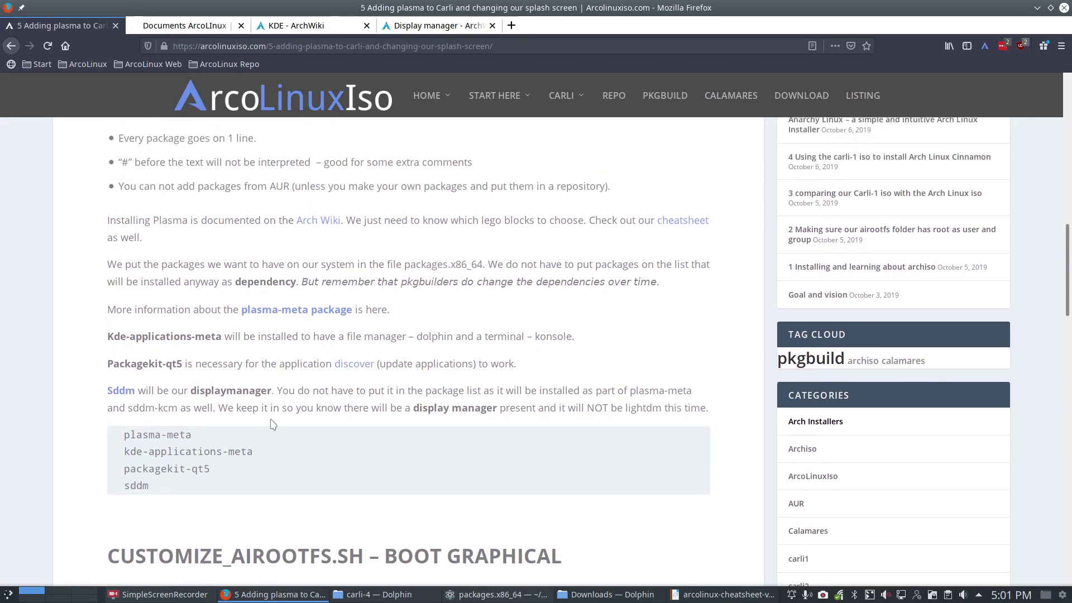
scroll(184, 455, "up", 2)
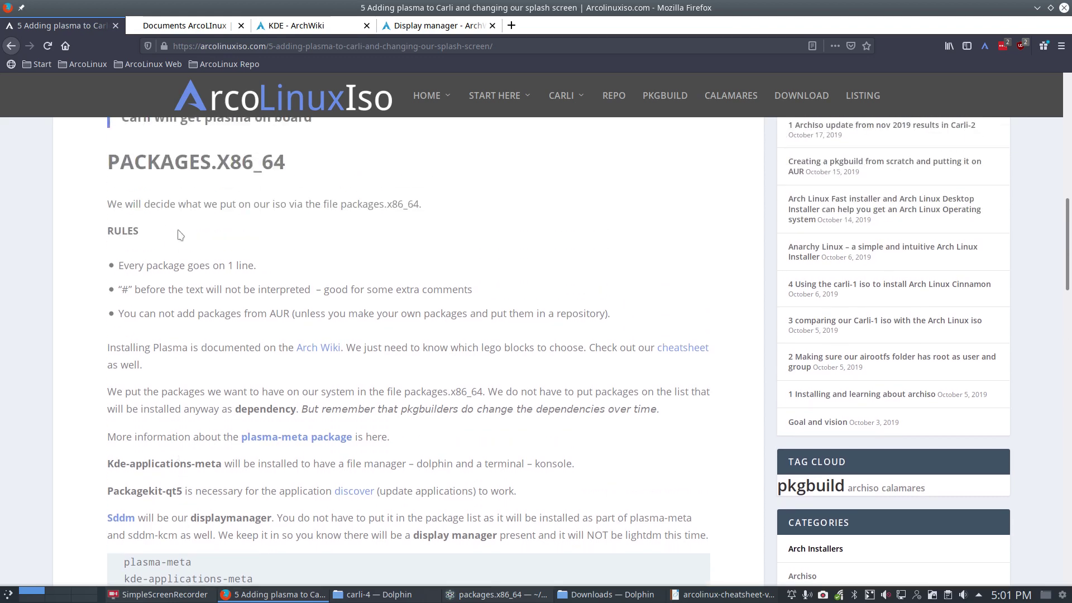
scroll(233, 342, "down", 5)
left_click_drag(149, 361, 120, 310)
left_click_drag(150, 360, 128, 359)
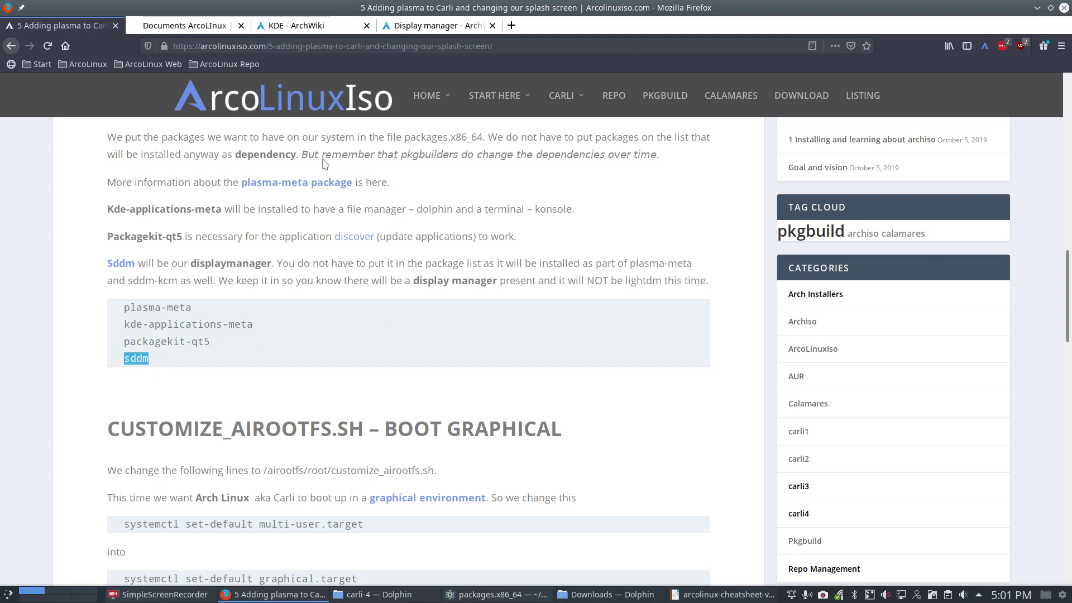
Step: Highlight the pkgbuilders note, plasma-meta and sddm, then return to packages.x86_64 in Atom
left_click_drag(302, 154, 451, 154)
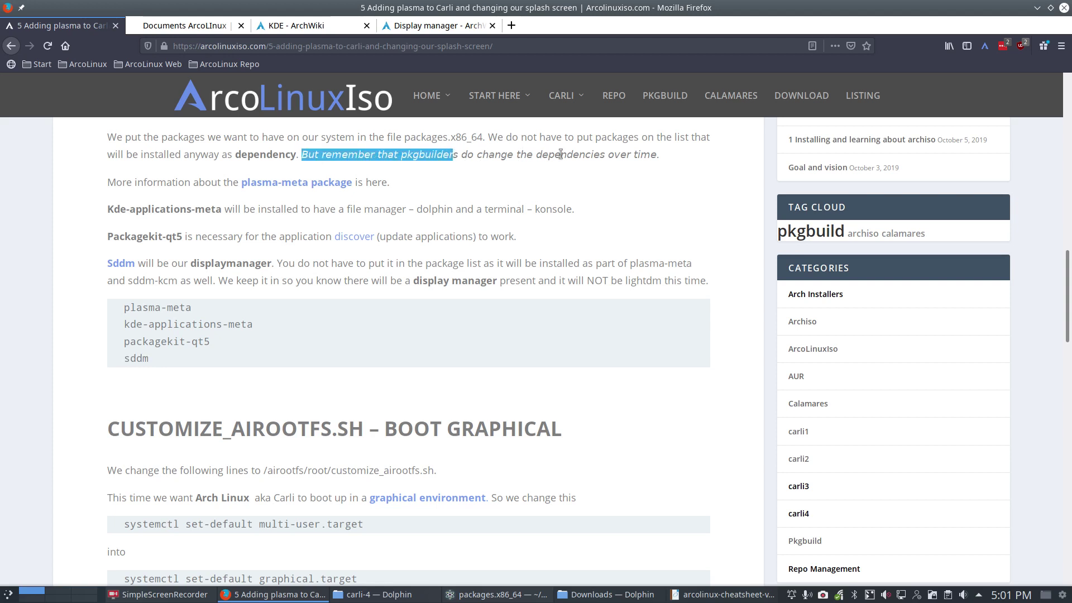
left_click(192, 308)
left_click_drag(185, 307, 127, 309)
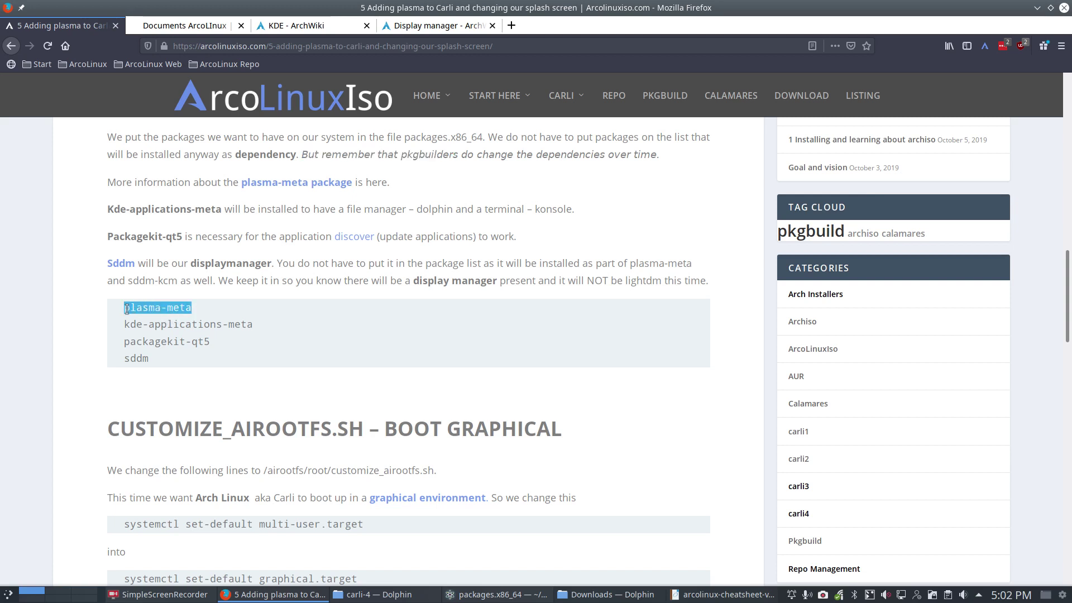
double_click(139, 358)
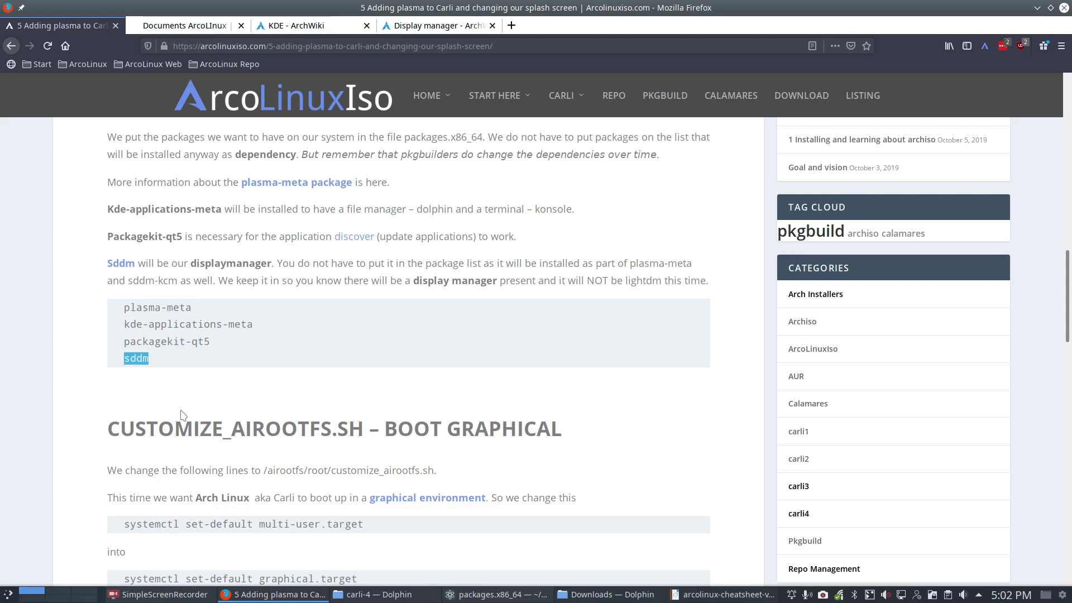
scroll(183, 415, "down", 3)
scroll(183, 415, "down", 3)
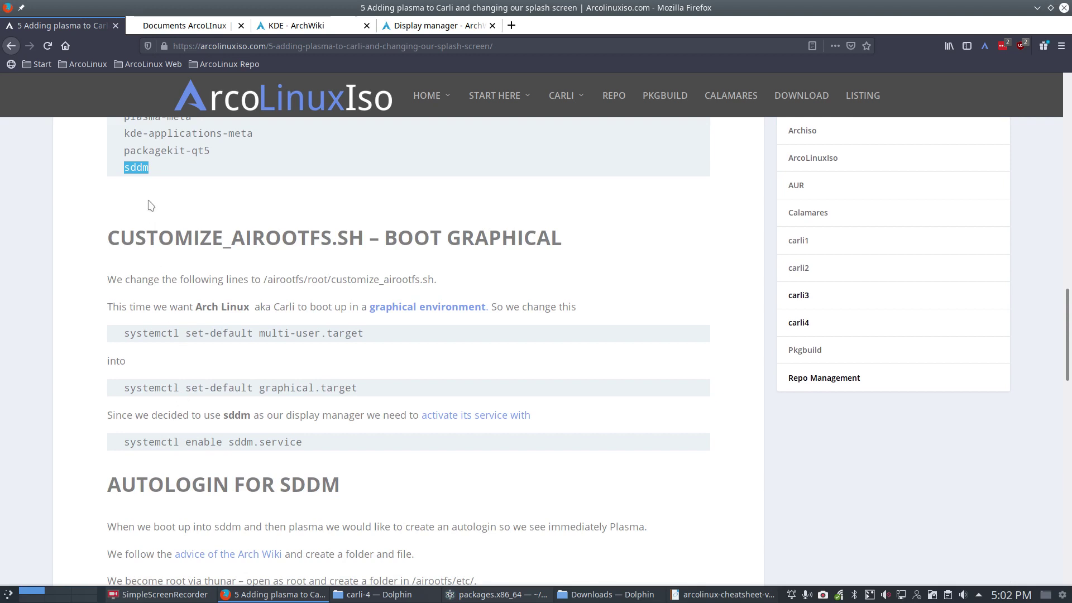
scroll(166, 246, "down", 3)
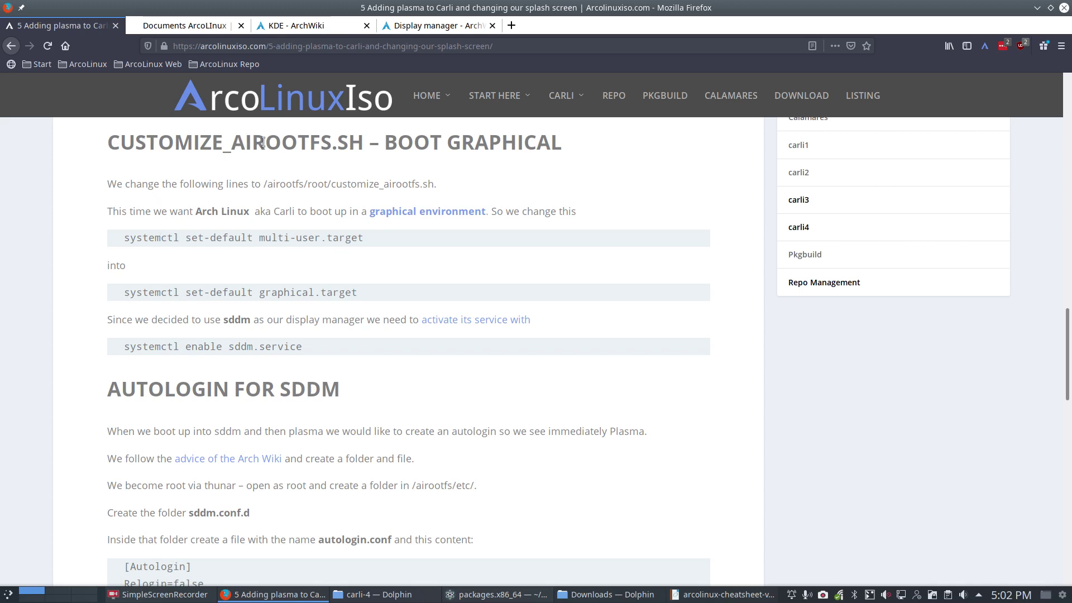
key("alt+Tab")
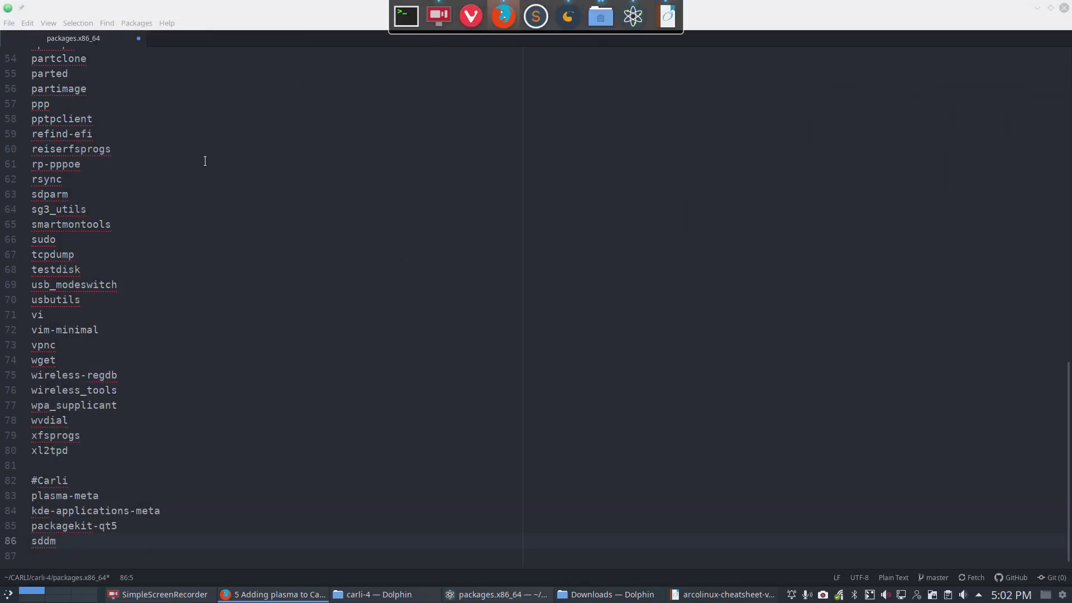
Step: Close packages.x86_64 and open airootfs/root/customize_airootfs.sh in Atom
left_click(195, 177)
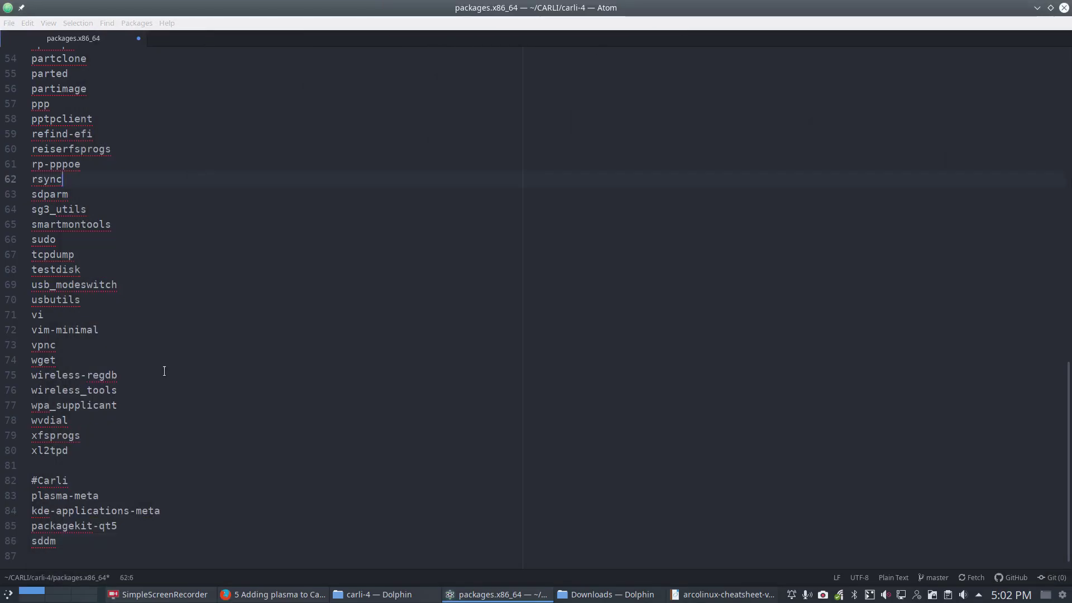
left_click(1064, 7)
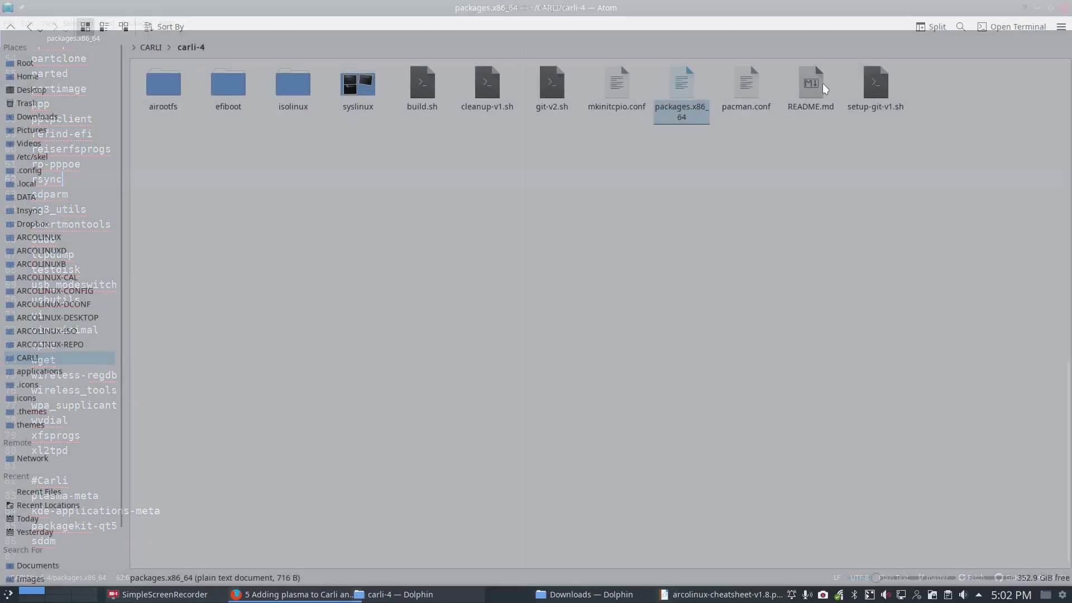
left_click(168, 92)
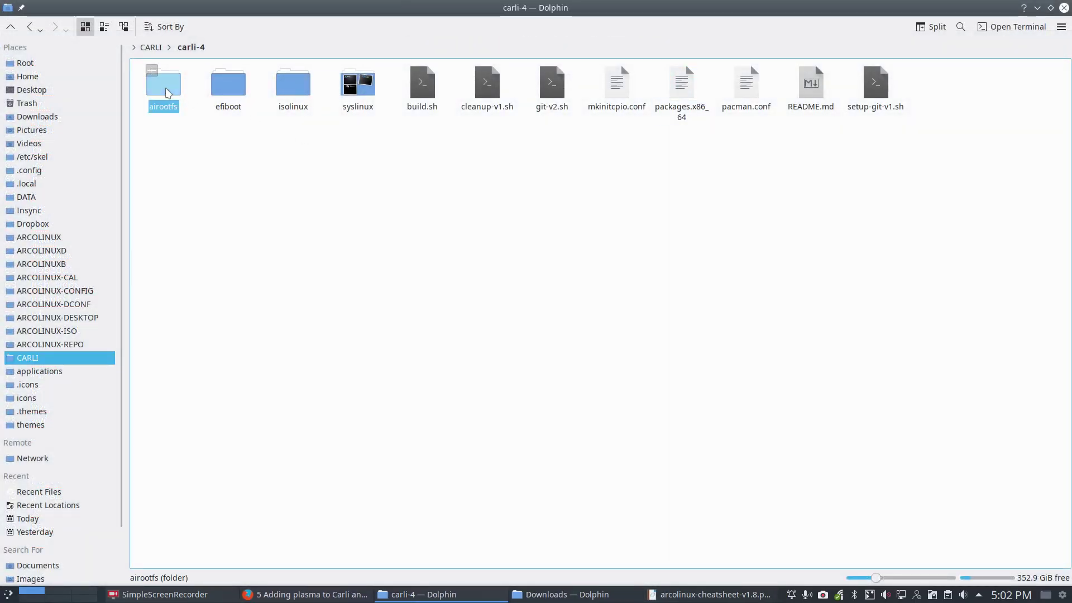
double_click(167, 92)
double_click(228, 104)
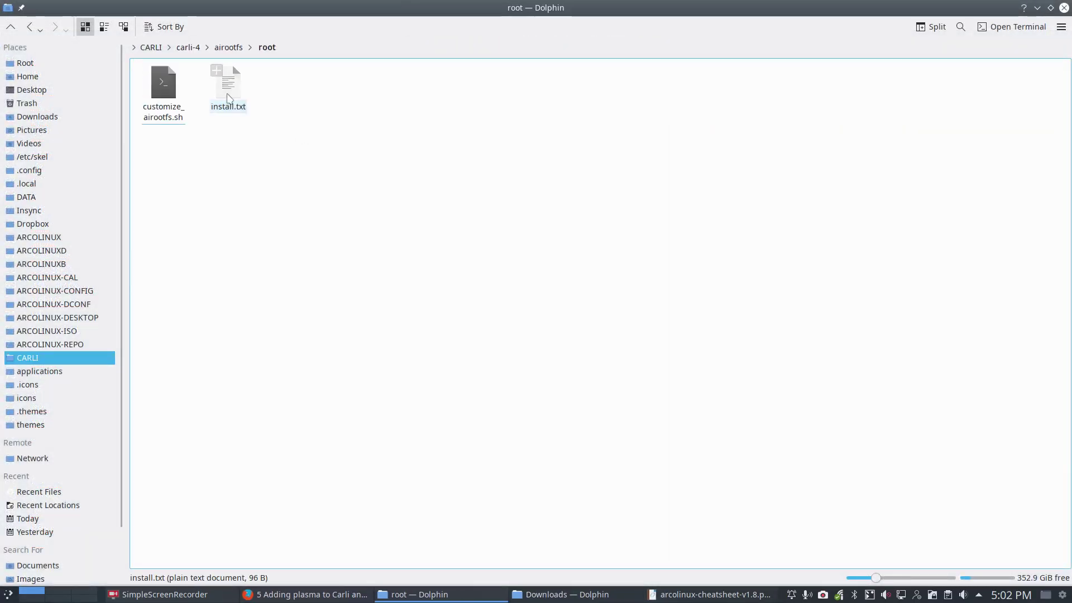
left_click(169, 95)
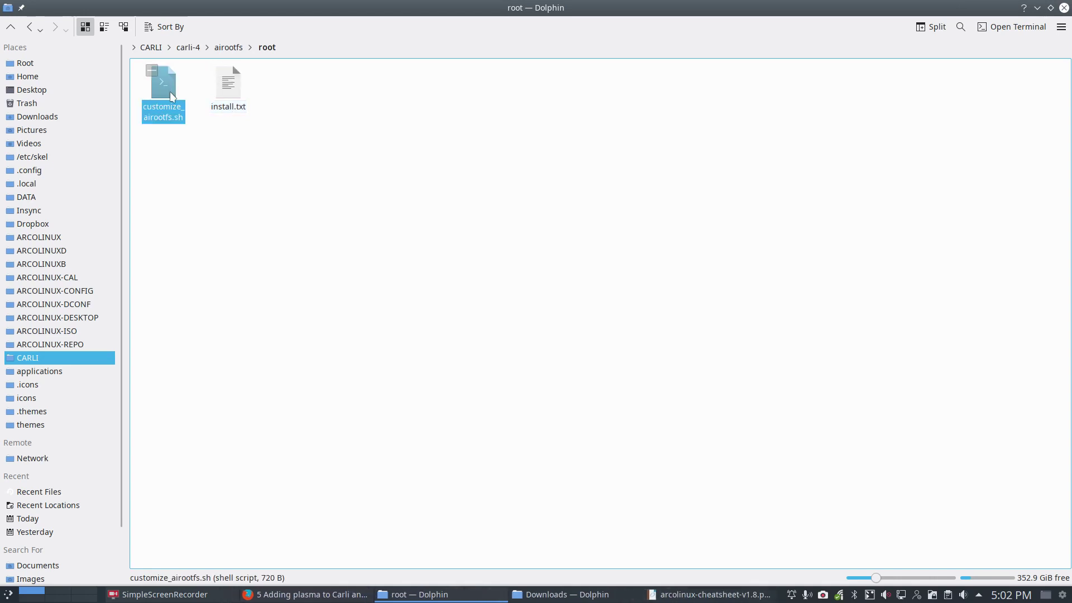
double_click(170, 94)
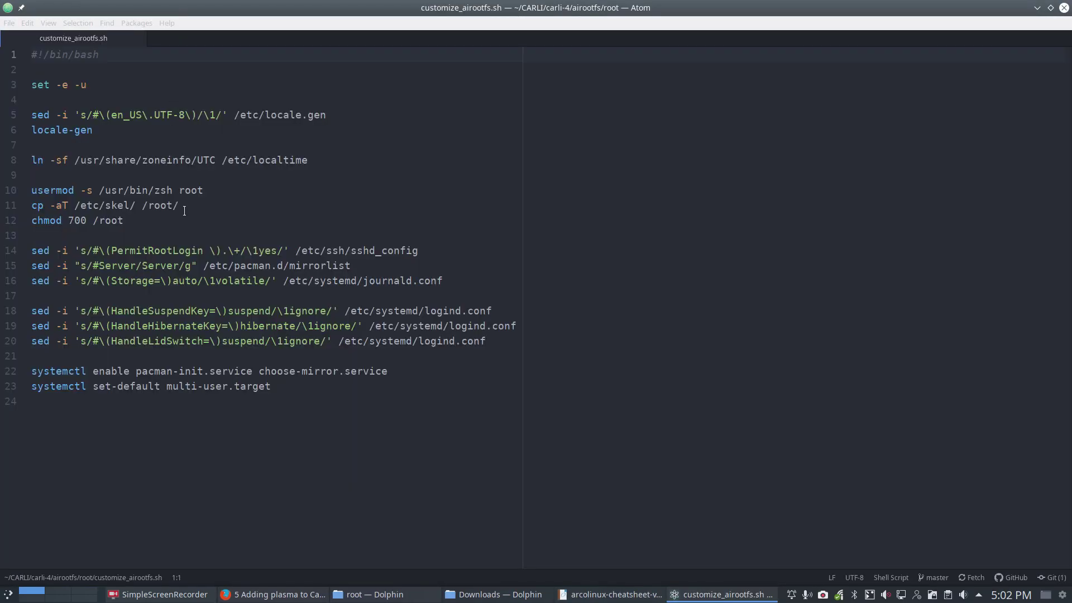
Step: Change multi-user.target to graphical.target on line 23 and start a new line
left_click(281, 385)
left_click_drag(167, 387, 266, 393)
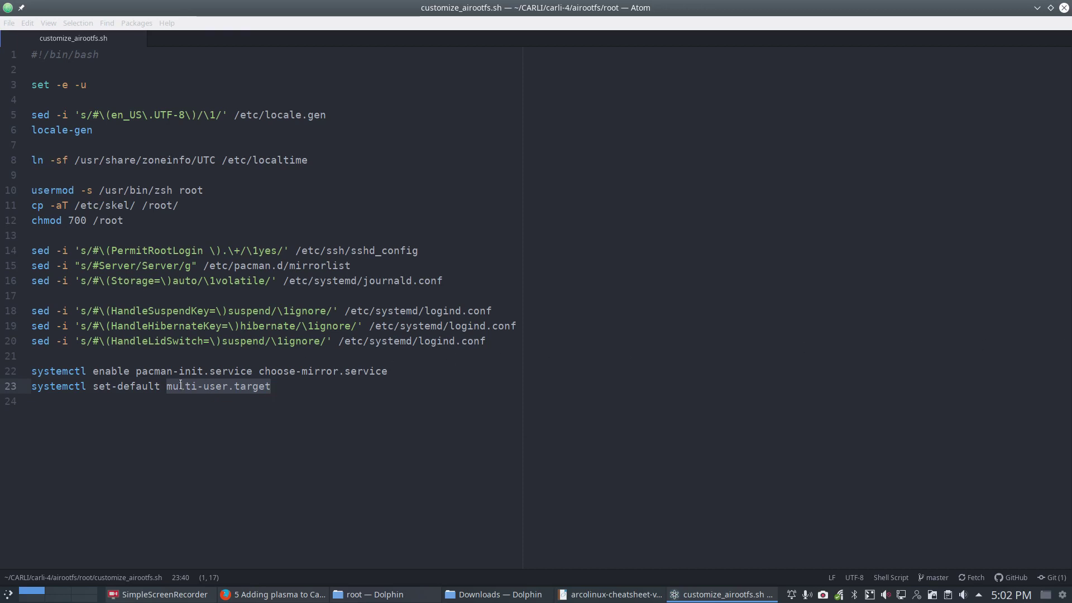
left_click_drag(167, 386, 225, 385)
type("graphical")
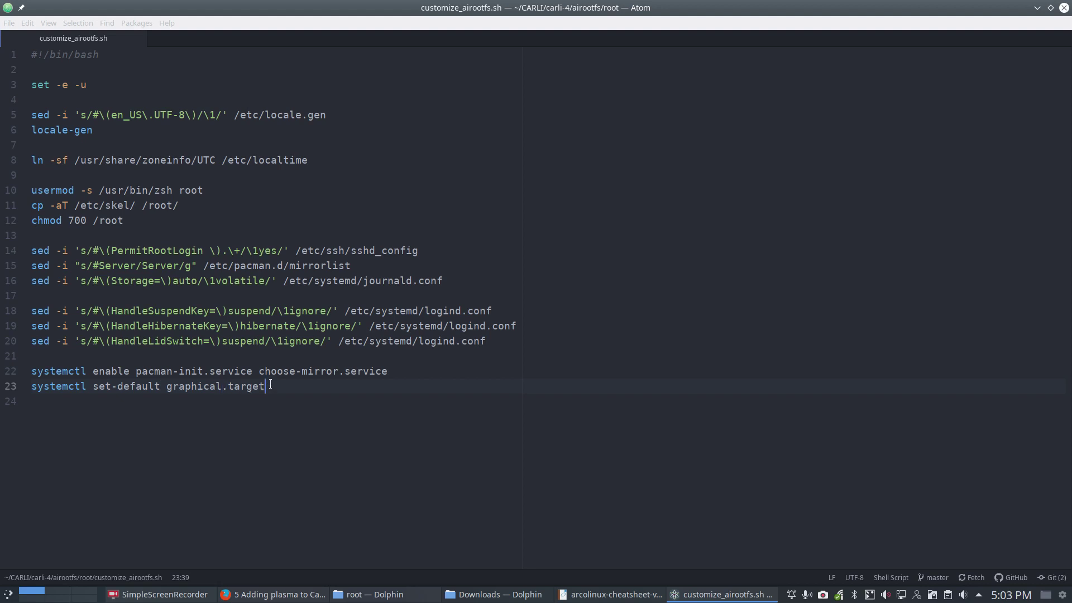
key("Return")
Step: Open the ArchWiki SDDM page and select its example autologin configuration
left_click(286, 594)
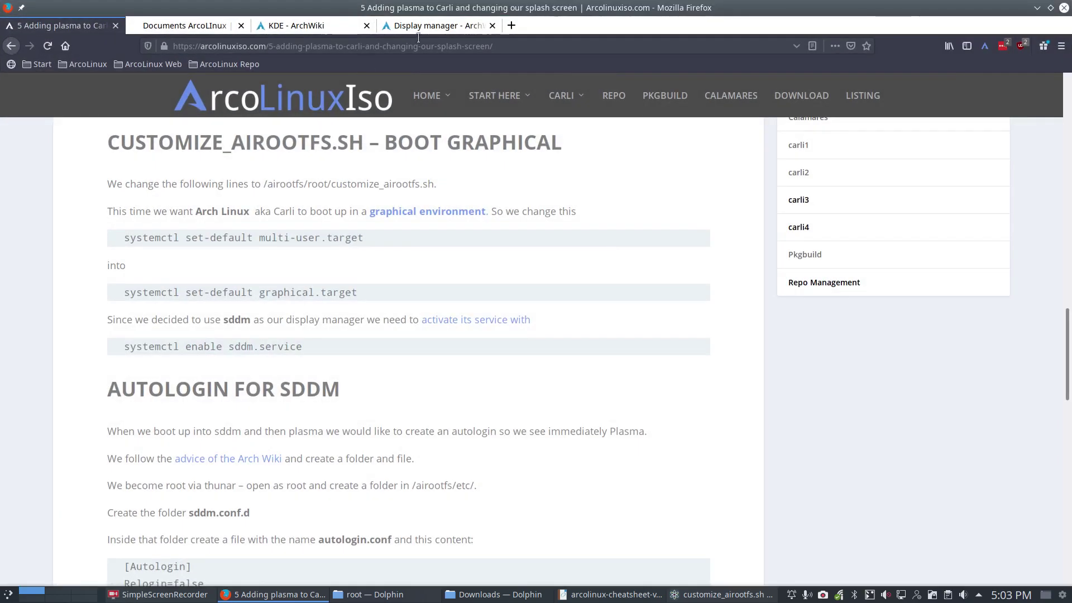
left_click(430, 27)
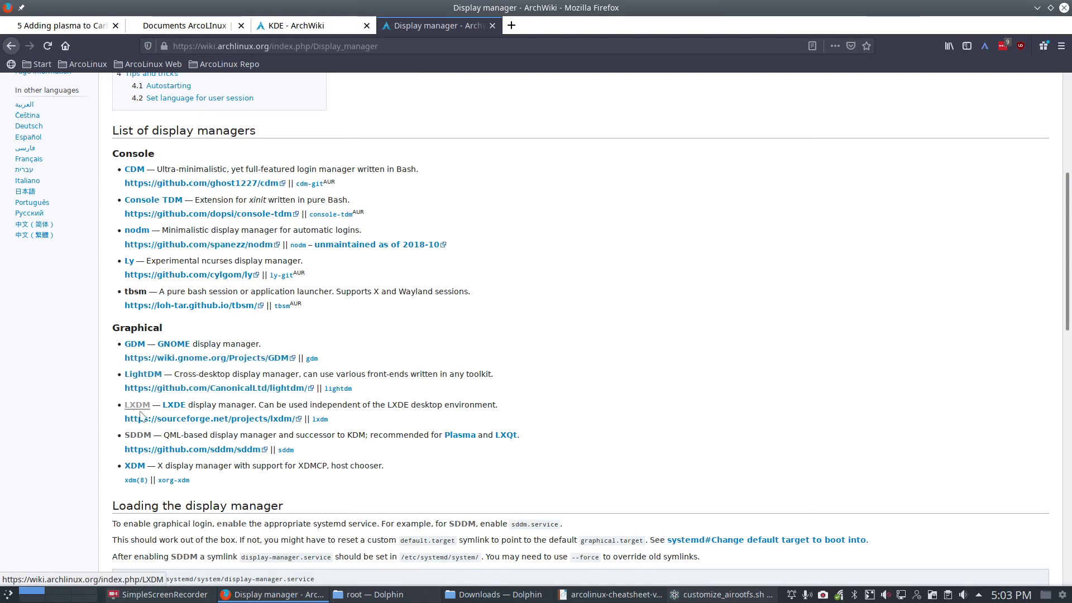
left_click(137, 436)
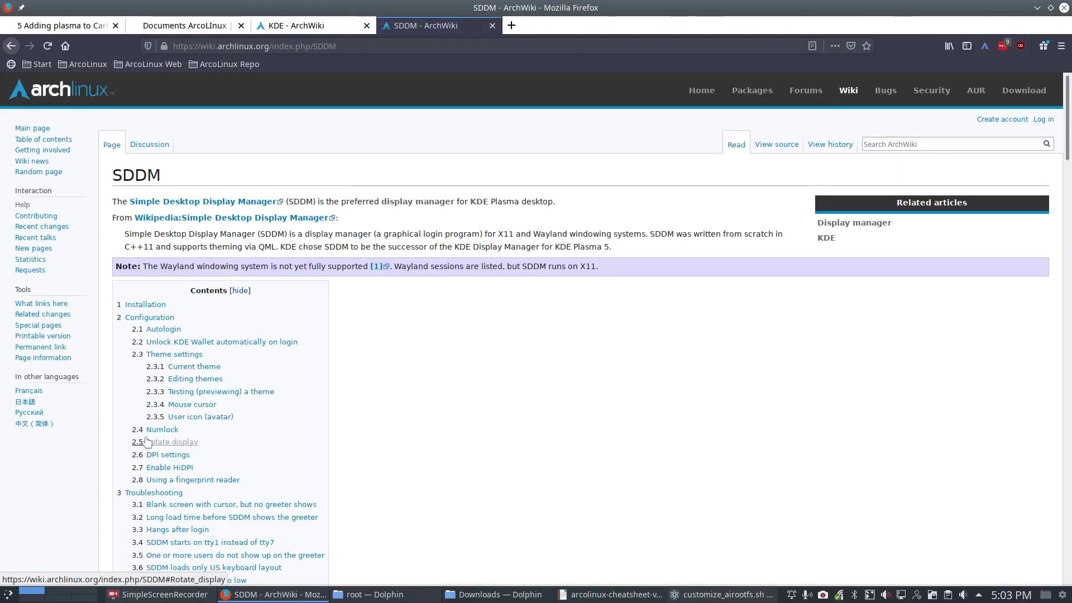
scroll(410, 444, "down", 7)
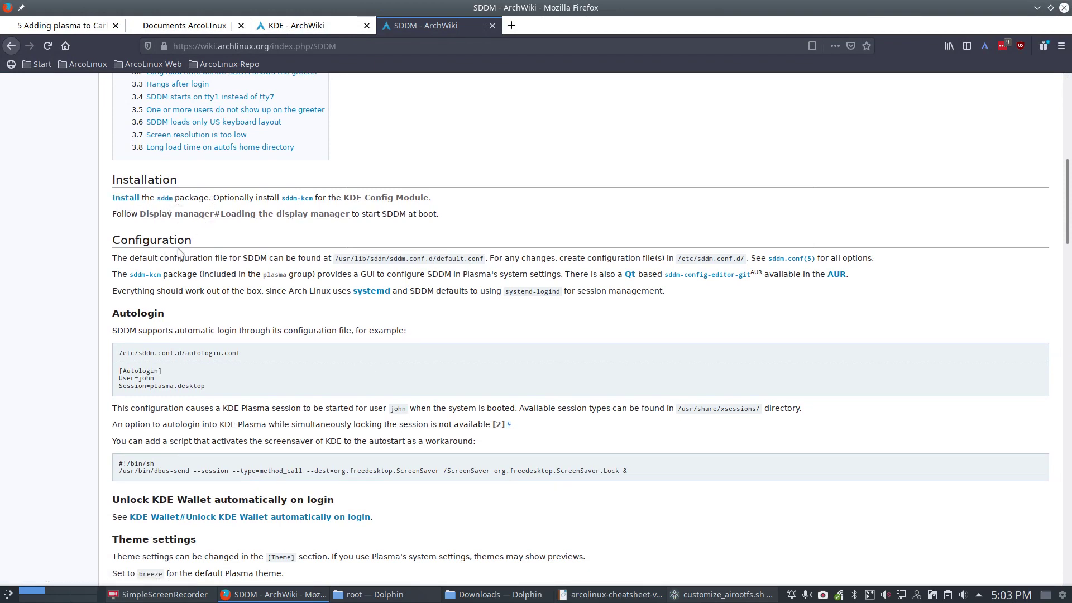
left_click_drag(147, 392, 111, 351)
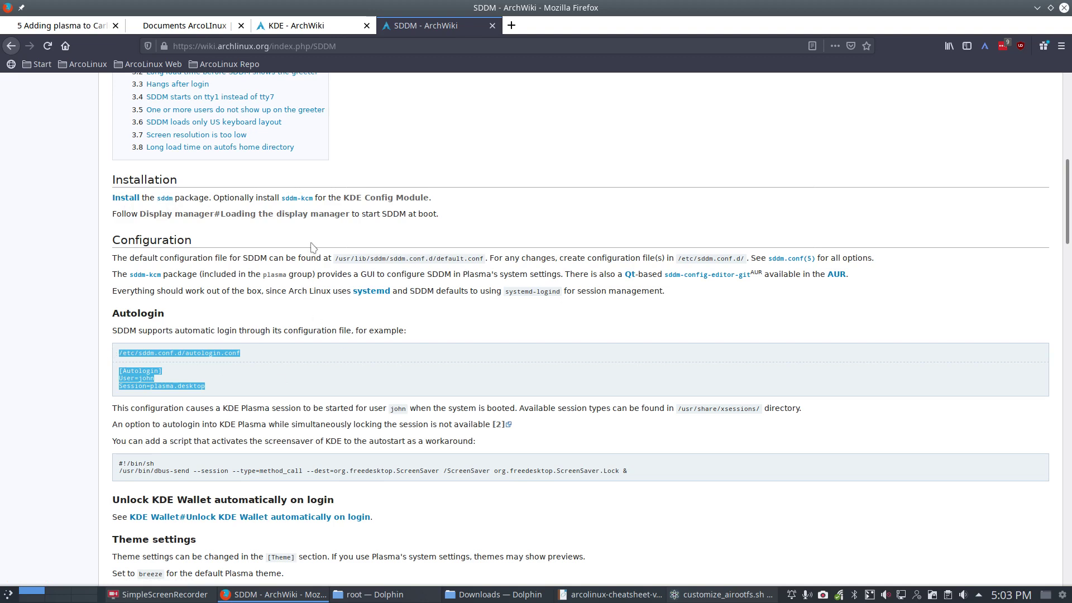
Step: Find the sentence about enabling sddm.service in Display manager's Loading section
left_click(285, 217)
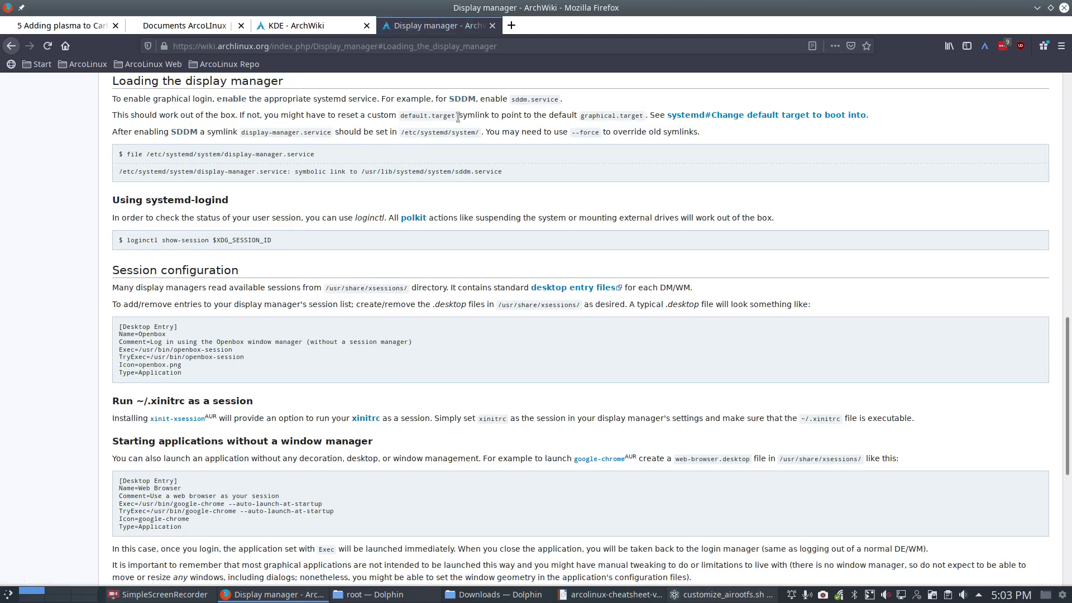
left_click_drag(436, 100, 568, 103)
left_click(585, 104)
Step: Add 'systemctl enable sddm.service' as line 24 of customize_airootfs.sh and save
left_click_drag(478, 21, 702, 74)
key("alt+Tab")
left_click(140, 405)
type("systemc")
key("Tab")
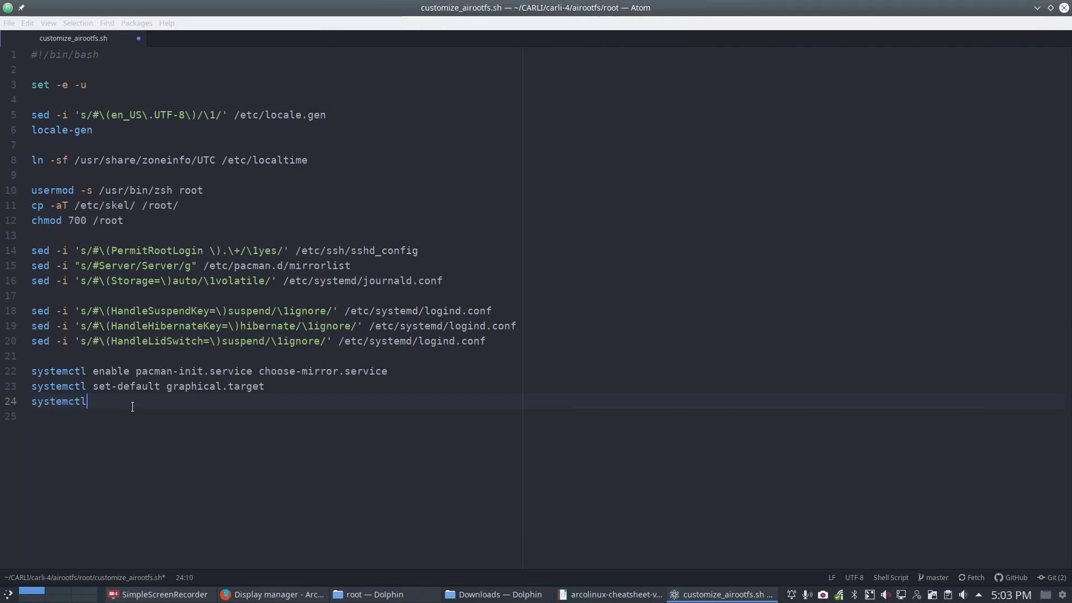
type("en")
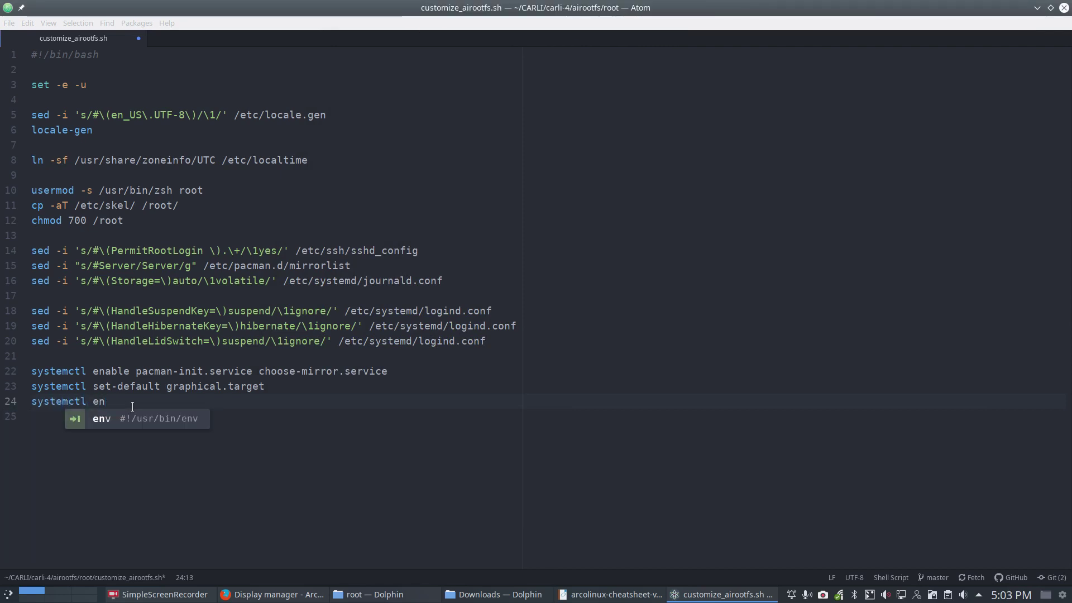
type("able sddm.service")
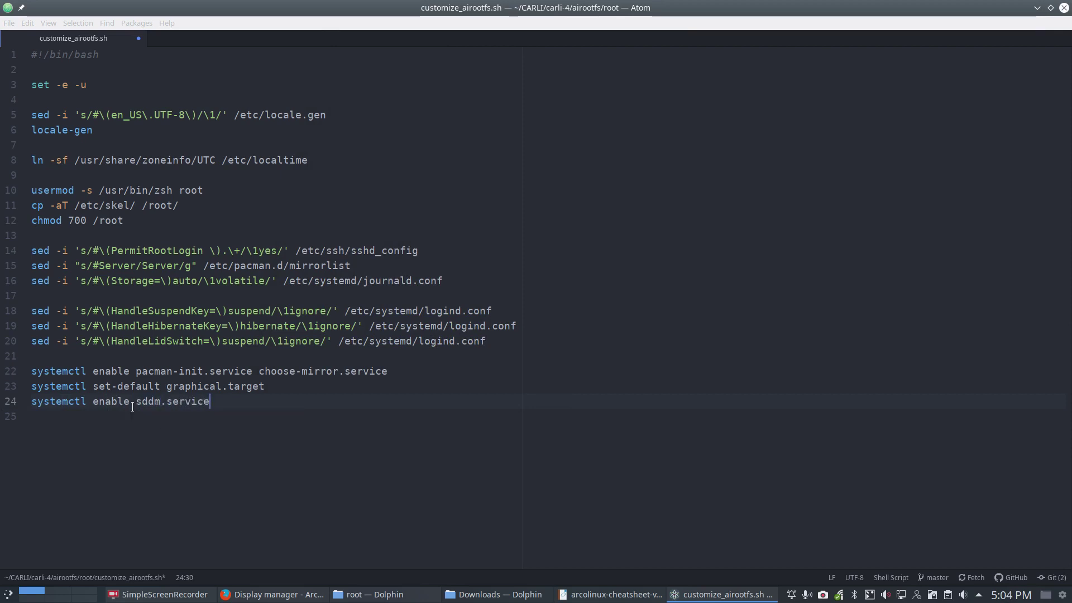
key("ctrl+s")
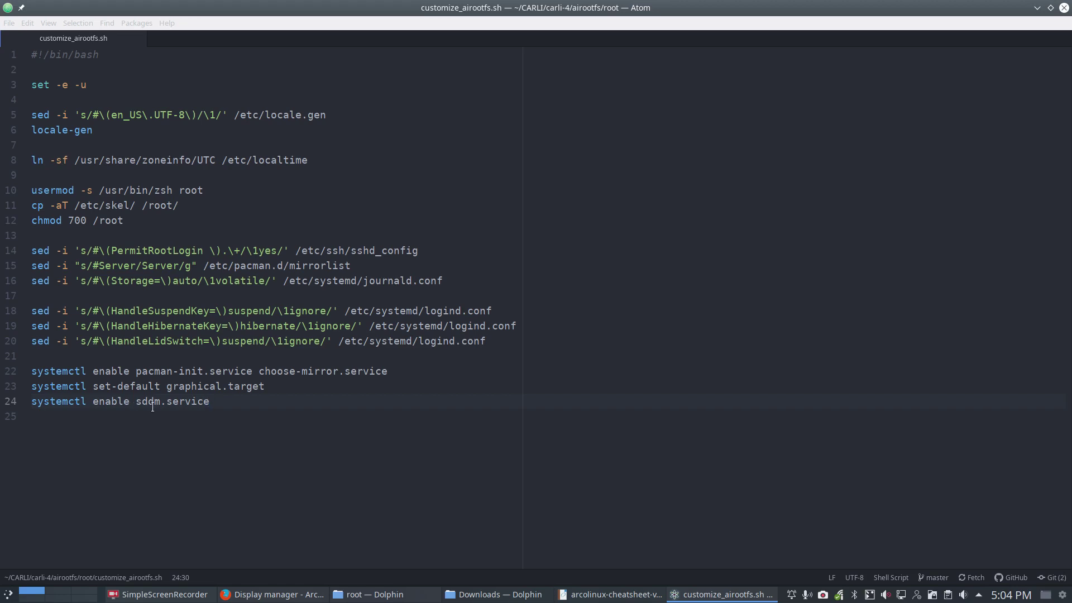
Step: Read the tutorial's AUTOLOGIN FOR SDDM section and the Arch Wiki autologin.conf example, then return to Atom
left_click(561, 19)
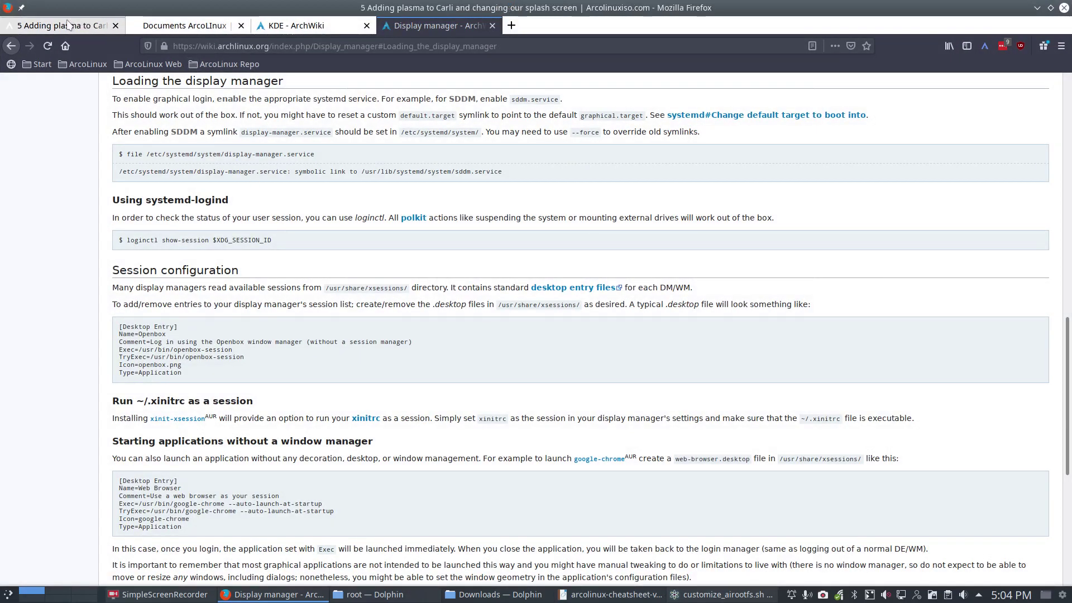
left_click(66, 21)
scroll(165, 342, "down", 5)
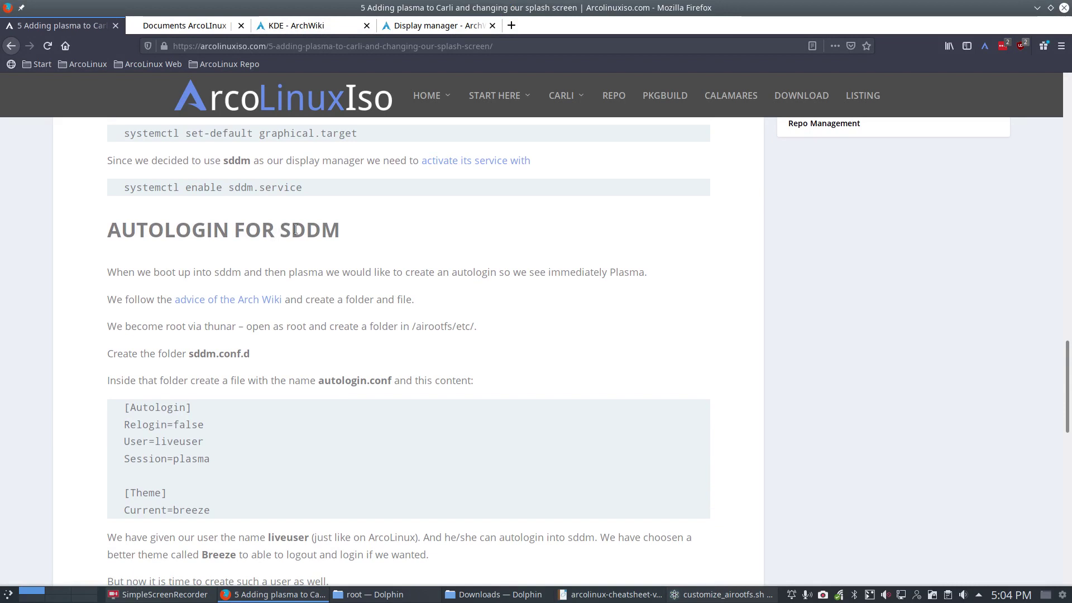
left_click_drag(279, 230, 340, 230)
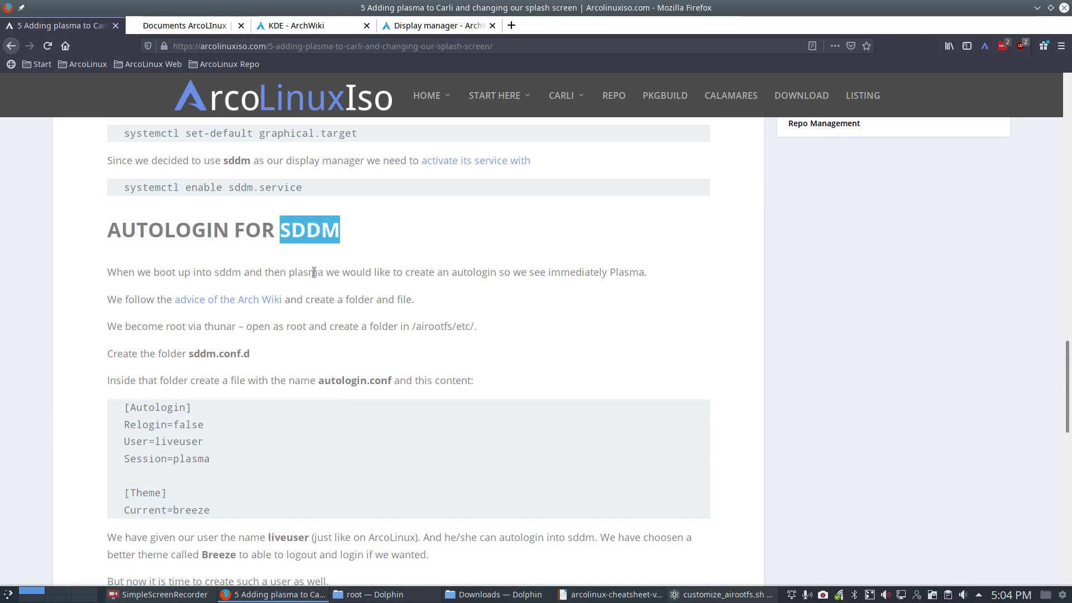
left_click(233, 302)
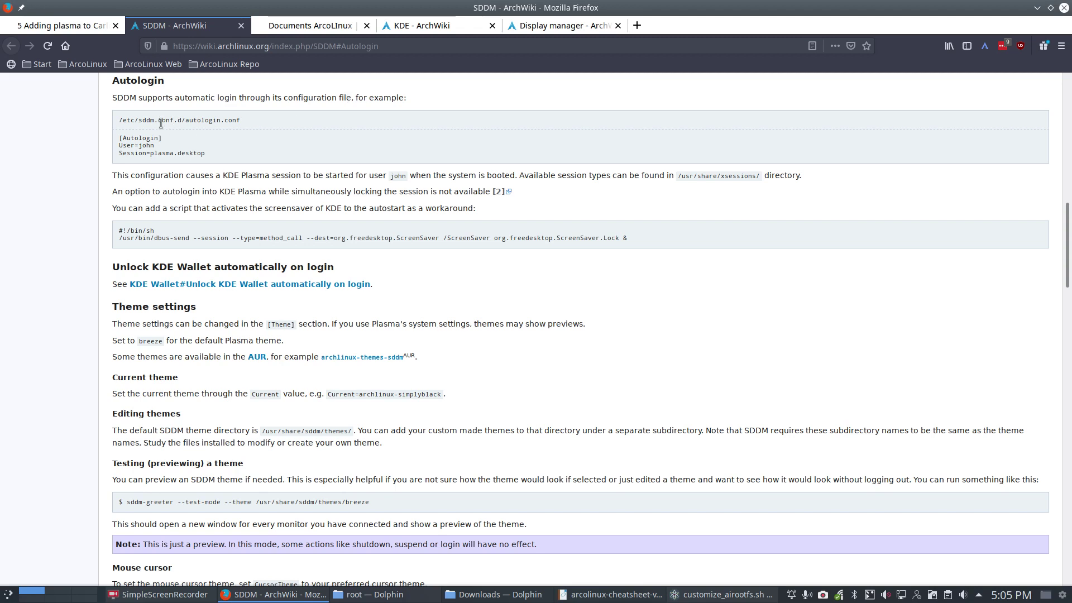
left_click_drag(119, 120, 202, 157)
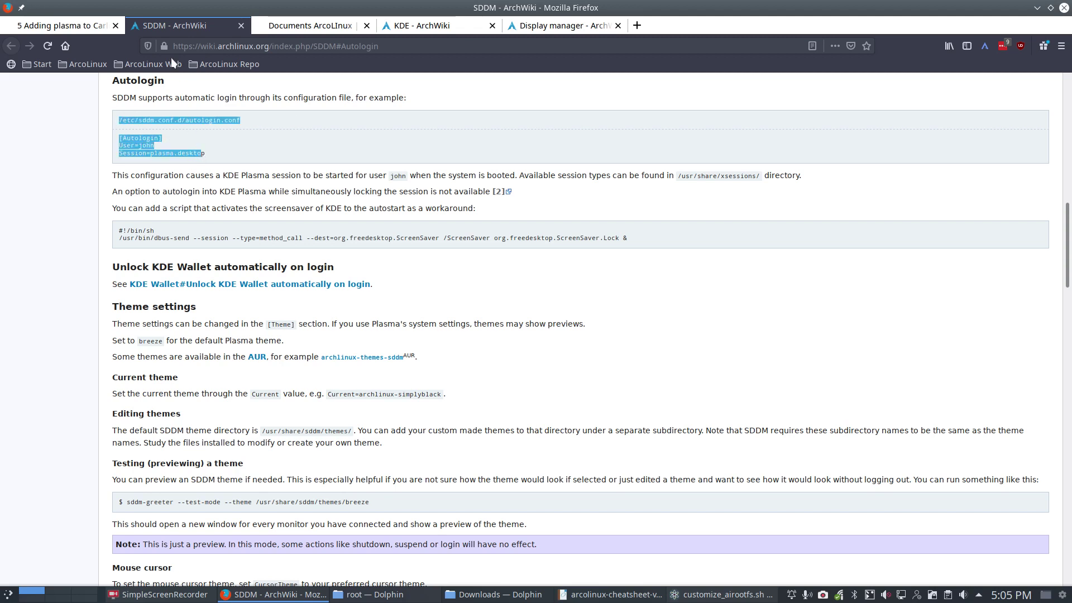
left_click(64, 23)
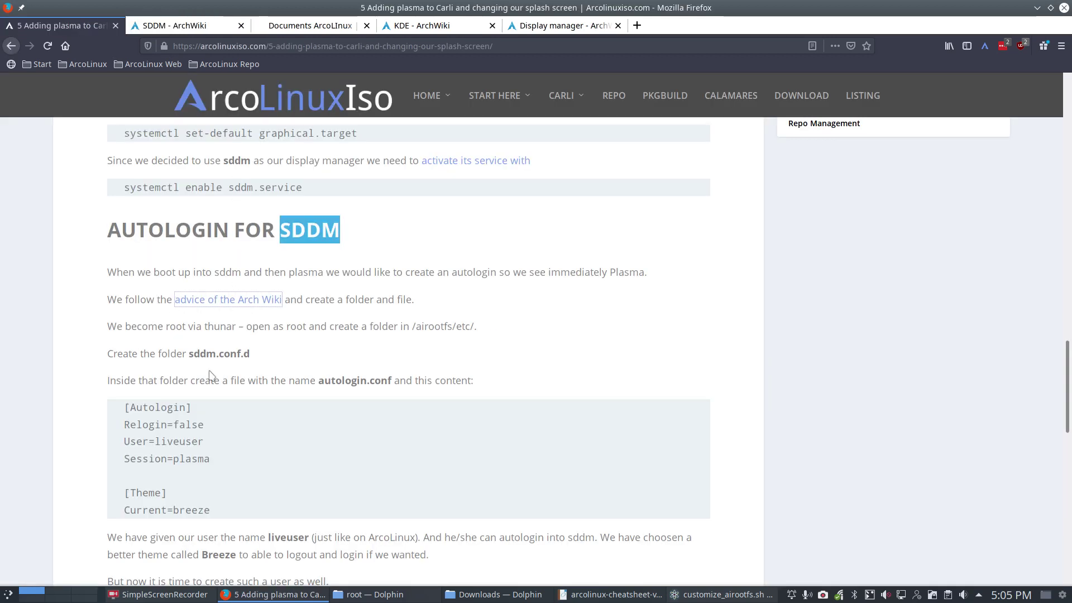
key("alt+Tab")
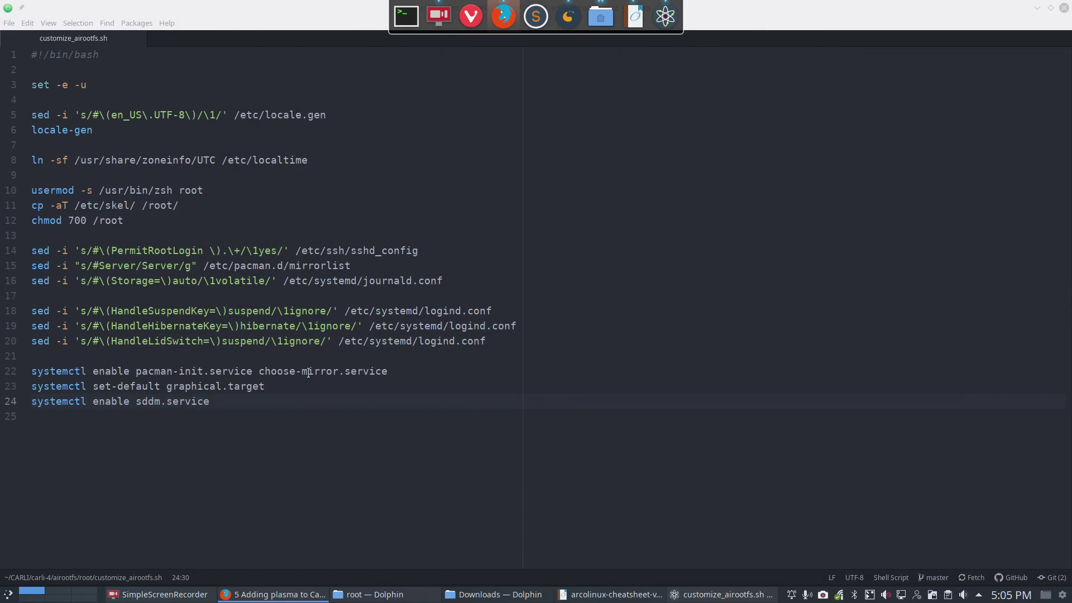
Step: Close Atom and navigate Dolphin from root up through airootfs to carli-4
left_click(1065, 8)
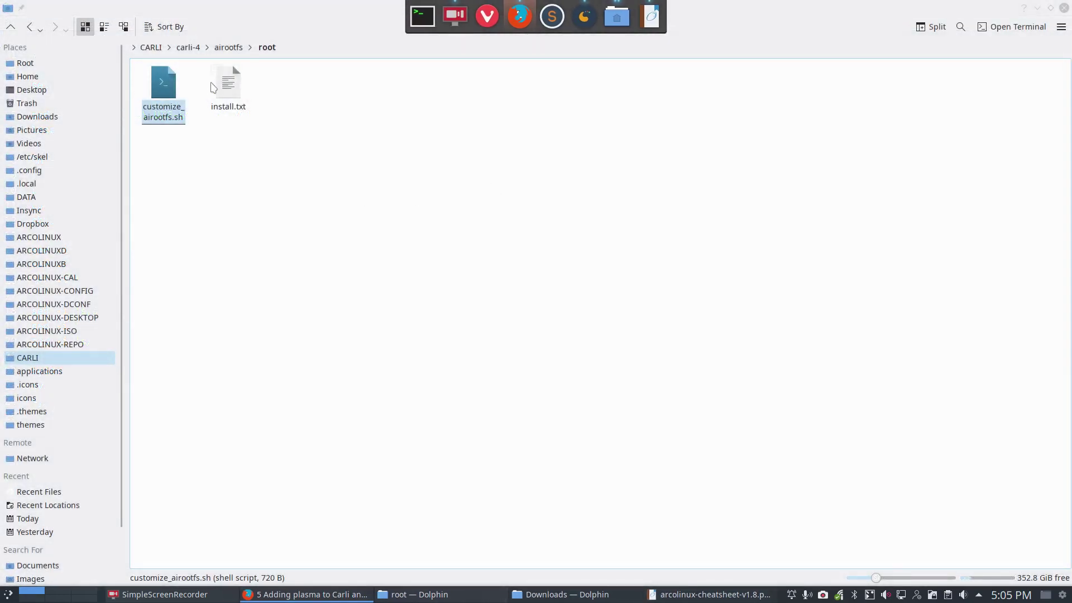
left_click(225, 52)
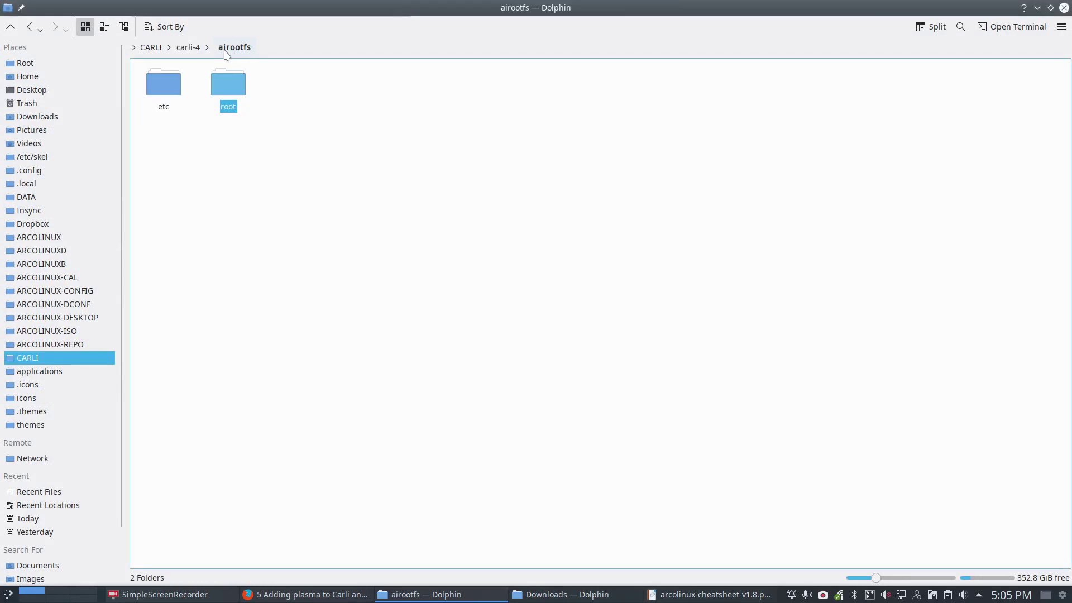
left_click(195, 50)
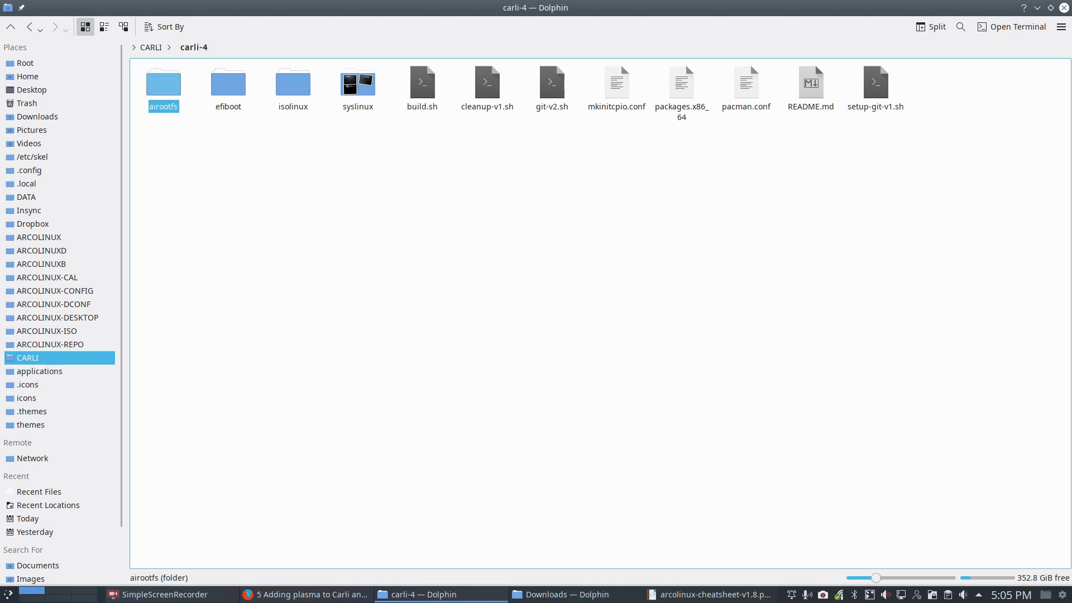
key("super")
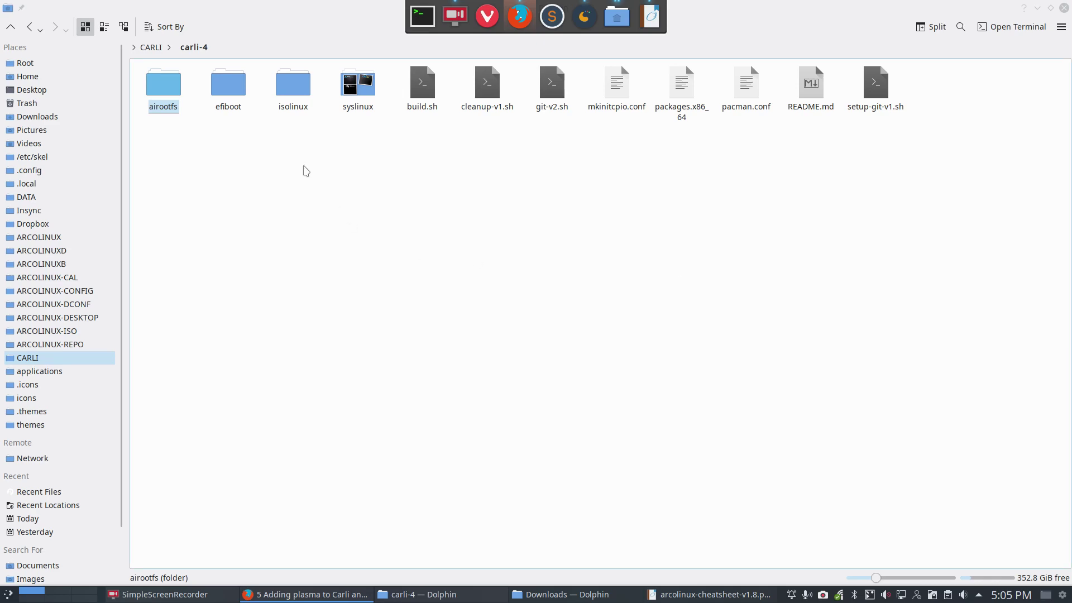
Step: Minimize Dolphin, launch Thunar and view its About information
left_click(1038, 8)
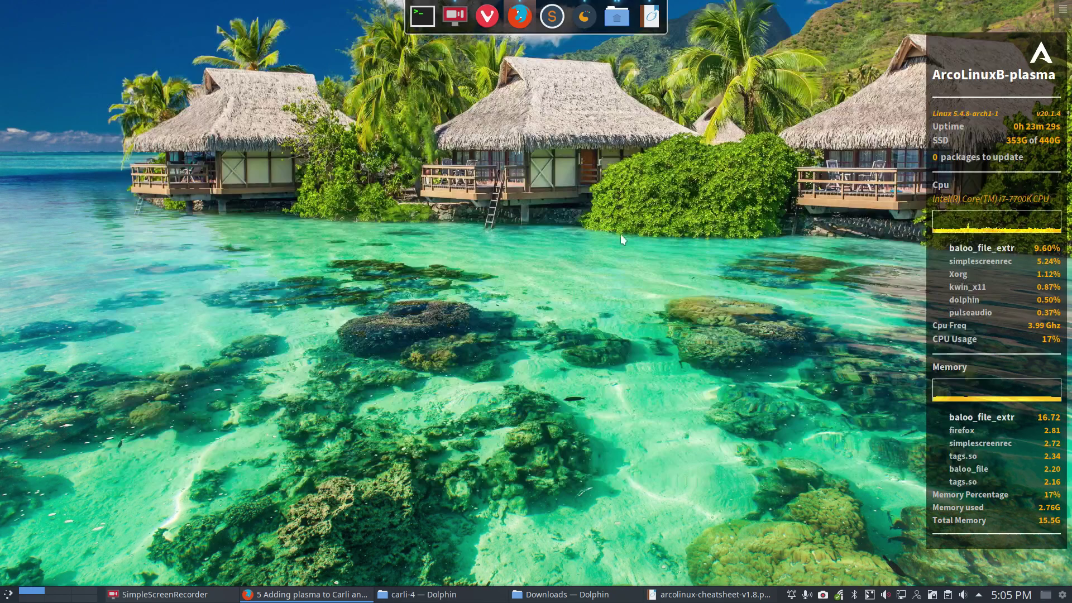
key("super+e")
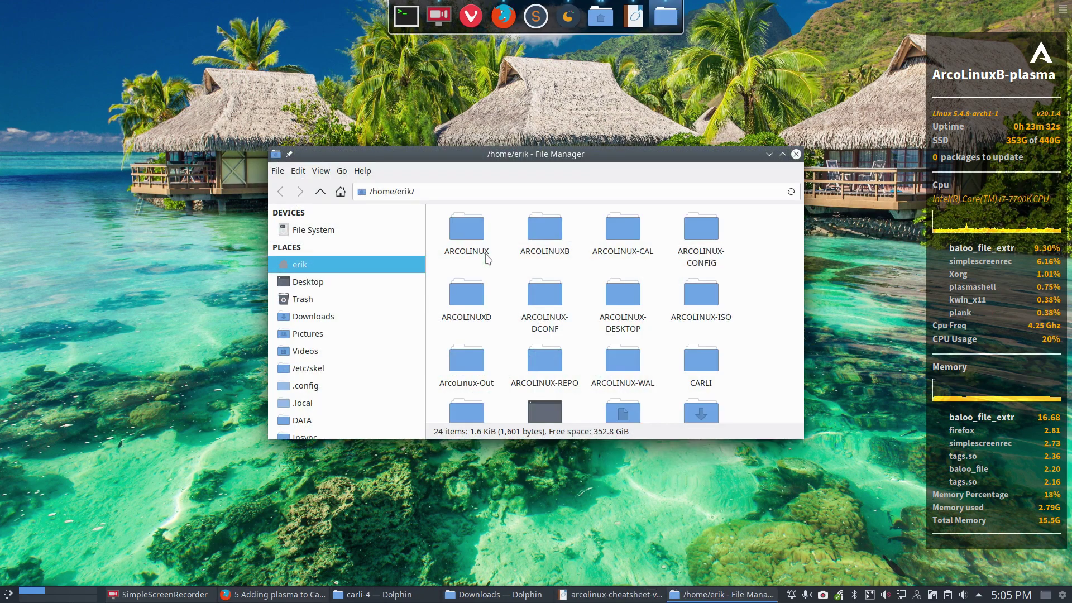
left_click(363, 170)
left_click(378, 203)
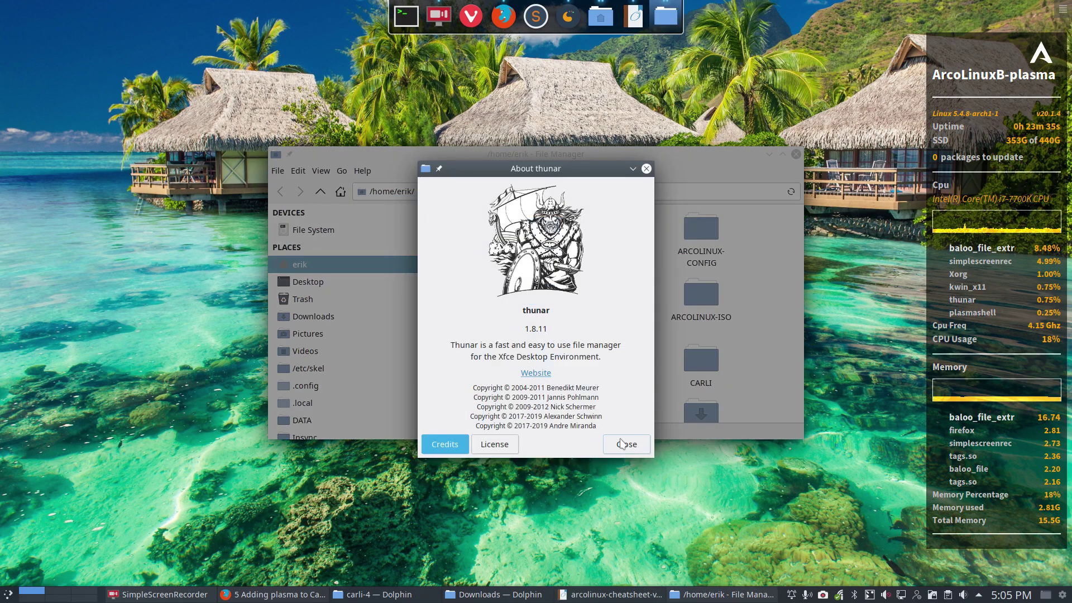
left_click(624, 445)
scroll(342, 364, "down", 3)
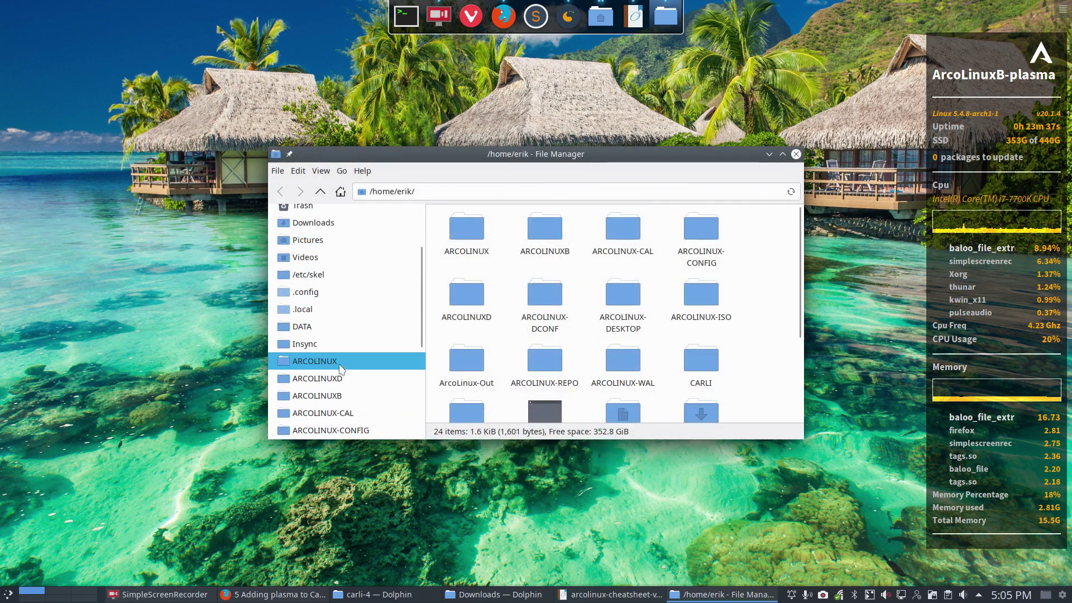
scroll(333, 411, "down", 3)
Step: Browse to CARLI/carli-4 and list its contents with ls -al in a terminal
left_click(312, 422)
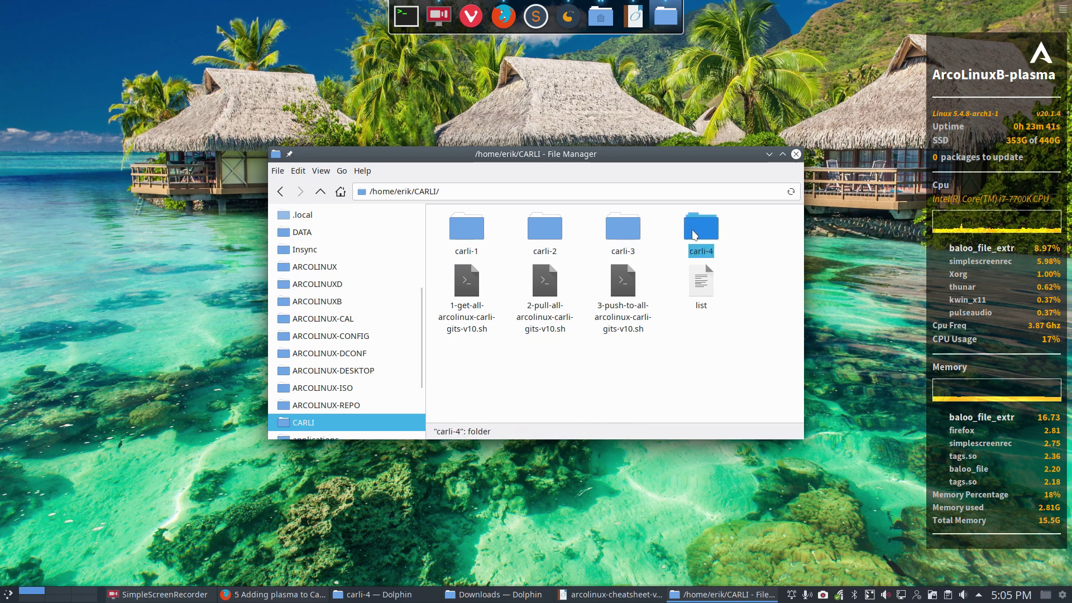
double_click(701, 229)
double_click(467, 229)
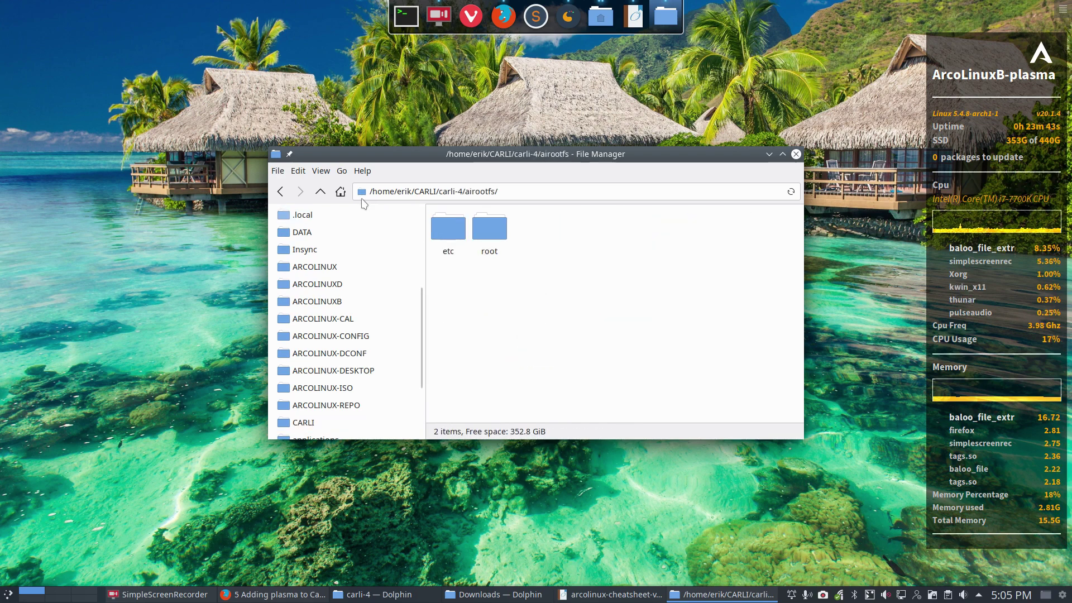
left_click(323, 191)
right_click(595, 344)
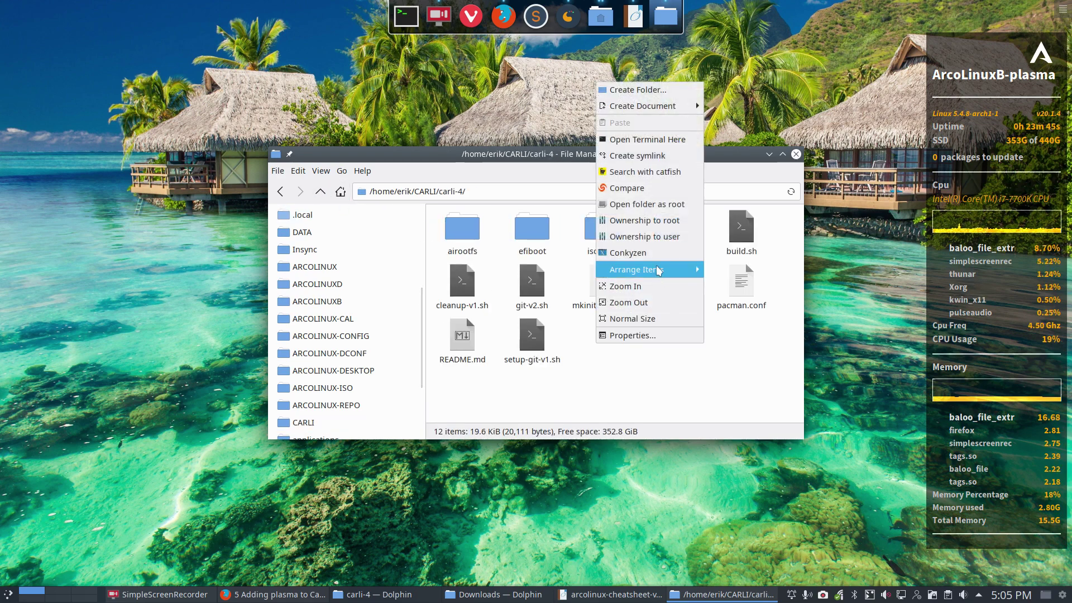
left_click(648, 140)
type("ls -al")
key("Return")
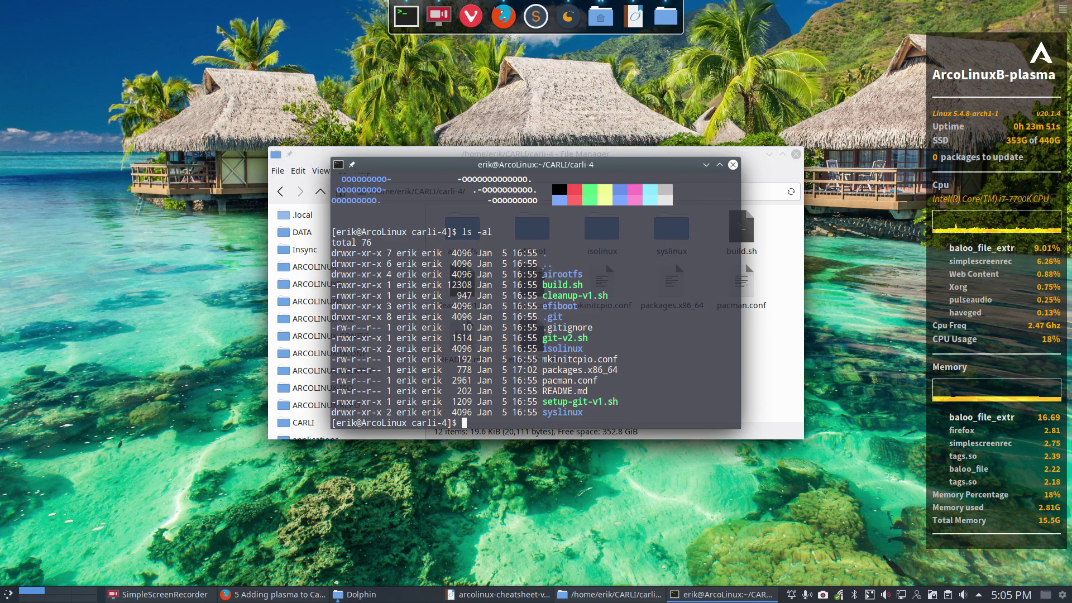
left_click_drag(561, 274, 397, 274)
left_click(733, 164)
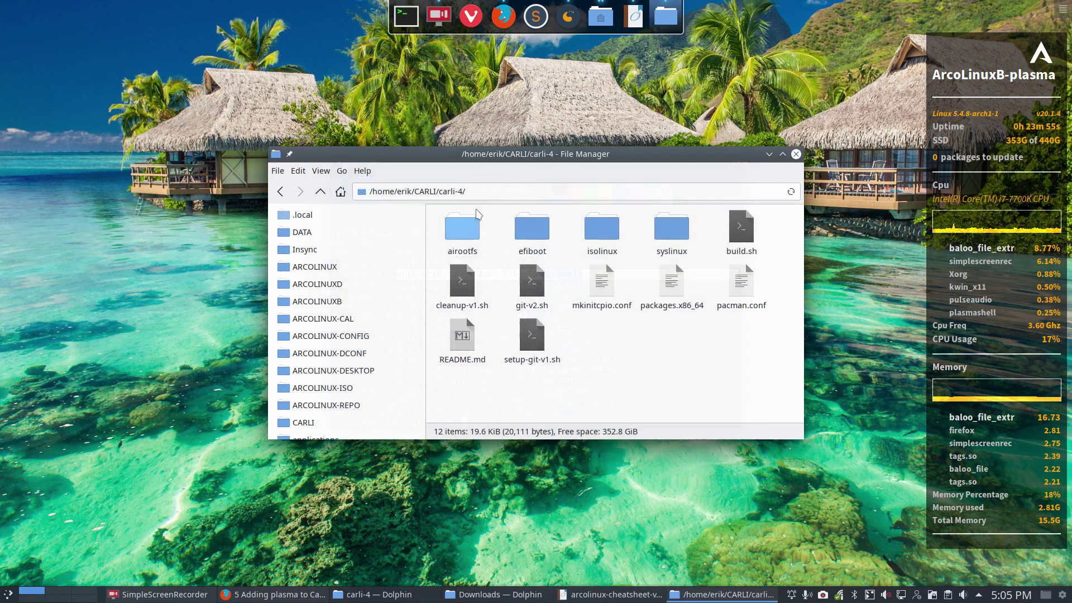
Step: List the airootfs folder with ls -al in a terminal, then close the terminal and Thunar
double_click(462, 227)
right_click(521, 302)
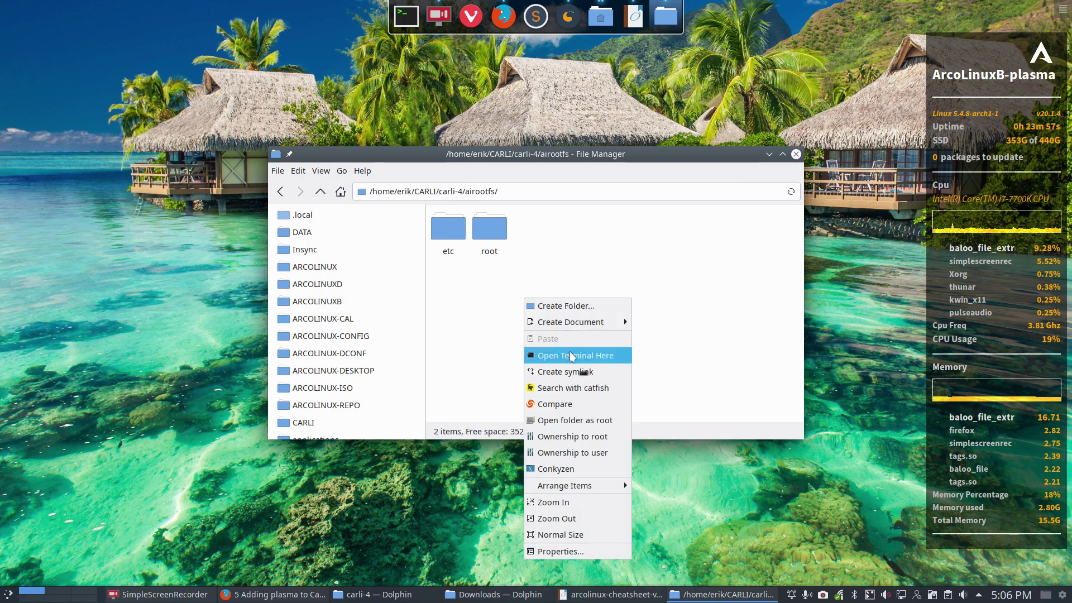
left_click(557, 354)
type("ls -al")
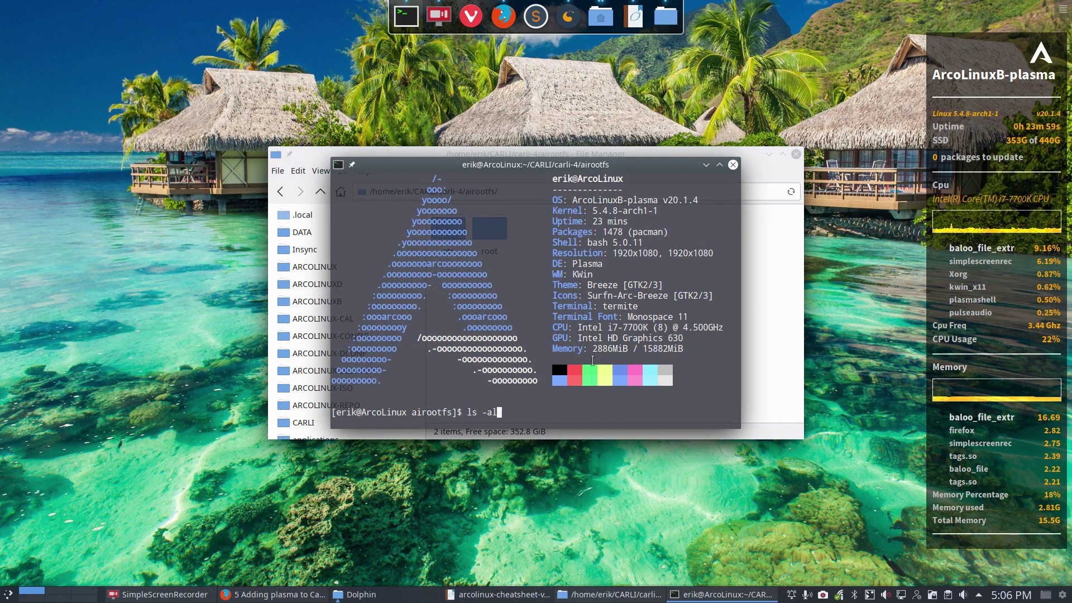
key("Return")
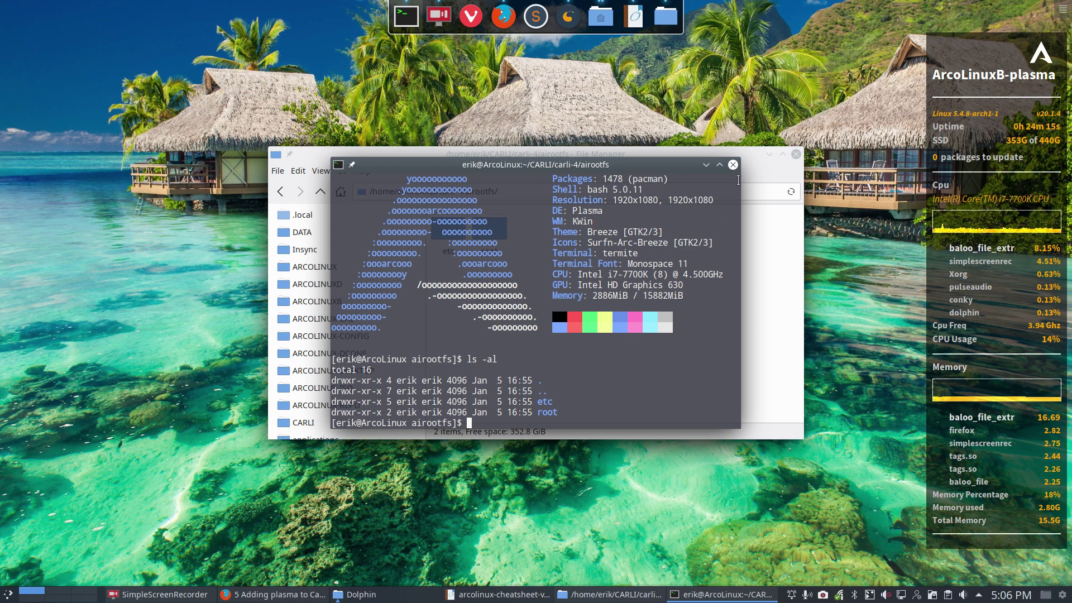
left_click(734, 165)
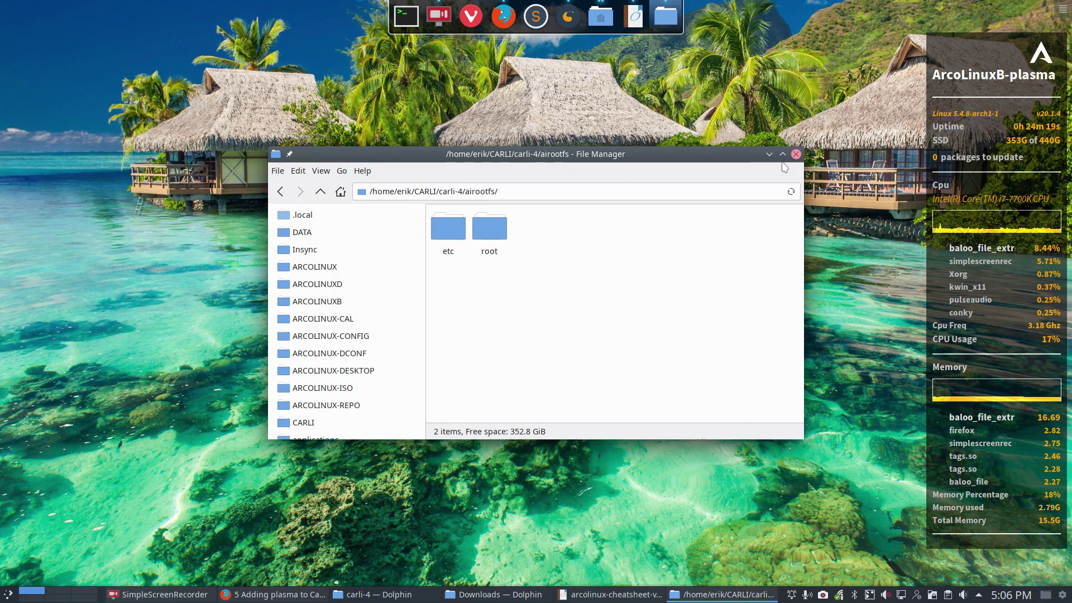
left_click(796, 154)
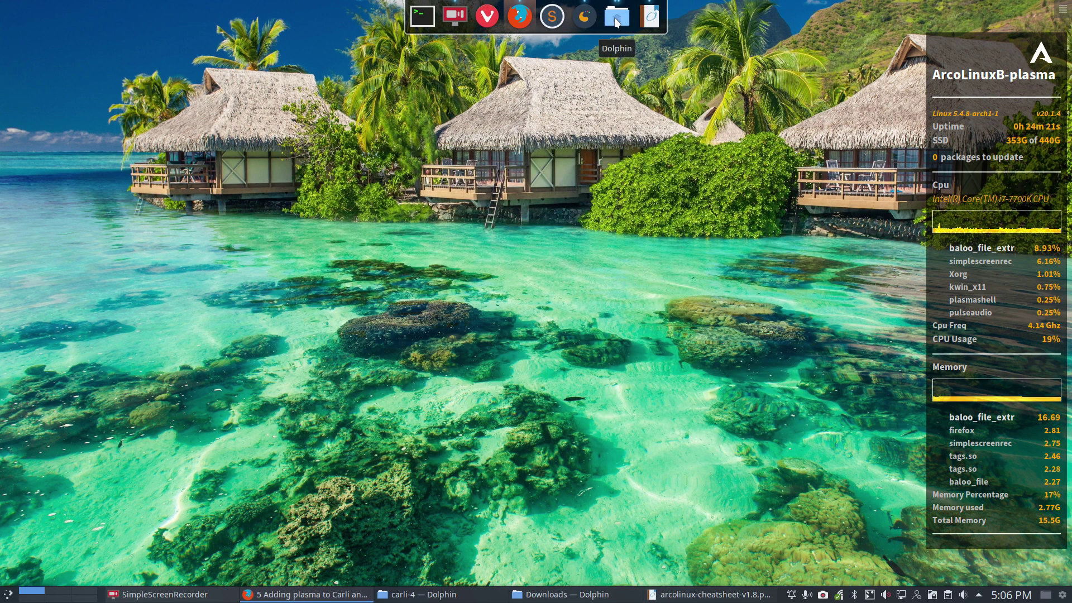
Step: Create a folder named sddm.conf.d inside carli-4's airootfs/etc
left_click(617, 19)
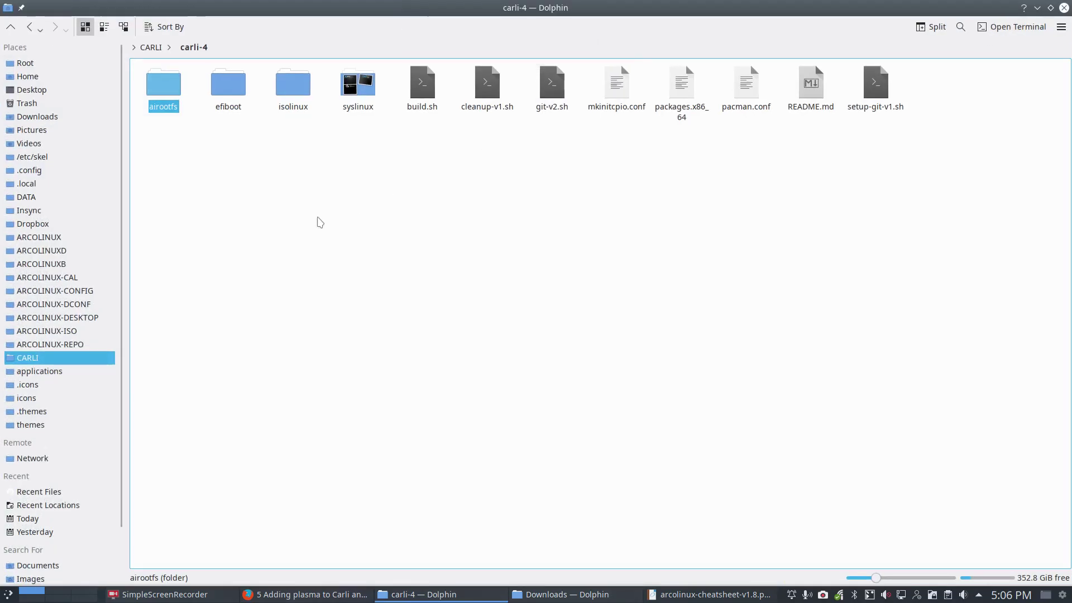
left_click(165, 88)
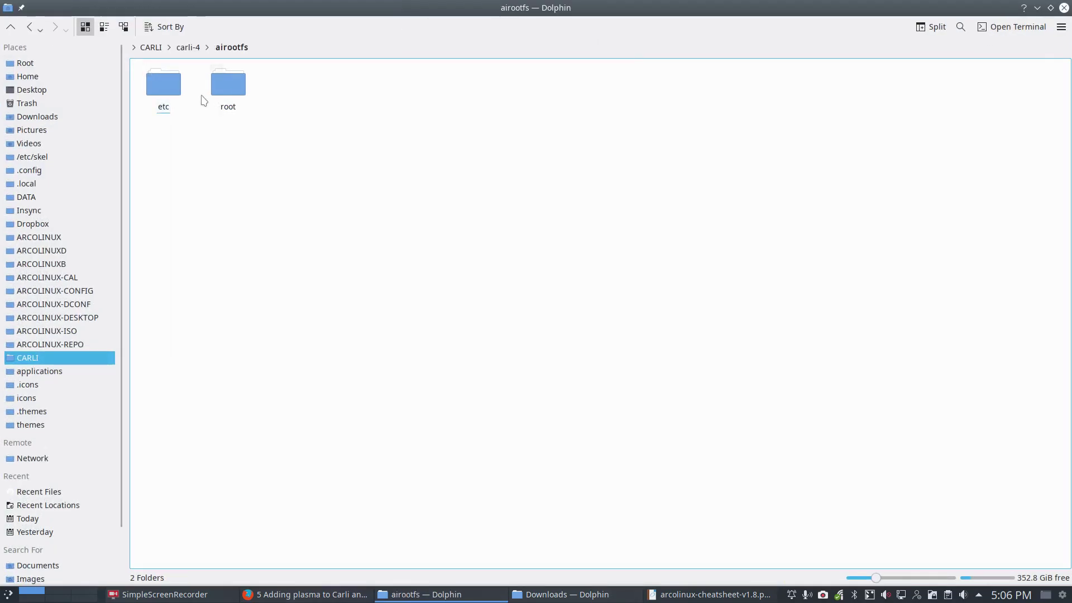
left_click(173, 88)
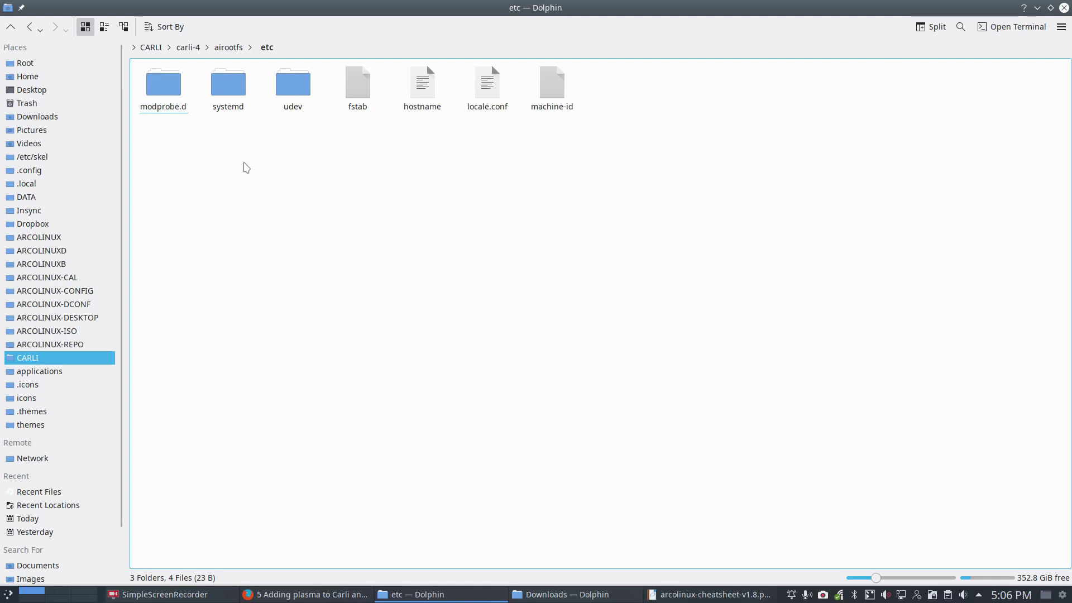
right_click(311, 140)
mouse_move(378, 171)
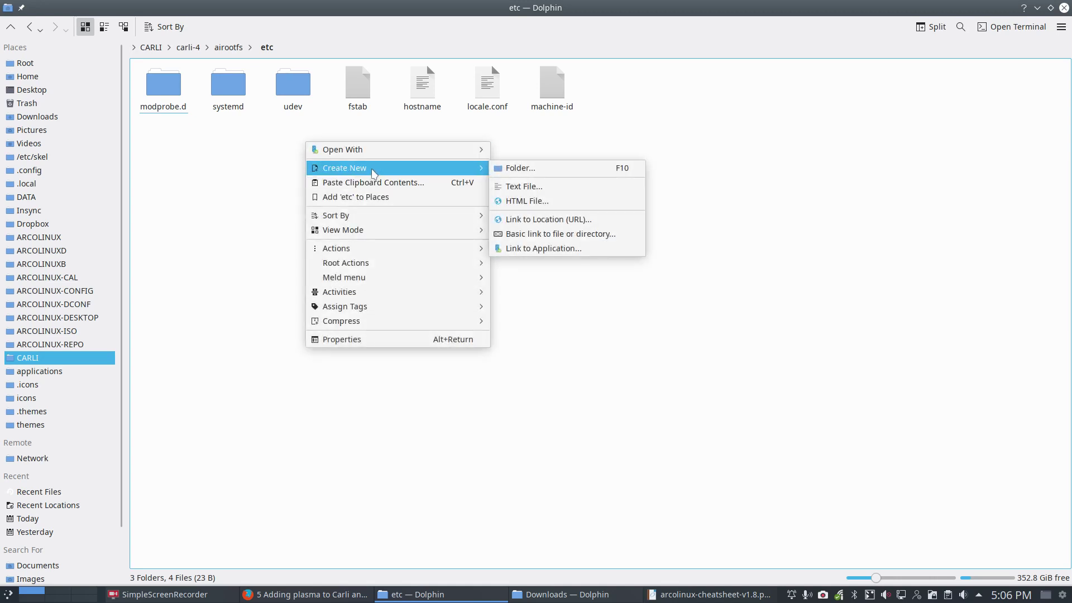
left_click(498, 168)
type("sd")
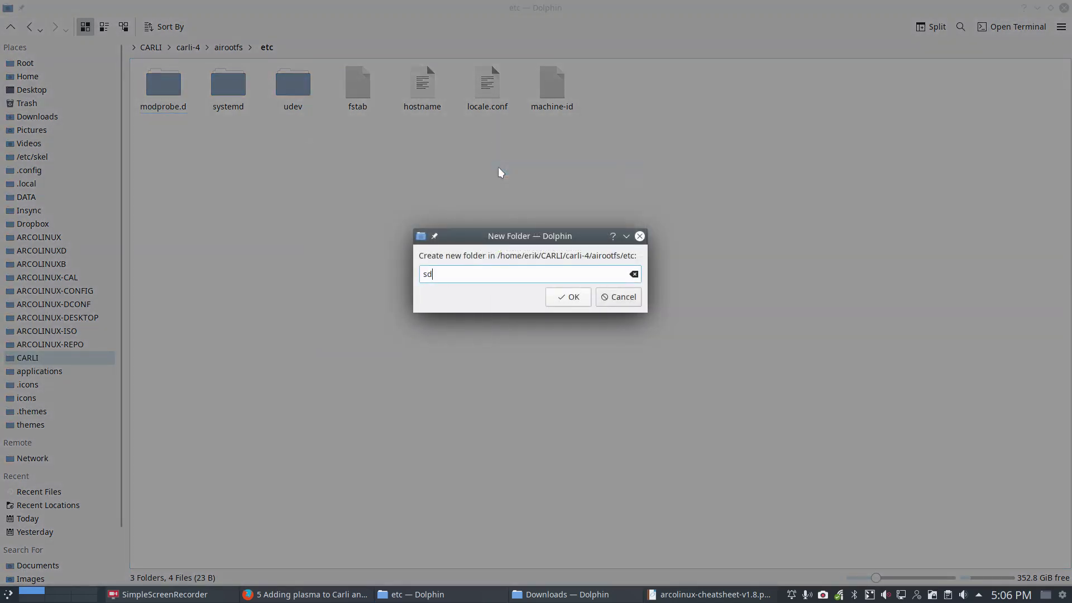
type("dm.conf.d")
key("Return")
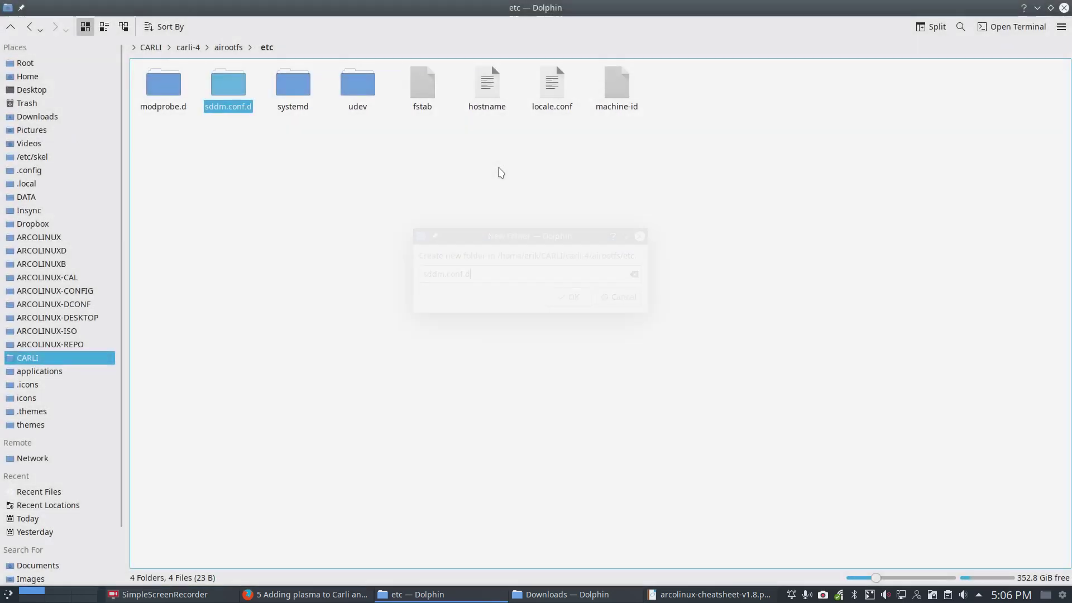
Step: Create an empty text file named autologin.conf inside sddm.conf.d
left_click(228, 87)
right_click(244, 108)
mouse_move(324, 116)
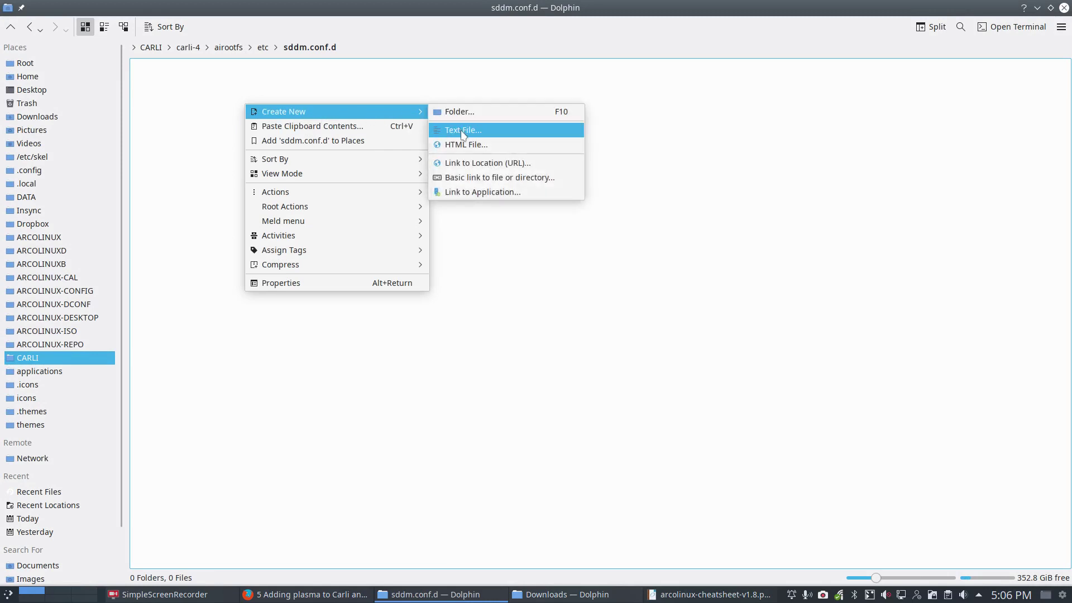
left_click(487, 128)
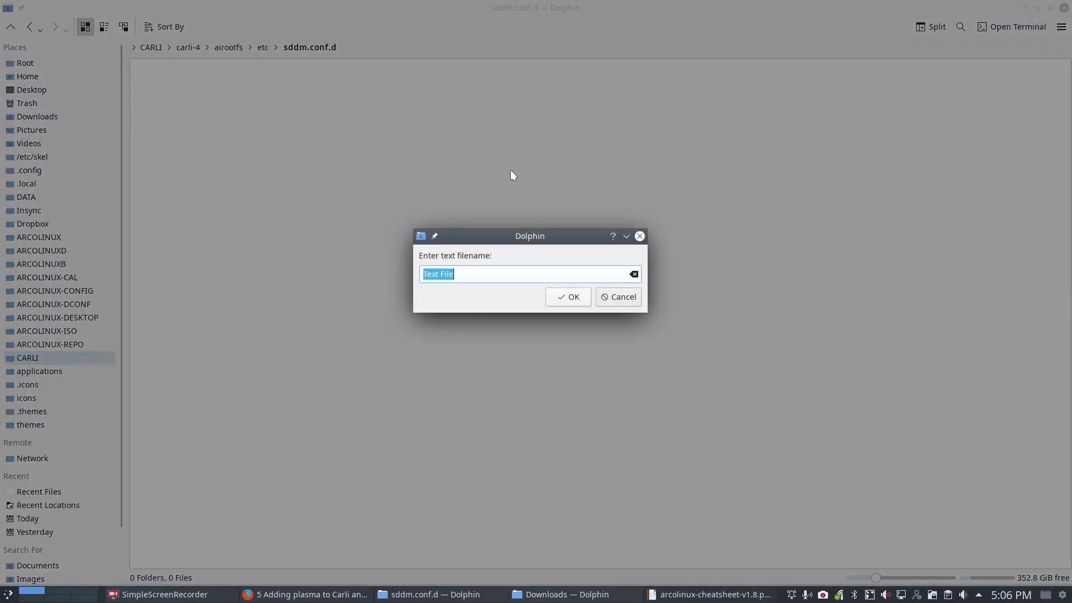
type("autologin.conf")
key("Return")
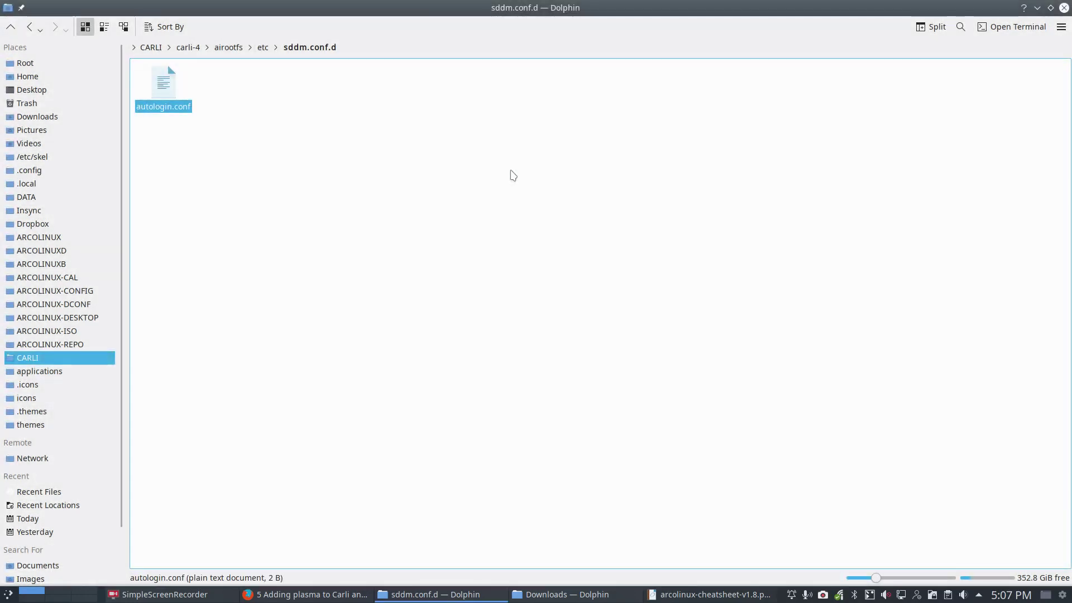
Step: Open autologin.conf in Atom and copy the autologin configuration block from the guide
double_click(159, 87)
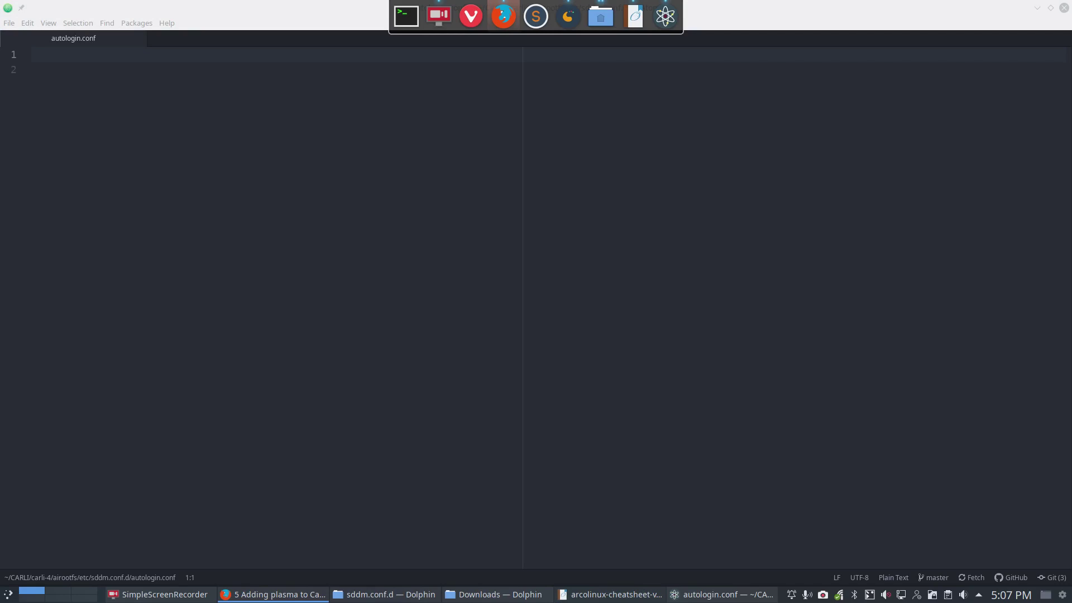
key("alt+Tab")
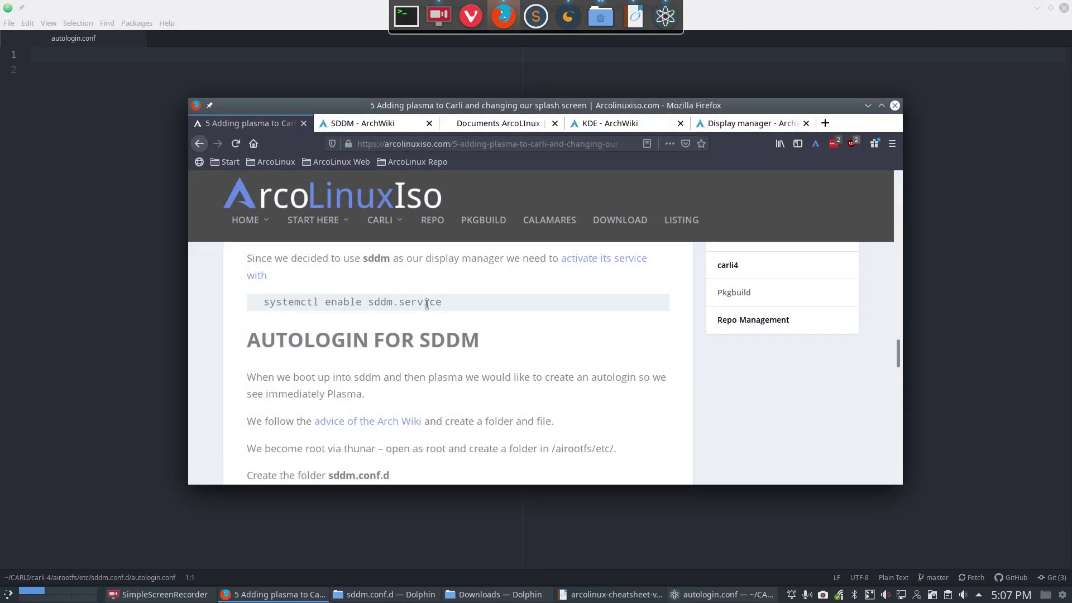
scroll(426, 305, "down", 5)
triple_click(426, 304)
scroll(426, 305, "down", 1)
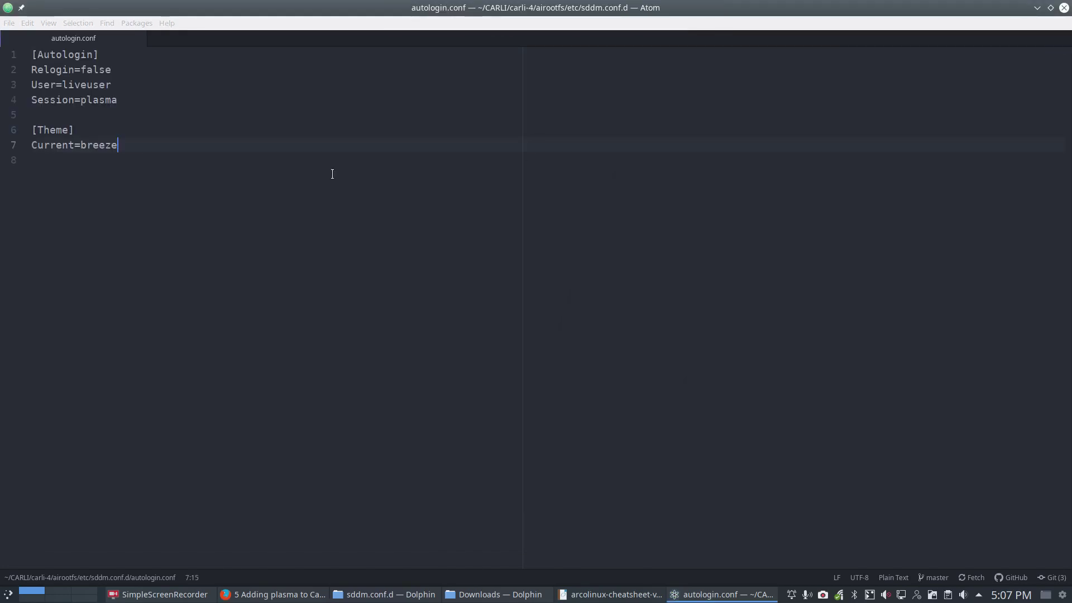
Step: Check the Relogin=false, User=liveuser, Session=plasma and Theme Current=breeze lines, then close Atom
left_click(125, 69)
key("ctrl+shift+k")
key("ctrl+z")
left_click_drag(81, 67, 109, 68)
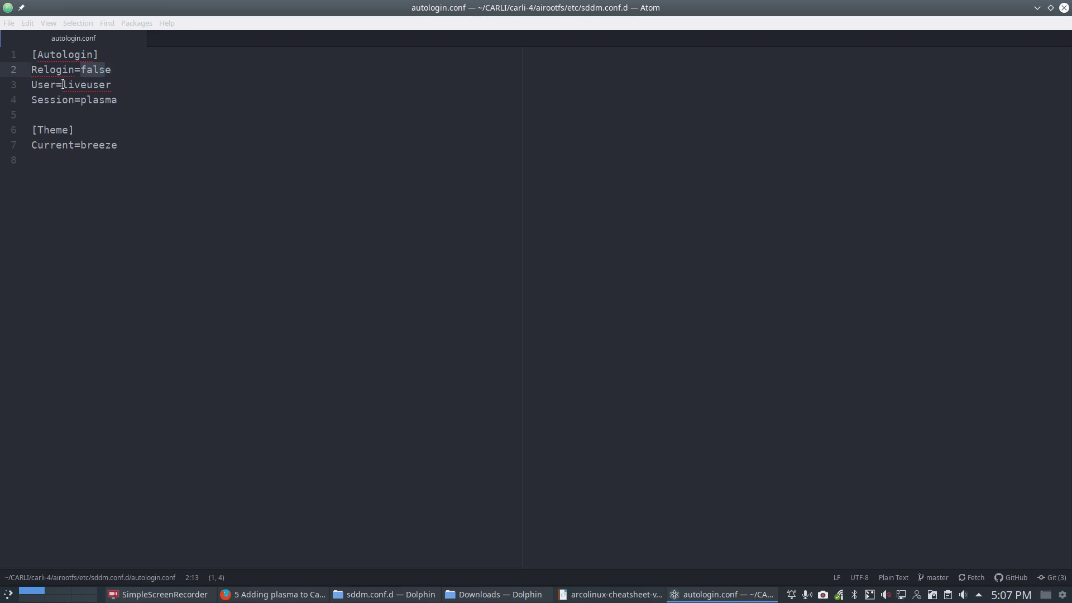
left_click_drag(62, 84, 115, 84)
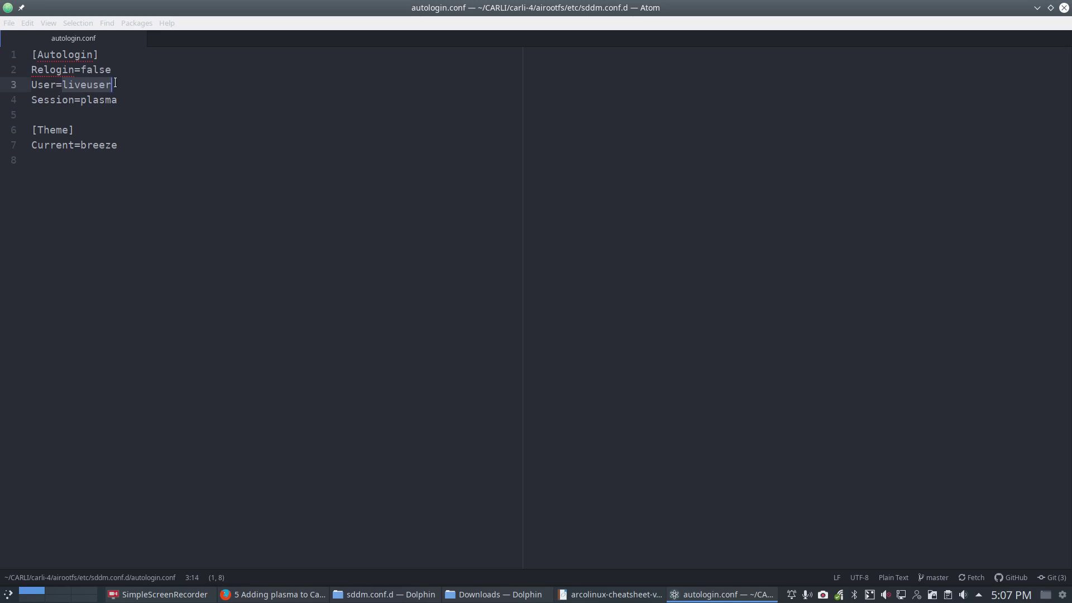
left_click(71, 100)
left_click(87, 100)
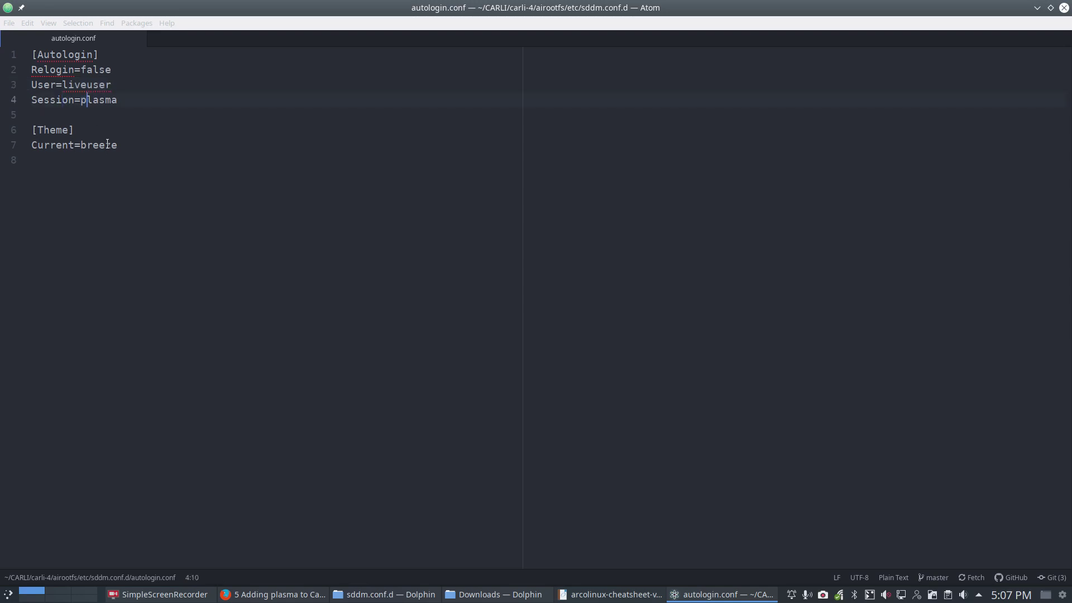
left_click(66, 145)
left_click_drag(121, 144, 22, 131)
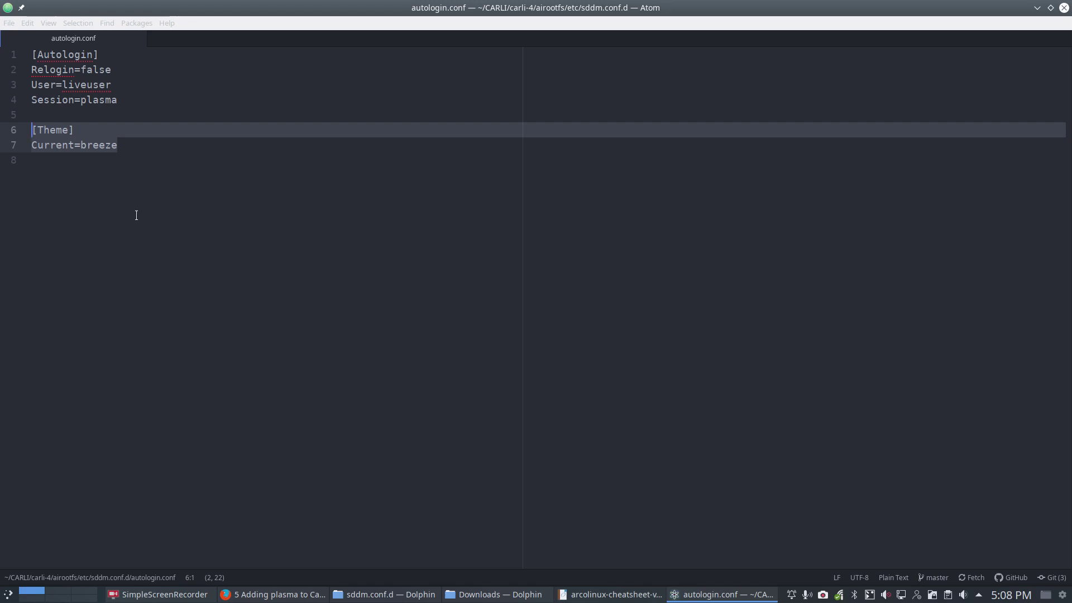
left_click(375, 195)
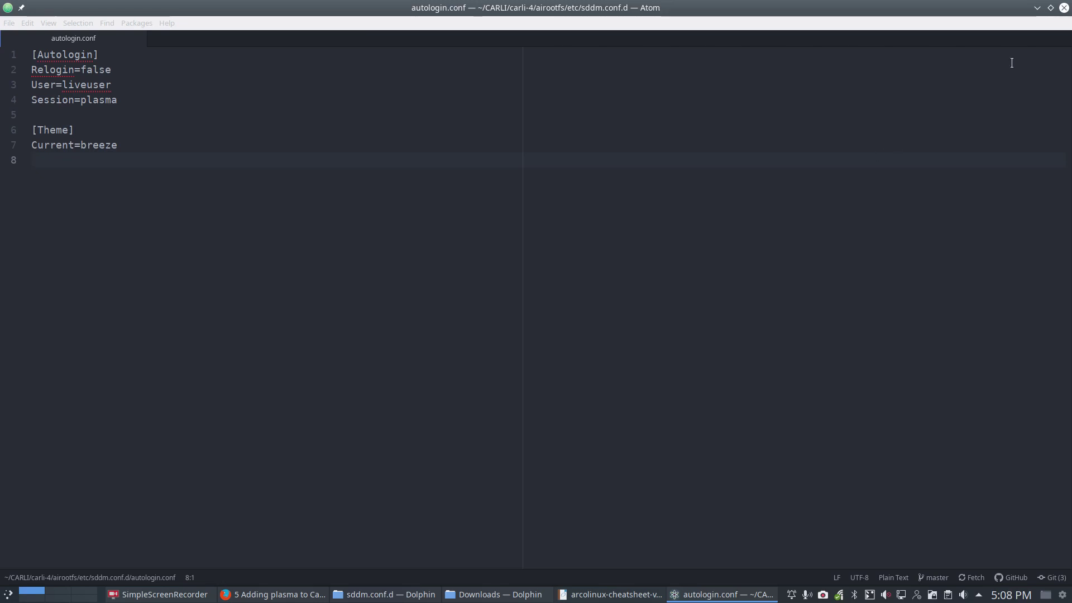
left_click(1064, 7)
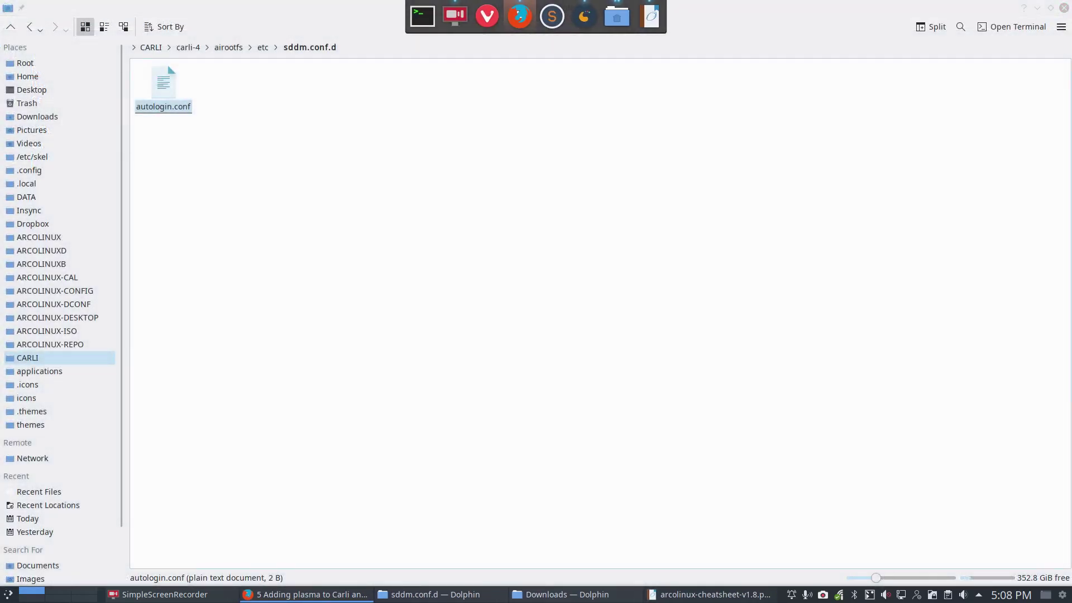
left_click(520, 15)
scroll(217, 290, "up", 10)
scroll(216, 290, "up", 5)
scroll(216, 286, "down", 4)
scroll(131, 342, "up", 7)
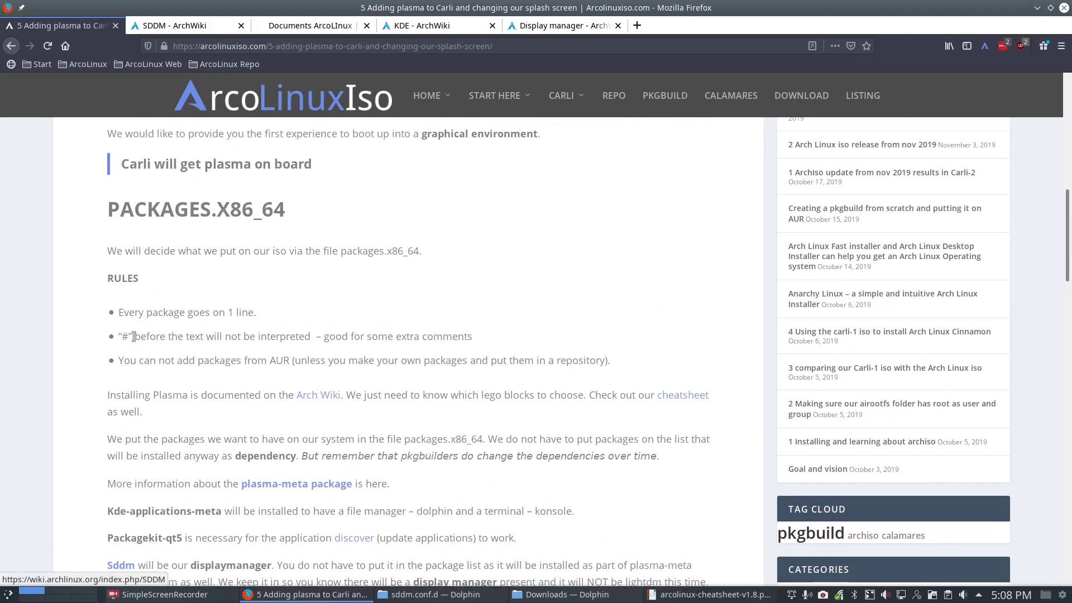
scroll(134, 341, "down", 10)
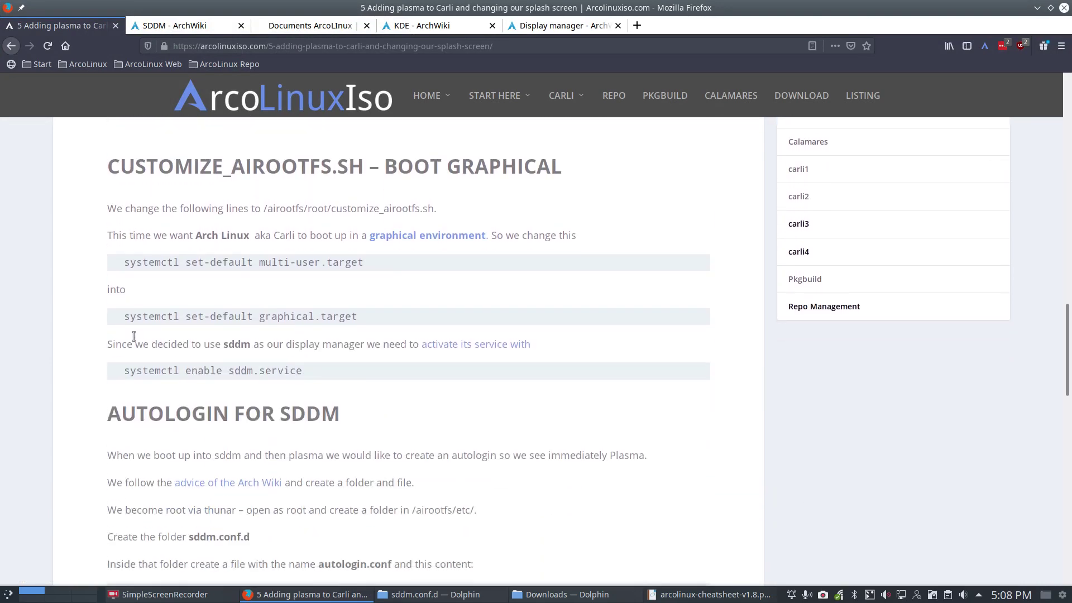
scroll(165, 337, "down", 7)
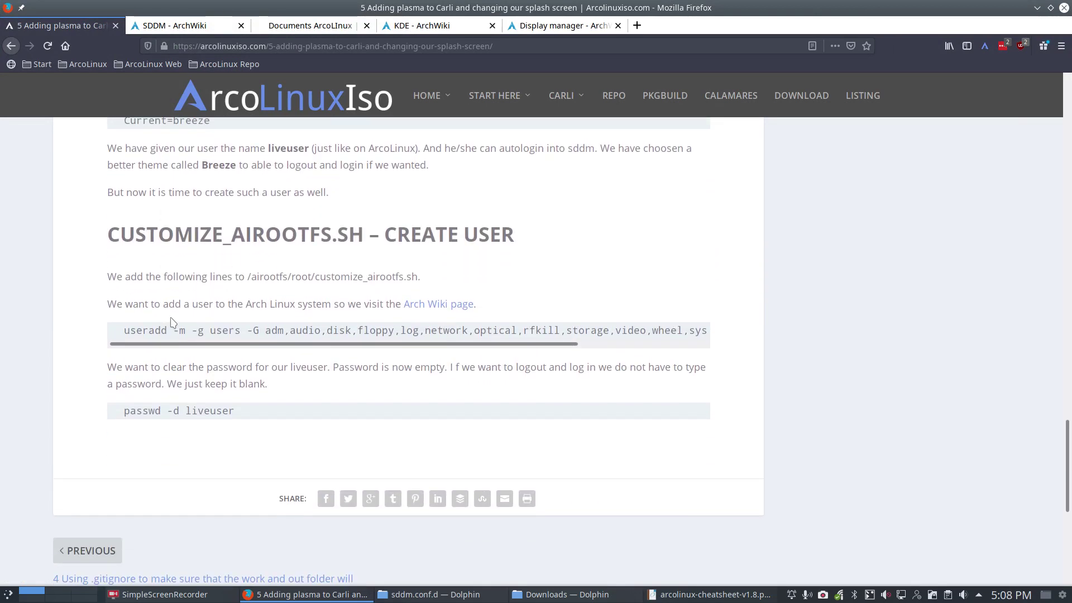
left_click_drag(285, 344, 168, 356)
key("alt+Tab")
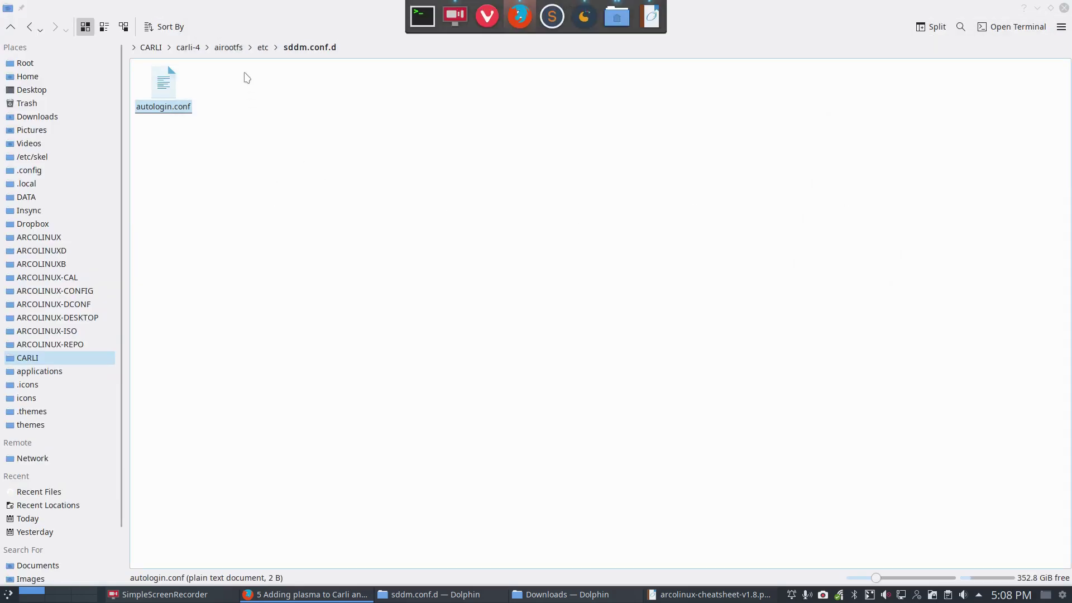
Step: Open airootfs/root/customize_airootfs.sh in Atom at the end of line 24
left_click(226, 48)
double_click(223, 95)
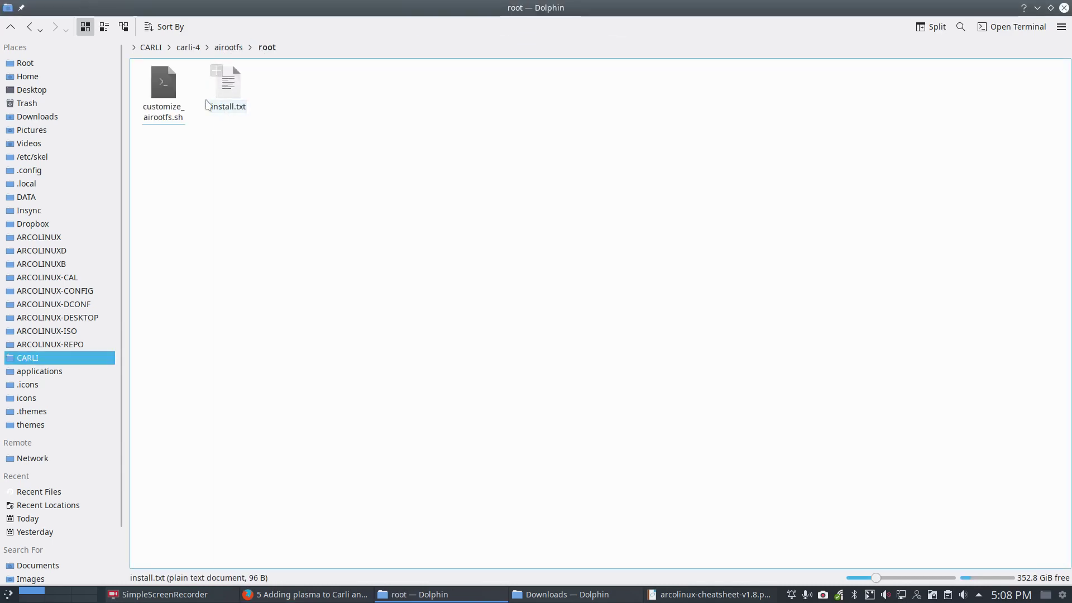
double_click(164, 90)
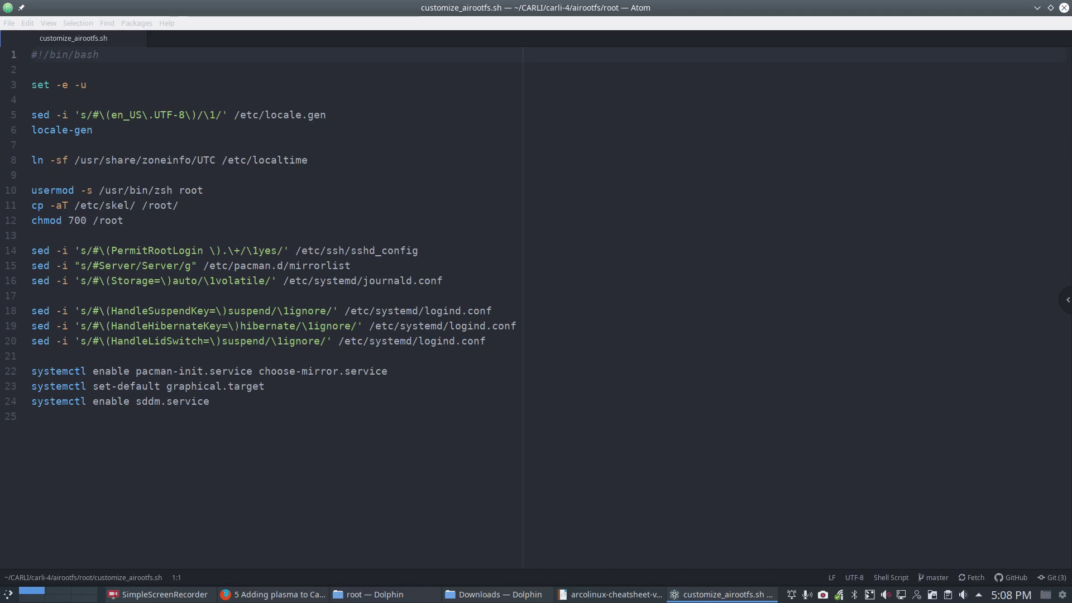
left_click(262, 402)
Step: Paste the useradd liveuser command as line 26 and passwd -d liveuser as line 27
mouse_move(503, 16)
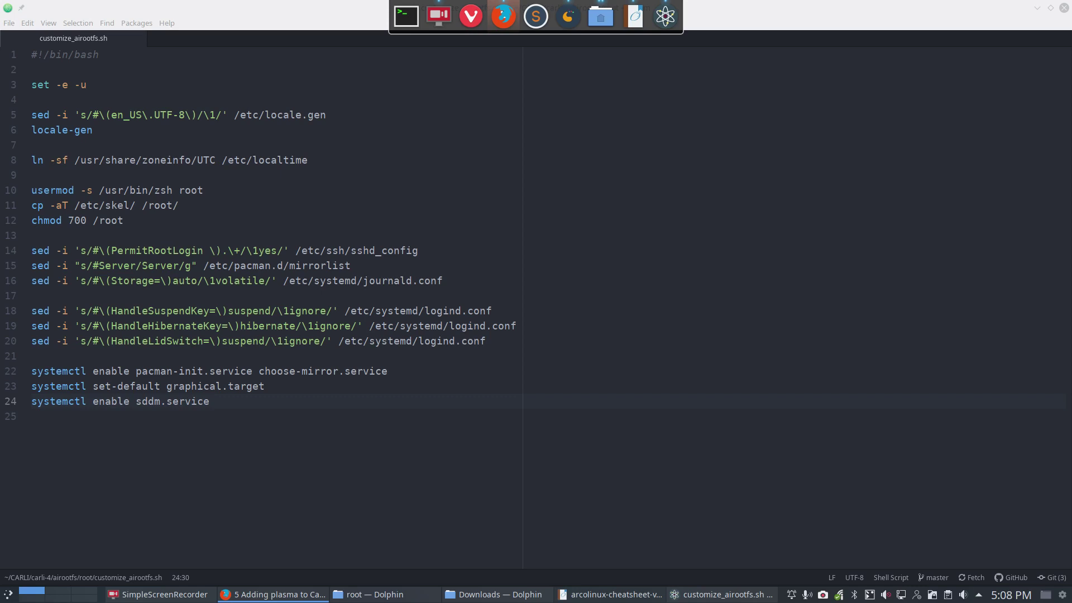
left_click(211, 428)
key("Return")
type("useradd -m -g users -G adm,audio,disk,floppy,log,network,optical,rfkill,storage,video,wheel,sys -s /bin/bash liveuser")
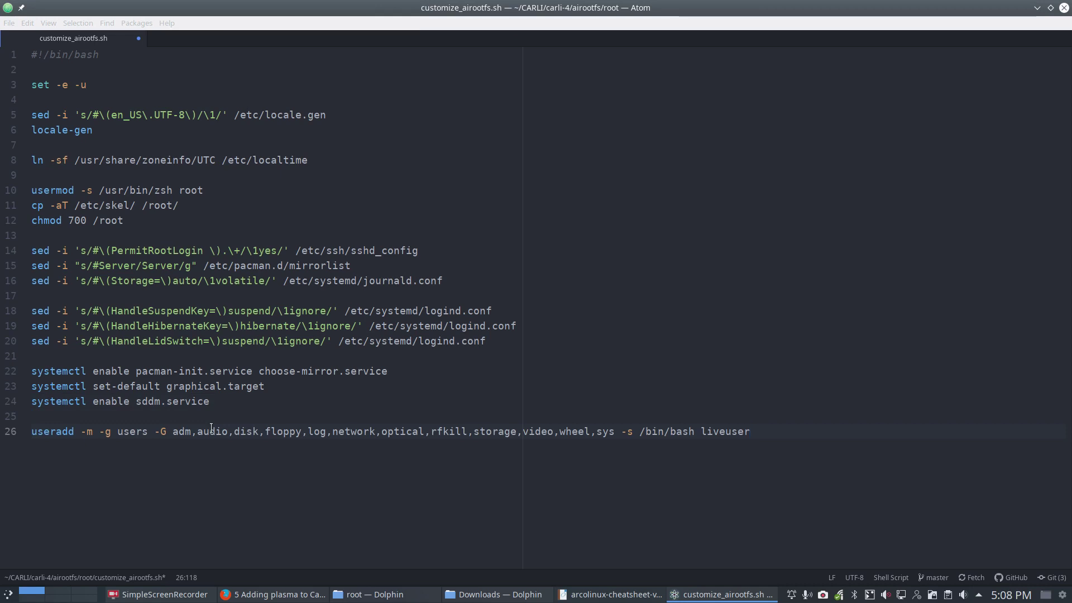
key("Return")
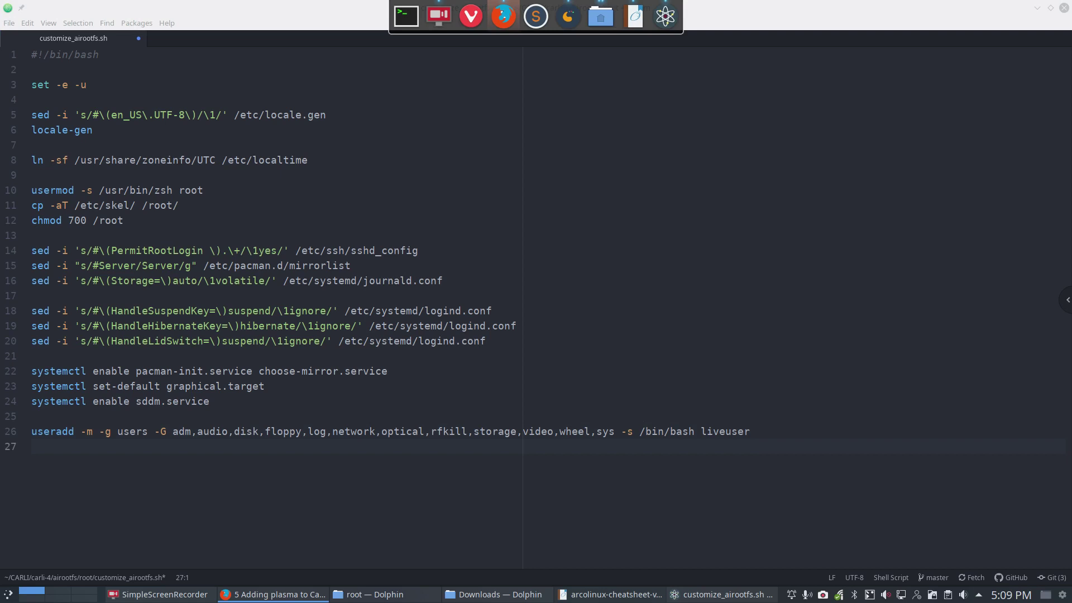
left_click(138, 448)
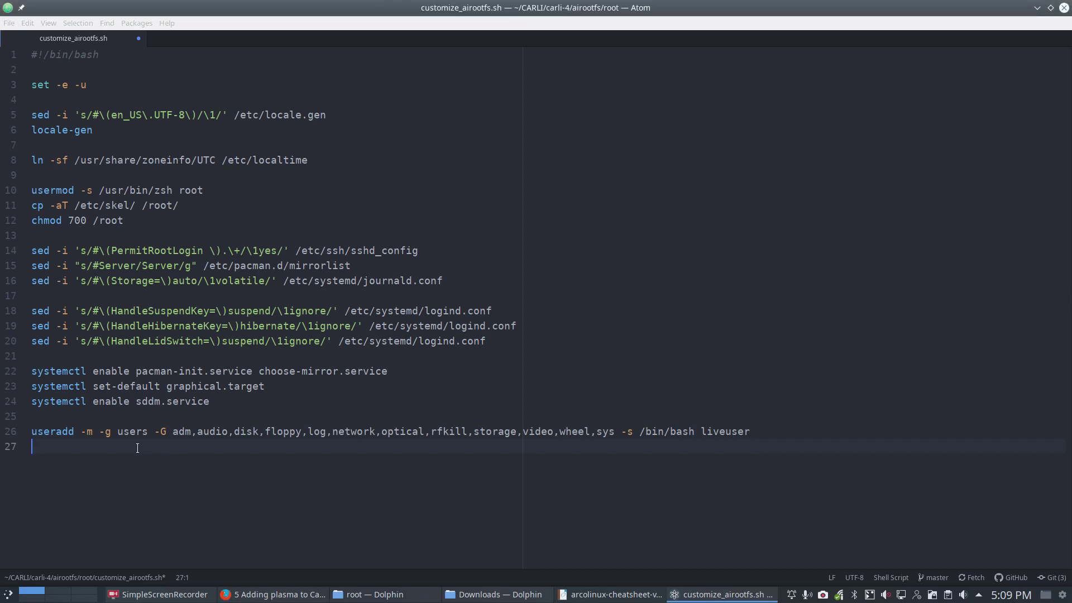
key("ctrl+v")
Step: Bring up the ArchWiki Users and groups page in Firefox and jump to its Group list section
left_click(503, 16)
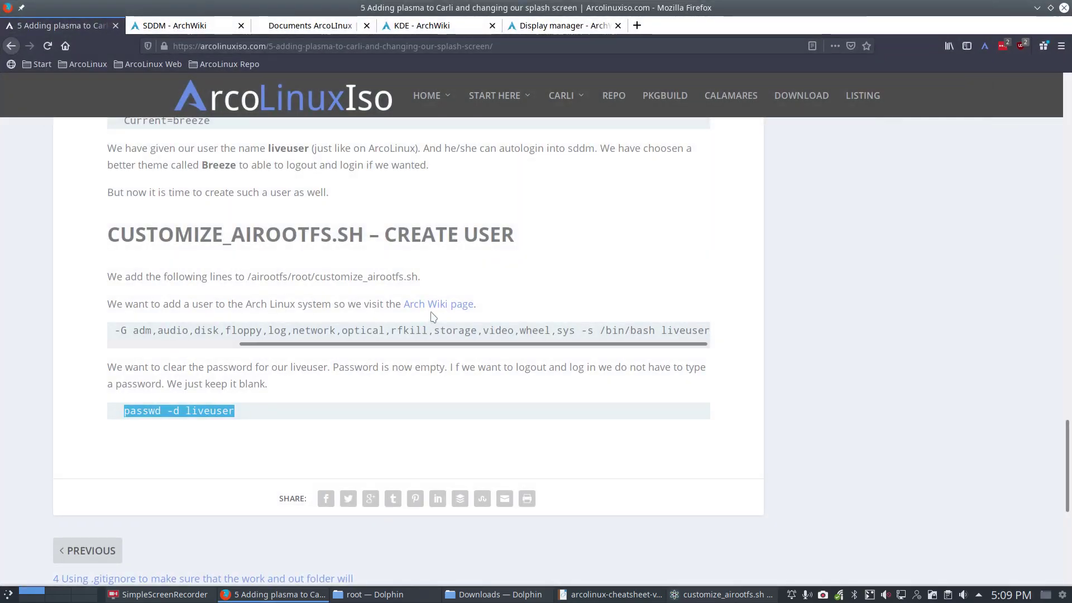
left_click(439, 306)
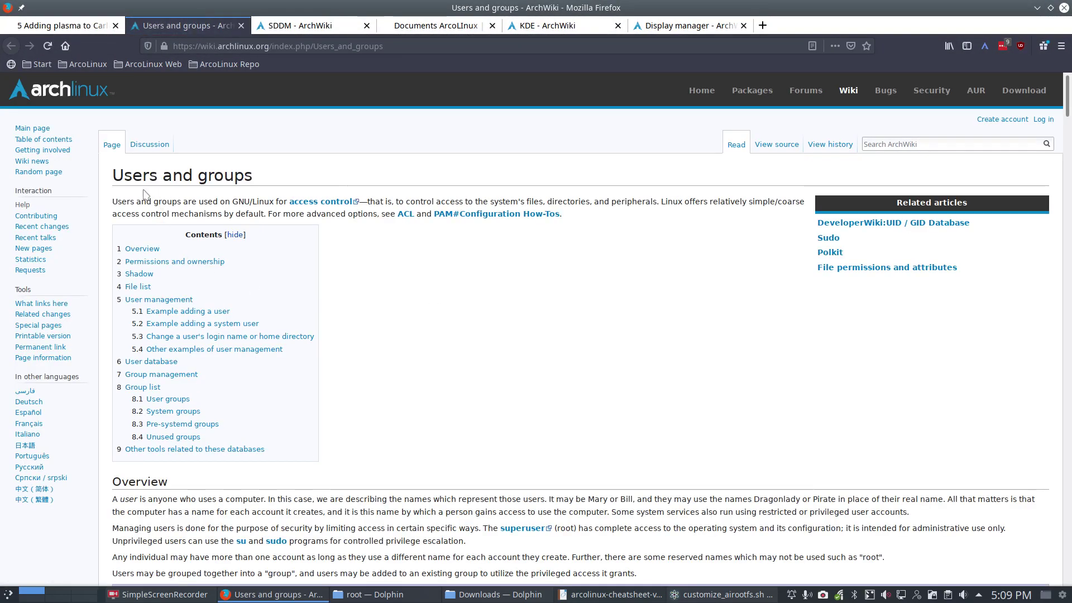
scroll(257, 351, "down", 12)
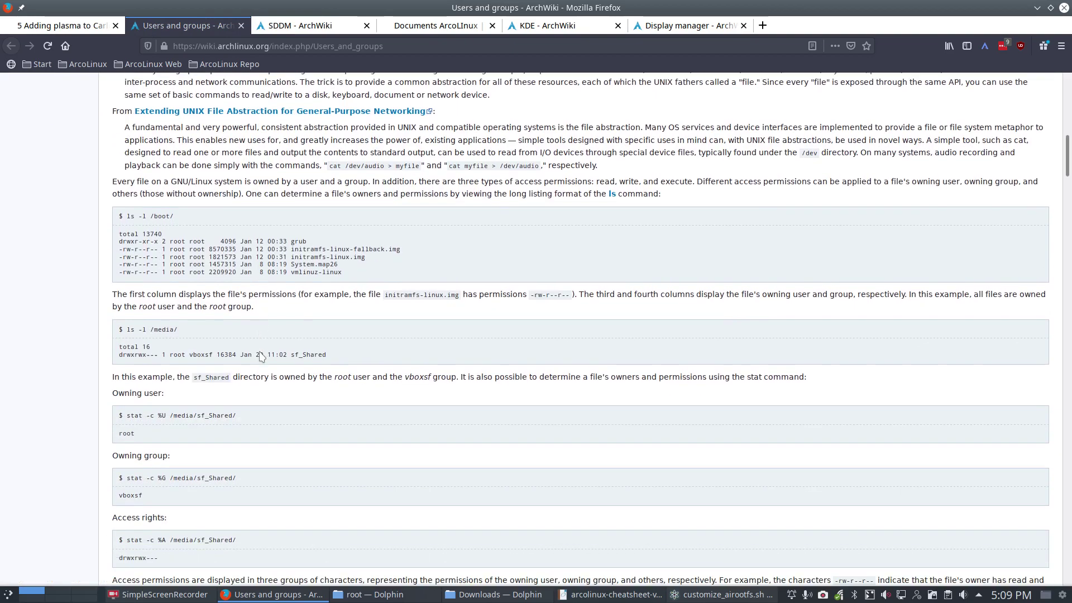
scroll(262, 357, "up", 12)
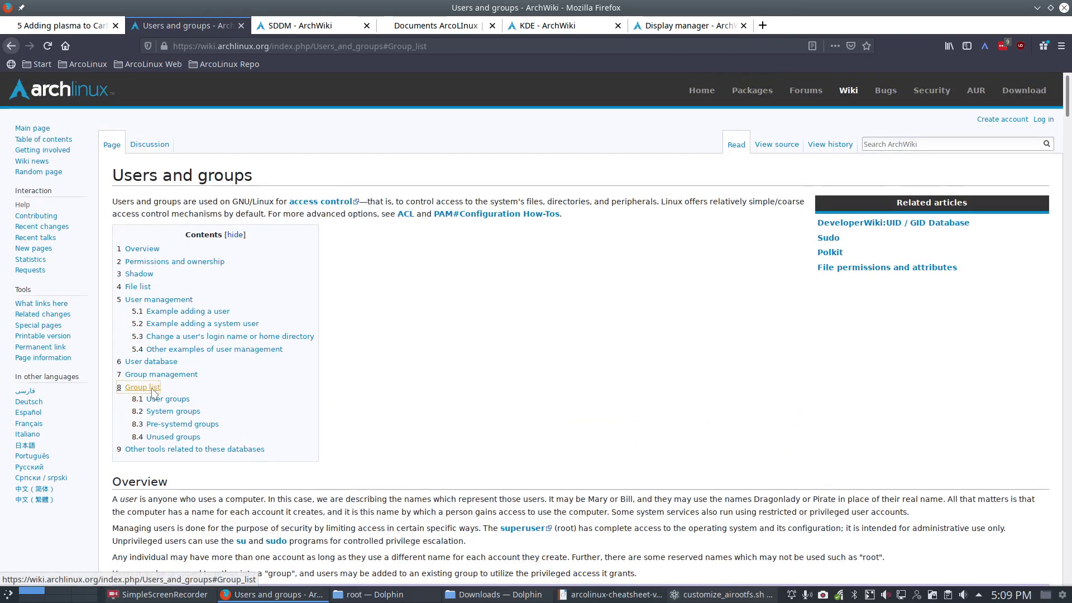
left_click(154, 391)
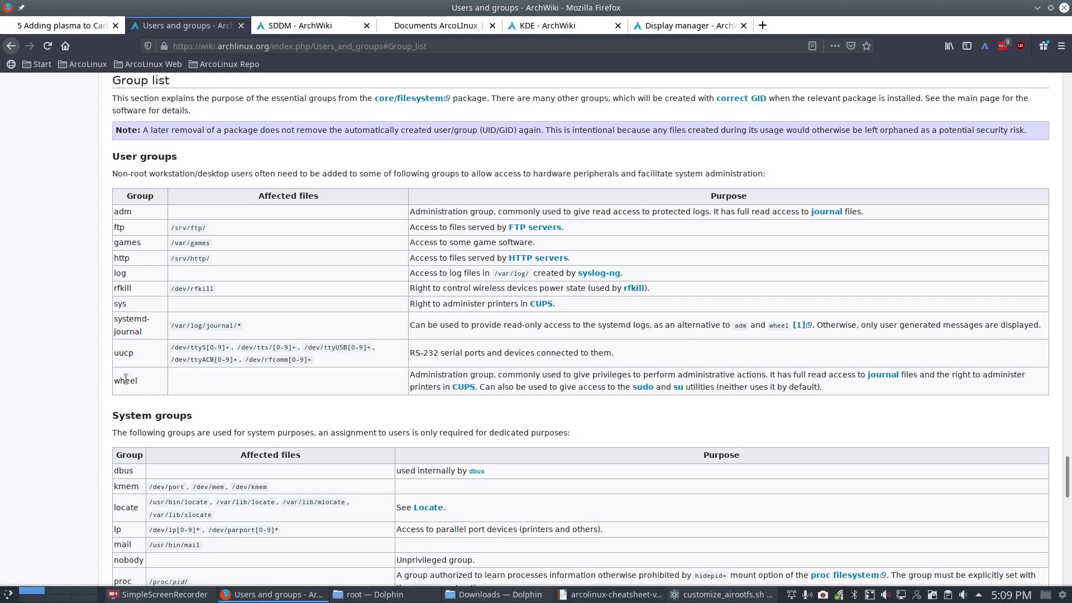
Step: Highlight the adm and rfkill group names in the group tables
double_click(124, 212)
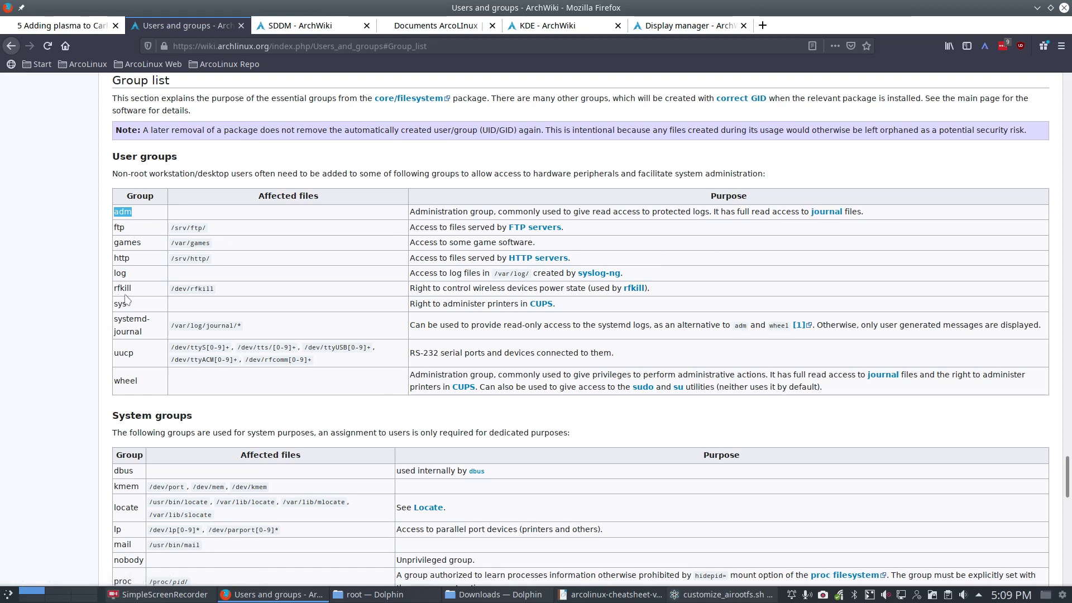
left_click_drag(137, 290, 114, 290)
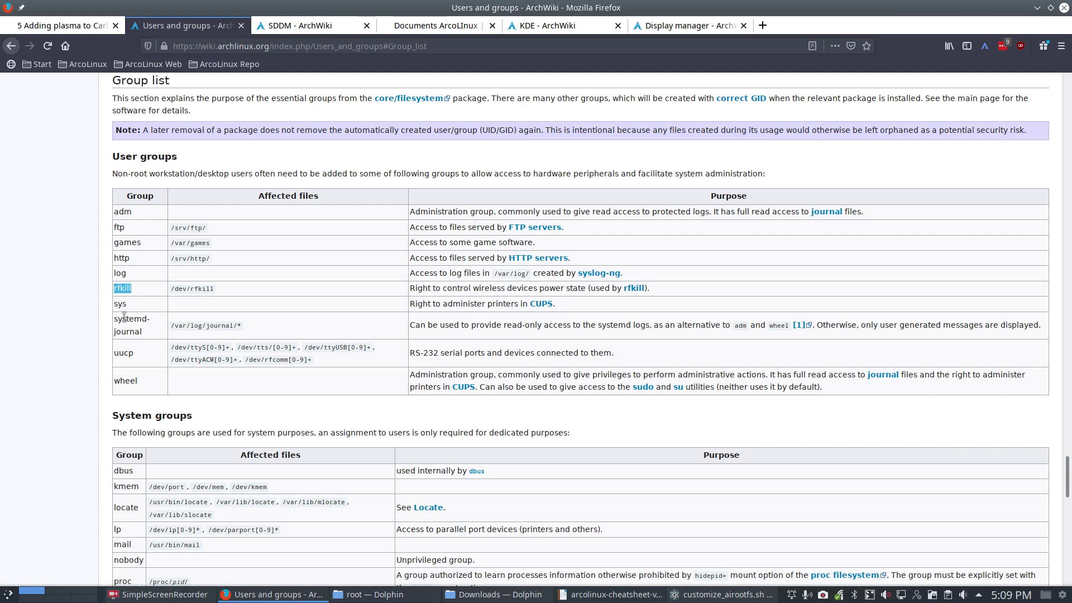
scroll(134, 343, "down", 5)
left_click(135, 234)
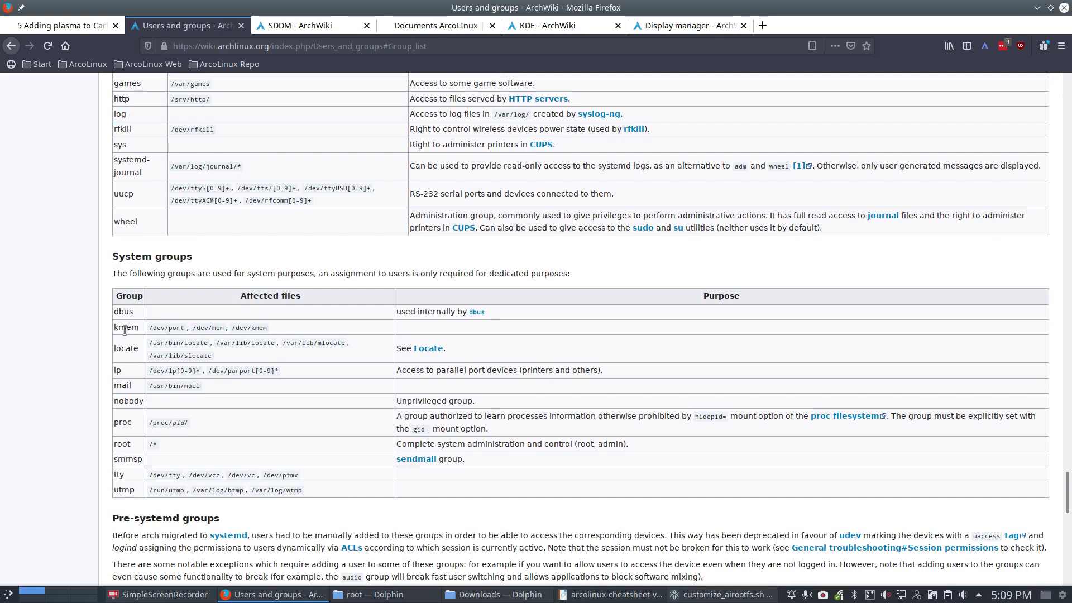
Step: Scroll to the Unused groups table and examine the network row and its NetworkManager note
scroll(125, 312, "down", 2)
scroll(125, 313, "down", 1)
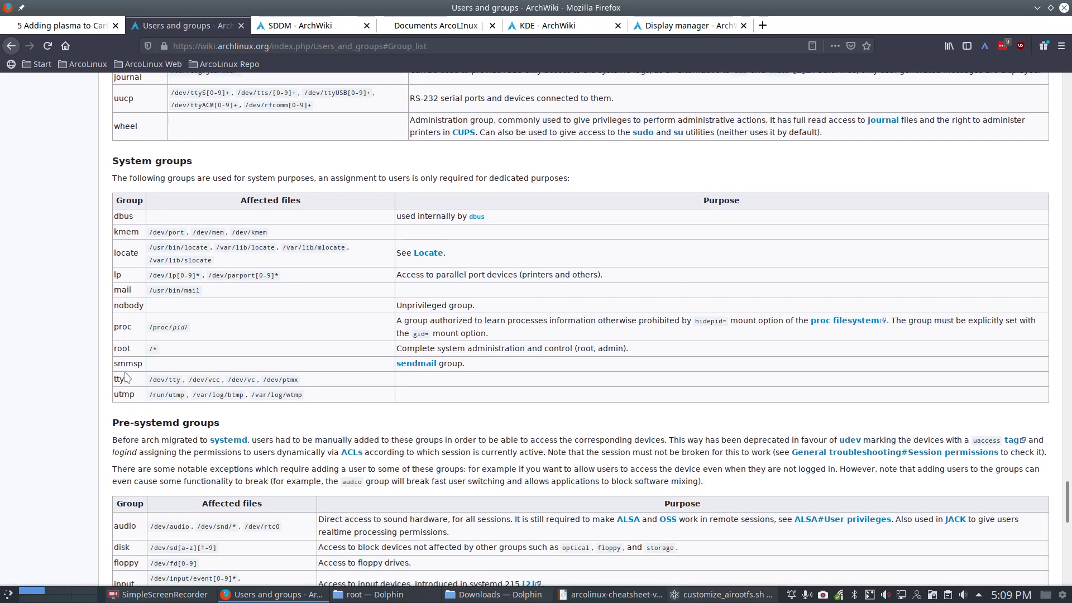
scroll(125, 380, "down", 3)
scroll(125, 381, "down", 4)
scroll(125, 381, "down", 5)
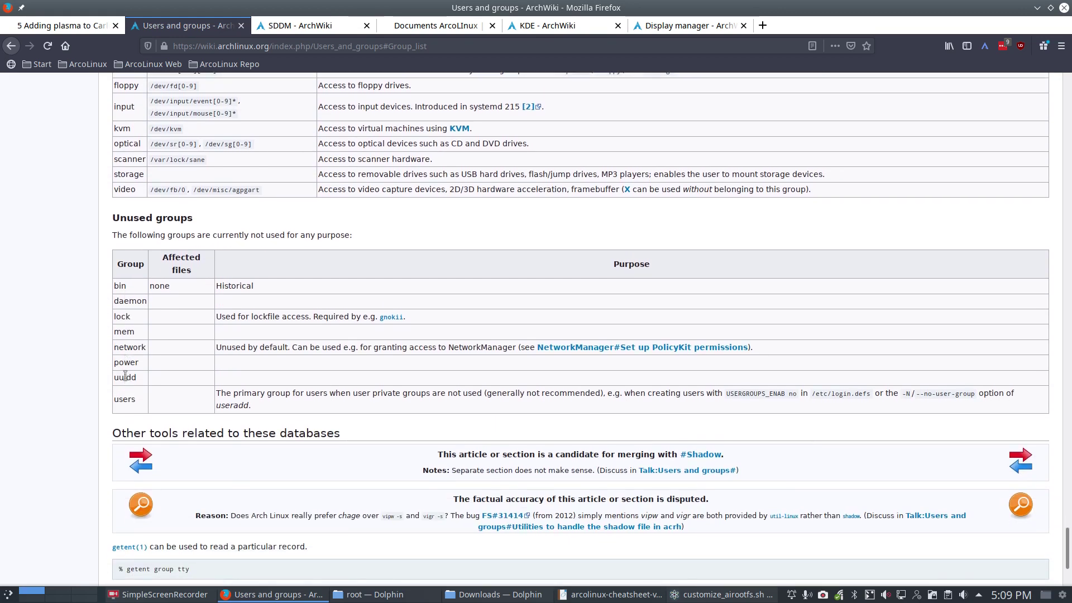
left_click_drag(113, 217, 203, 219)
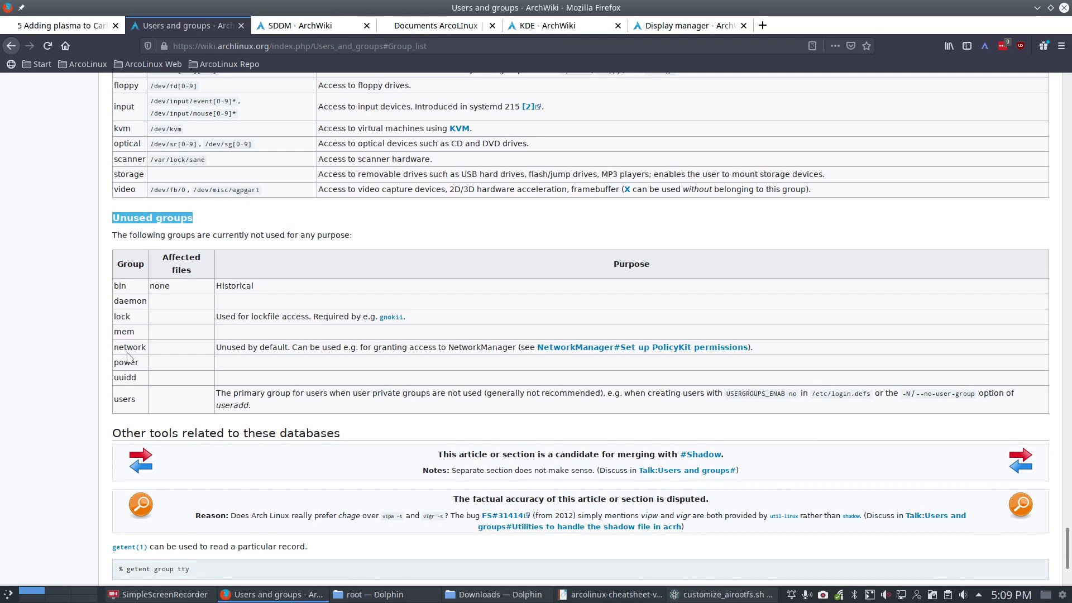
left_click_drag(118, 348, 143, 347)
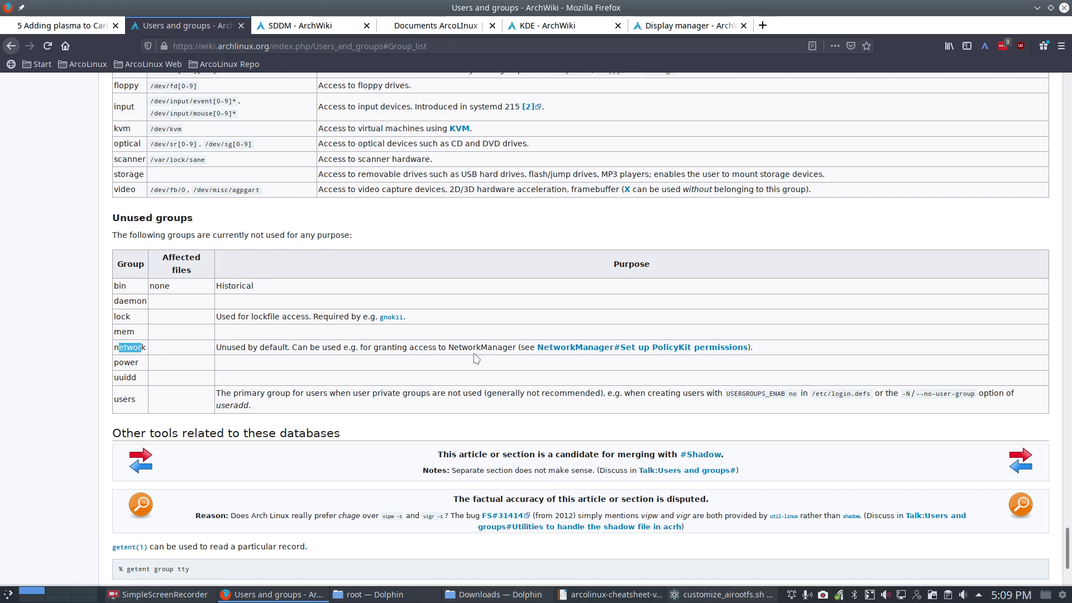
left_click_drag(449, 348, 514, 348)
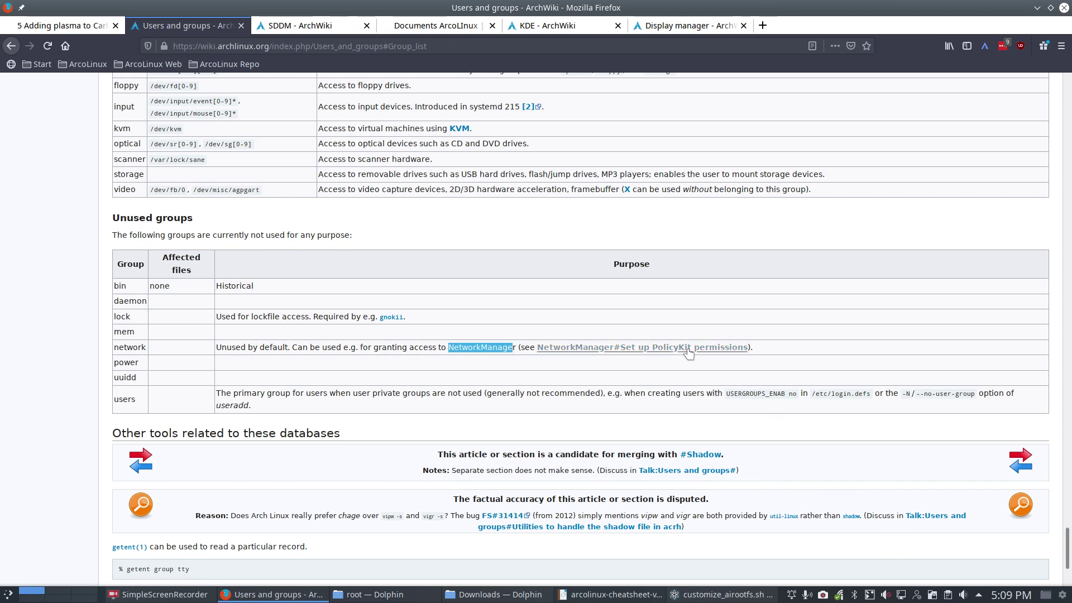
double_click(142, 347)
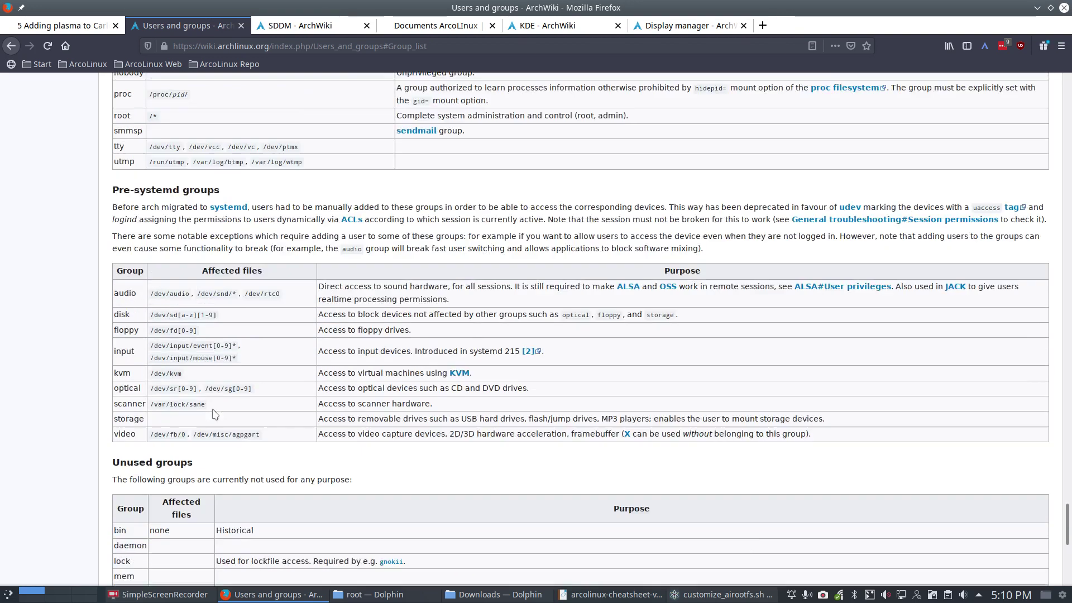
scroll(213, 413, "up", 3)
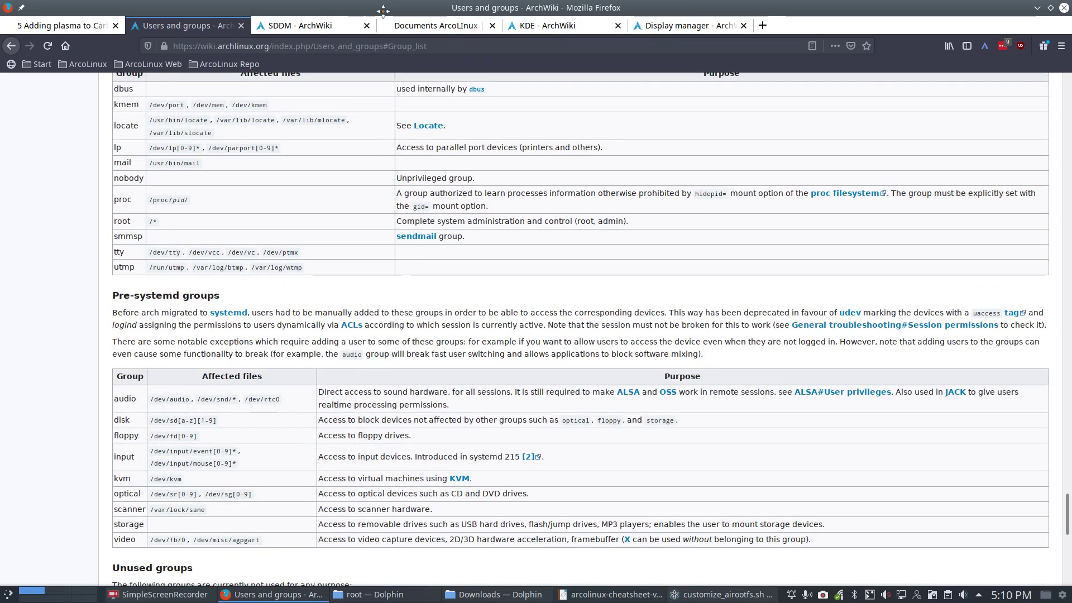
Step: Insert a new line 26 above useradd reading groups-carli=
key("alt+Tab")
mouse_move(503, 16)
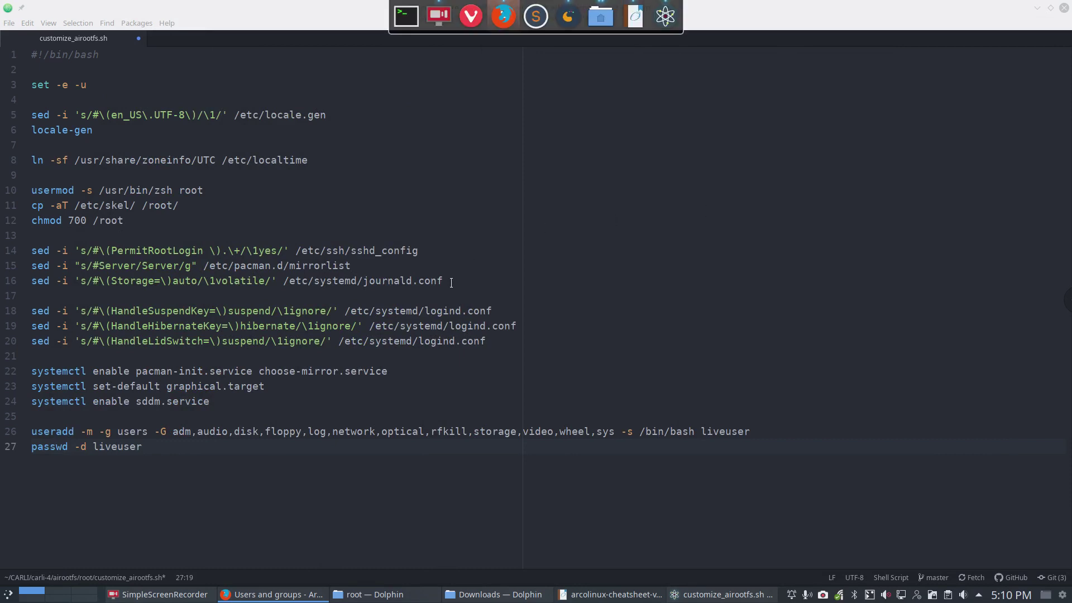
left_click_drag(173, 431, 615, 428)
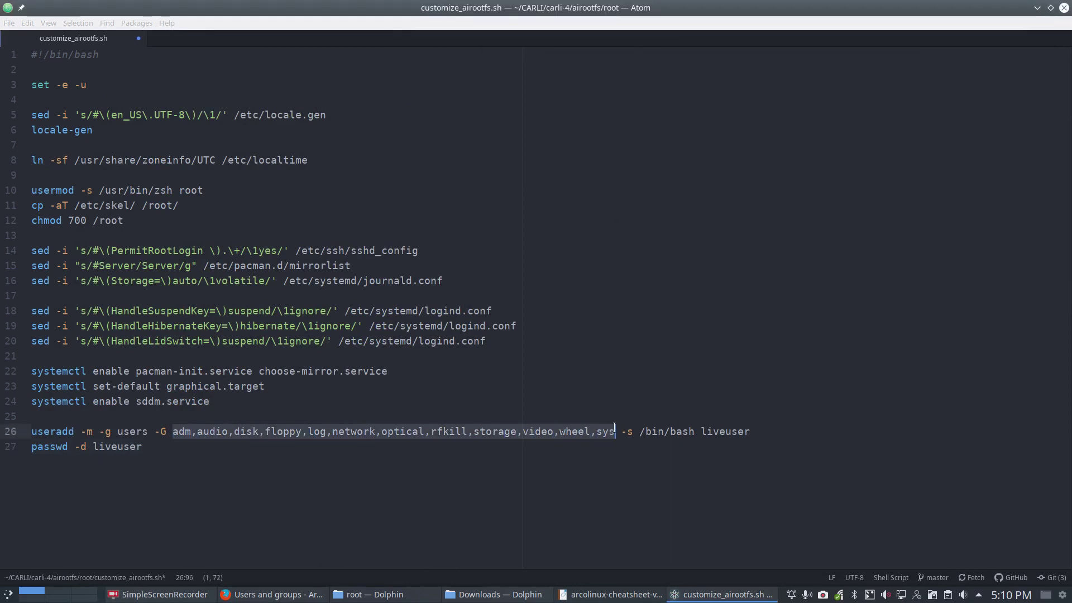
left_click(145, 416)
key("Return")
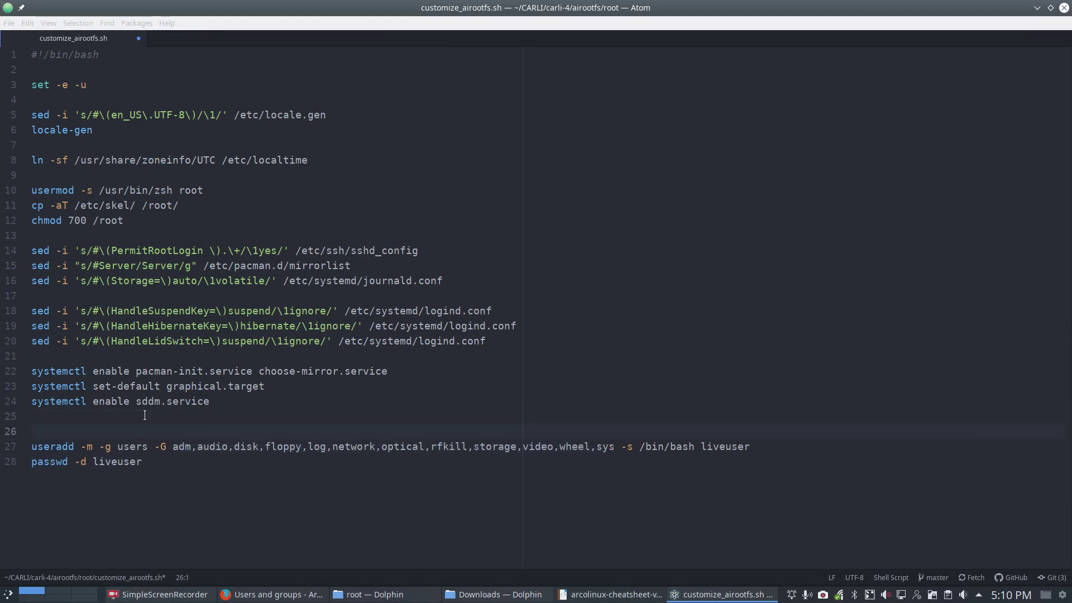
type("grp")
key("Escape")
key("BackSpace")
type("oups-carli=")
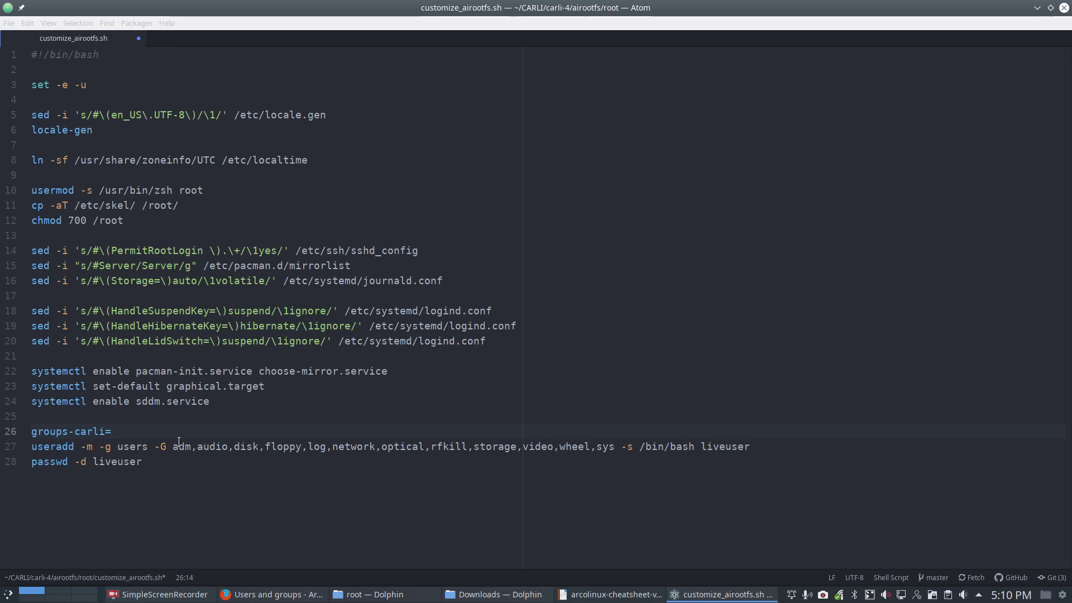
Step: Move the -G group list from the useradd line into the groups-carli variable
left_click_drag(173, 447, 616, 447)
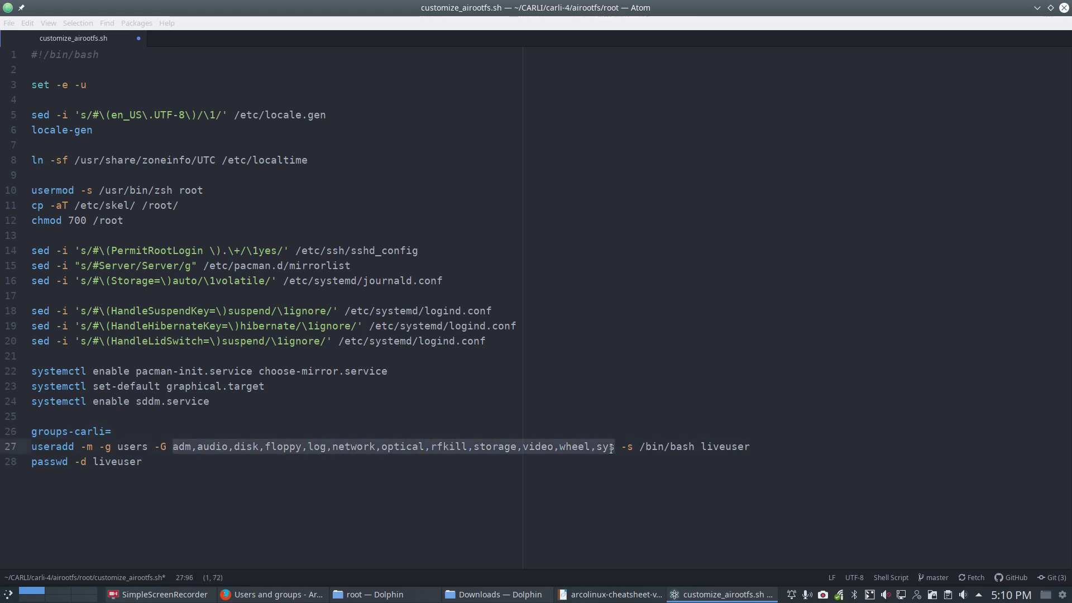
key("ctrl+x")
left_click(125, 424)
key("ctrl+v")
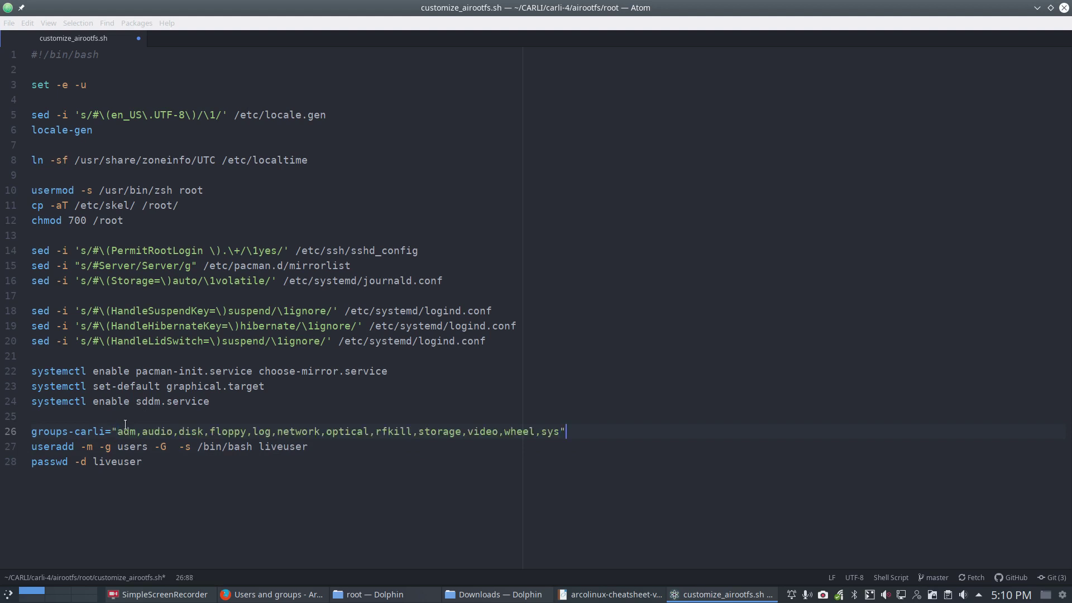
Step: Reference $groupscarli after -G, drop the hyphen from the variable name, and save
left_click(172, 446)
type("$")
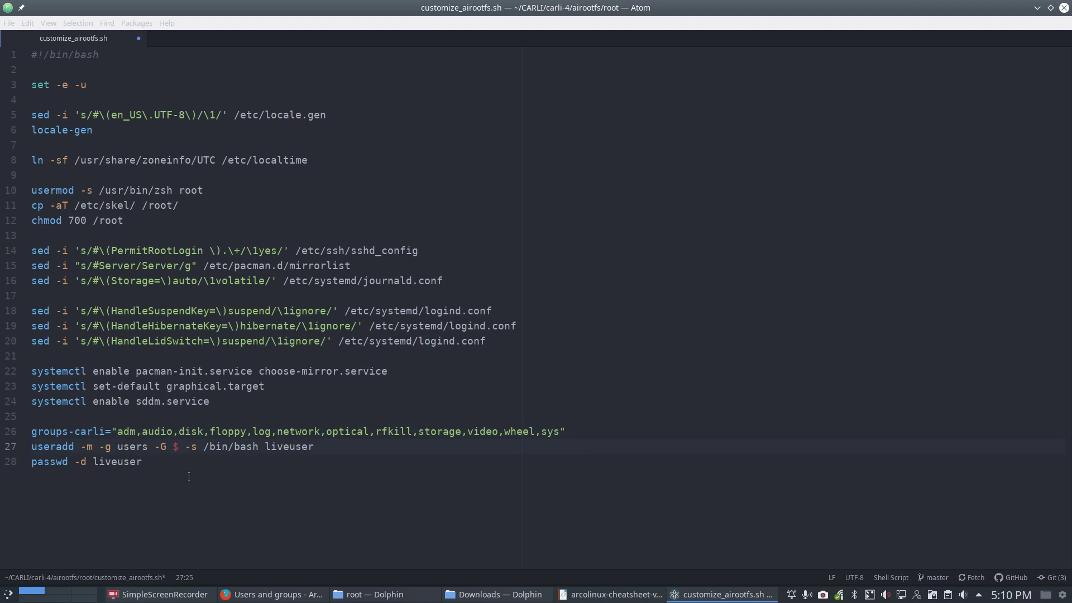
type("groups")
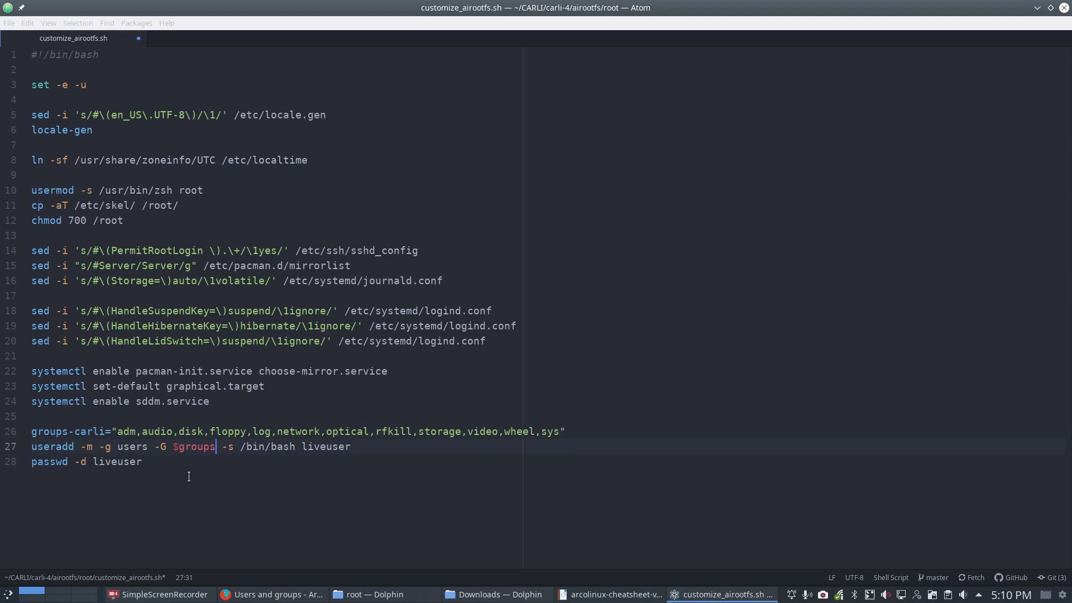
type("-carli")
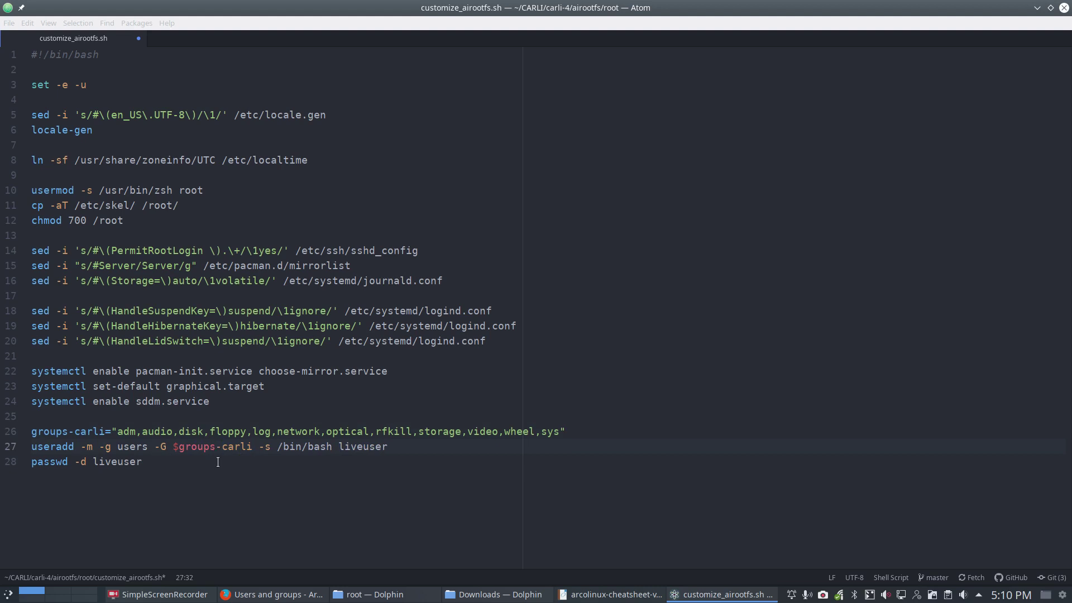
key("BackSpace")
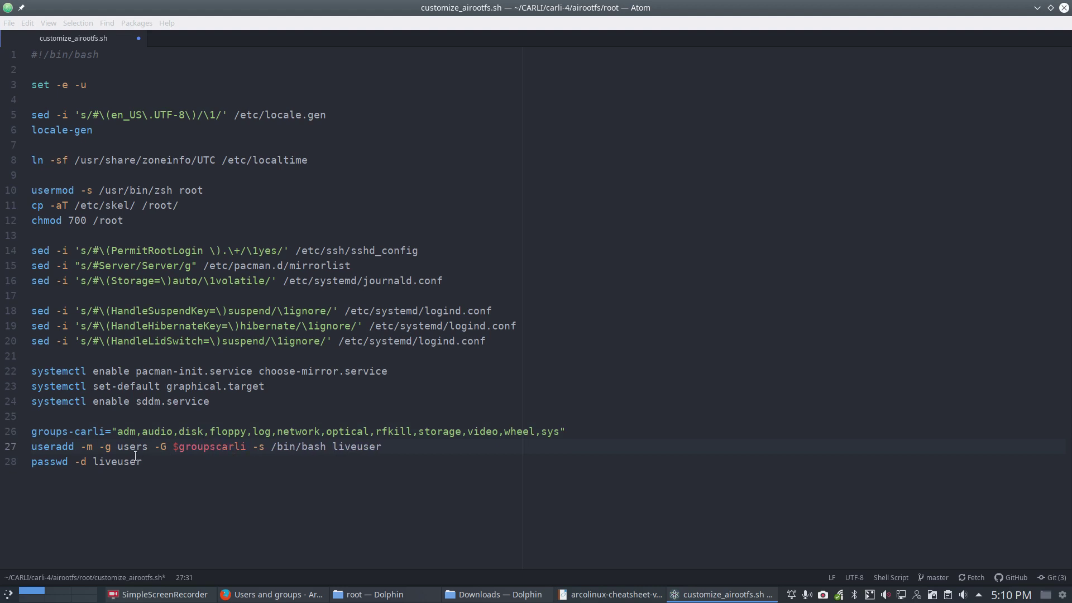
left_click(74, 432)
key("BackSpace")
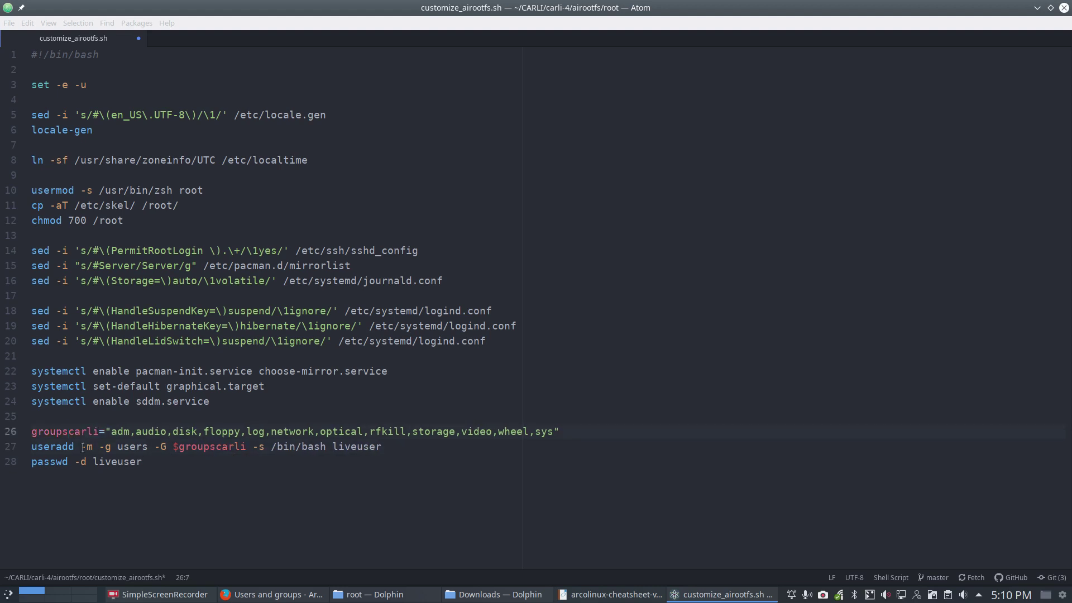
key("ctrl+s")
Step: Check the passwd -d liveuser line on line 28, examining its -d option and user name
left_click(175, 463)
left_click_drag(152, 463, 19, 464)
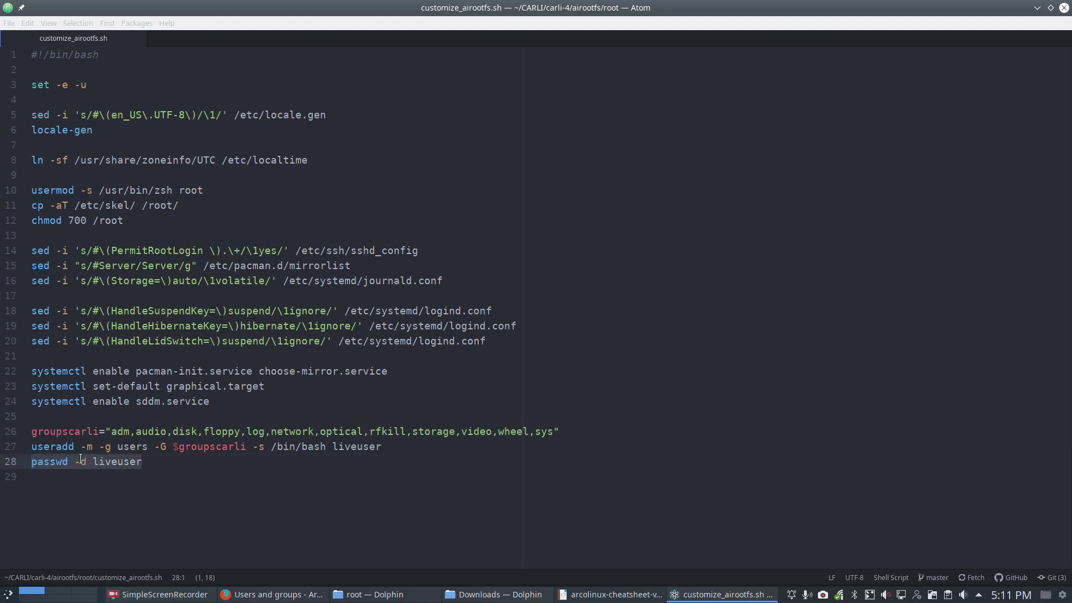
left_click_drag(75, 461, 84, 459)
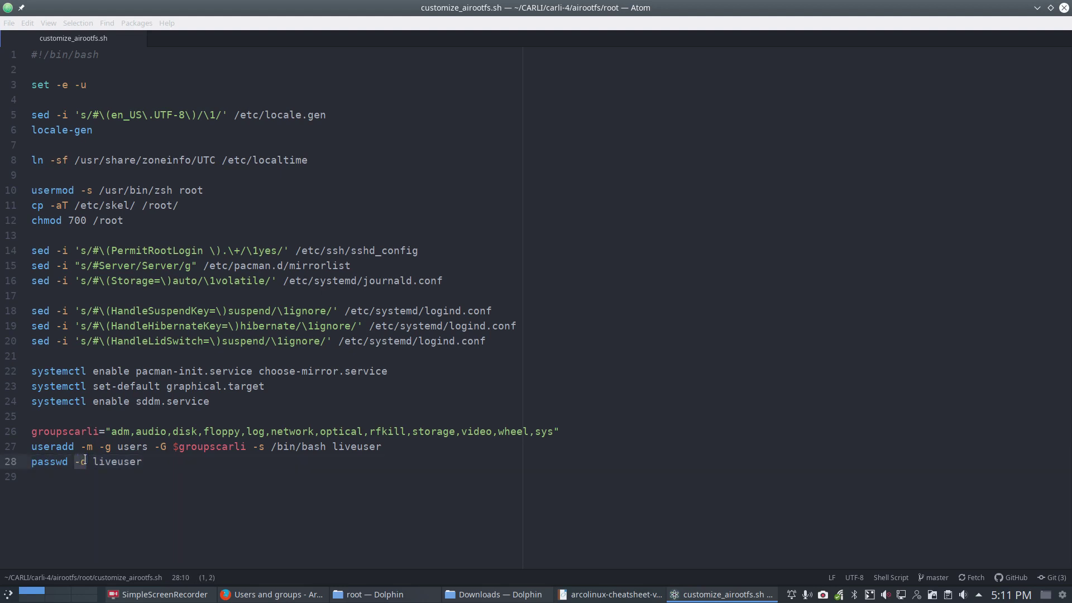
double_click(113, 467)
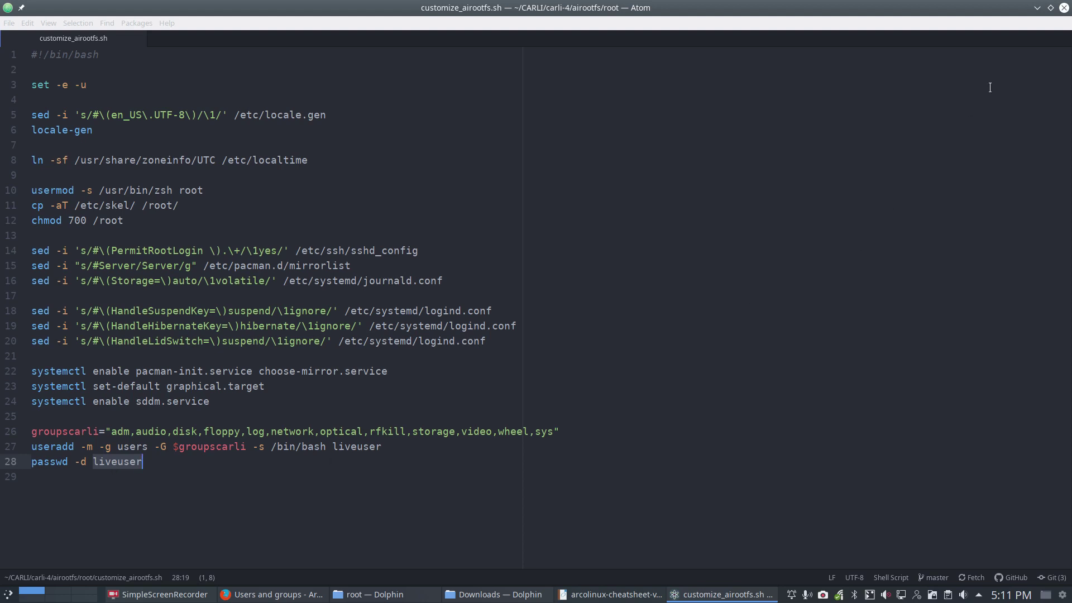
left_click(804, 336)
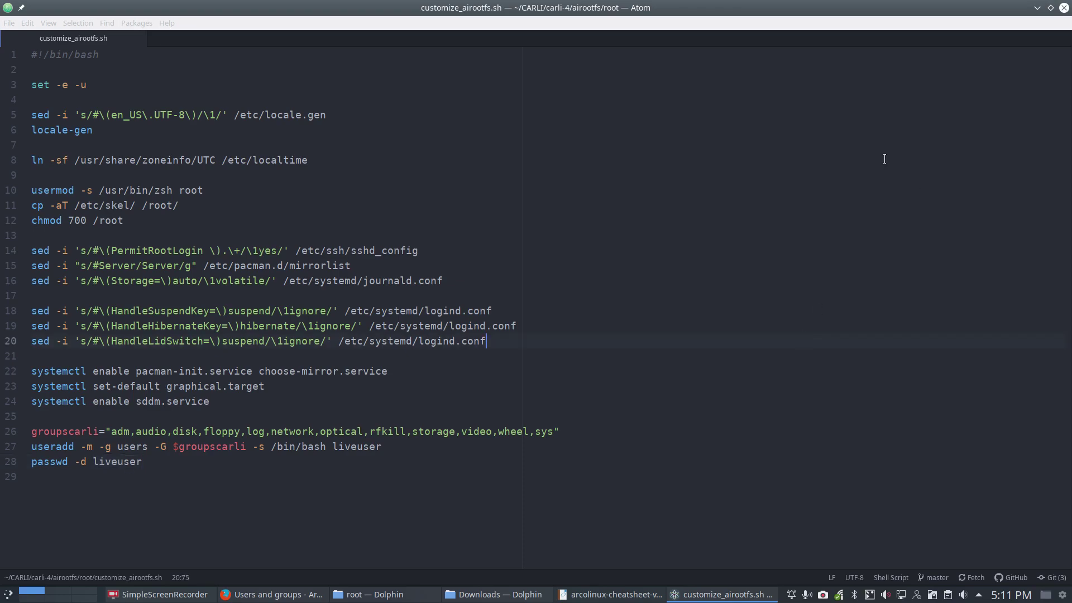
Step: Close Atom and bring up Firefox's '5 Adding plasma to Carli' tab at its CREATE USER section
left_click(1064, 7)
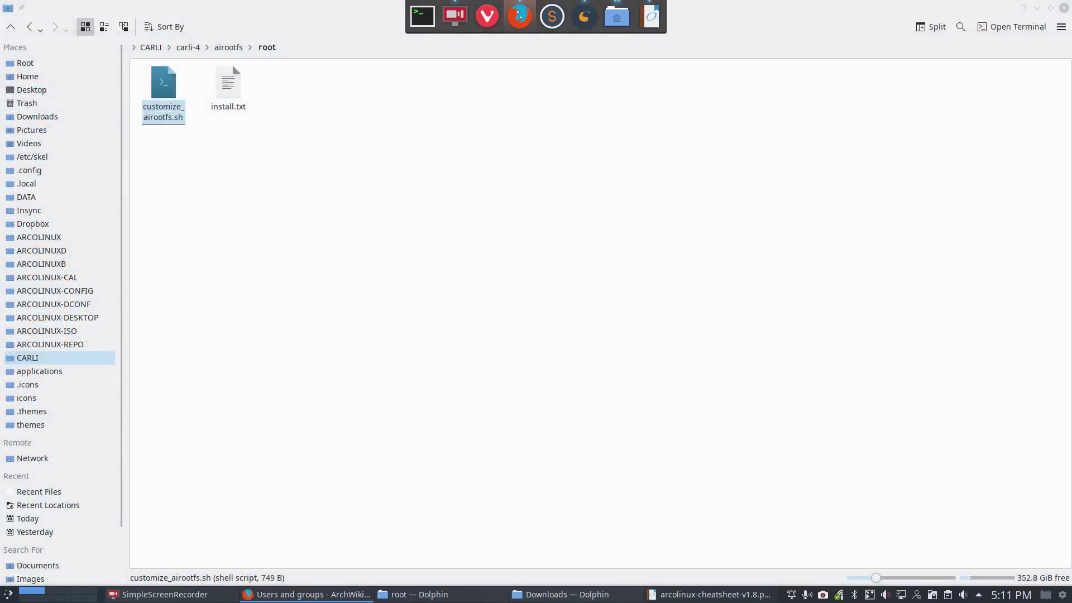
left_click(519, 16)
left_click(97, 29)
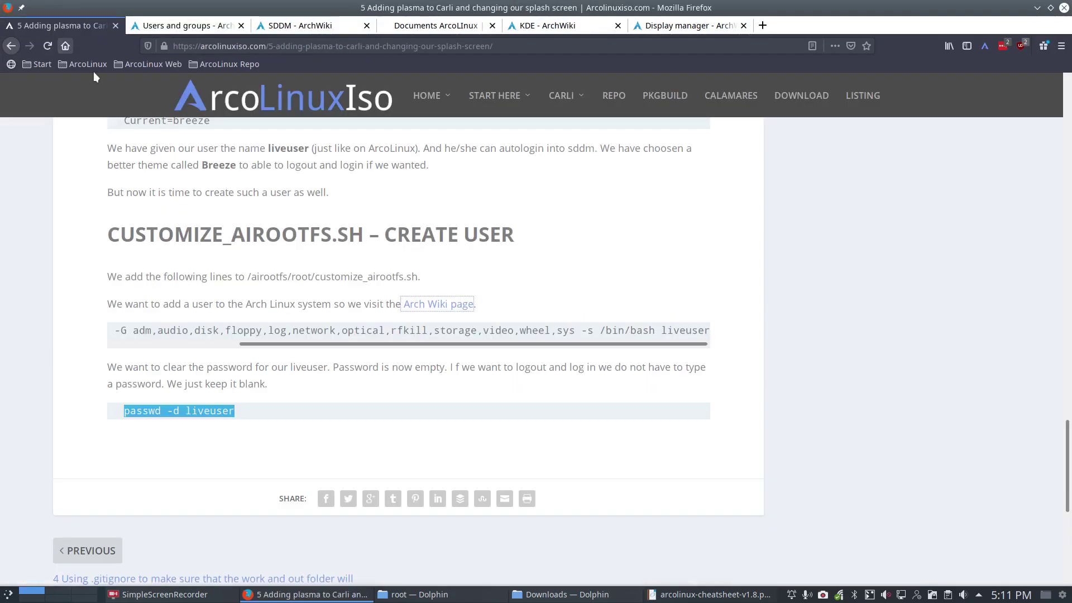
scroll(178, 456, "up", 4)
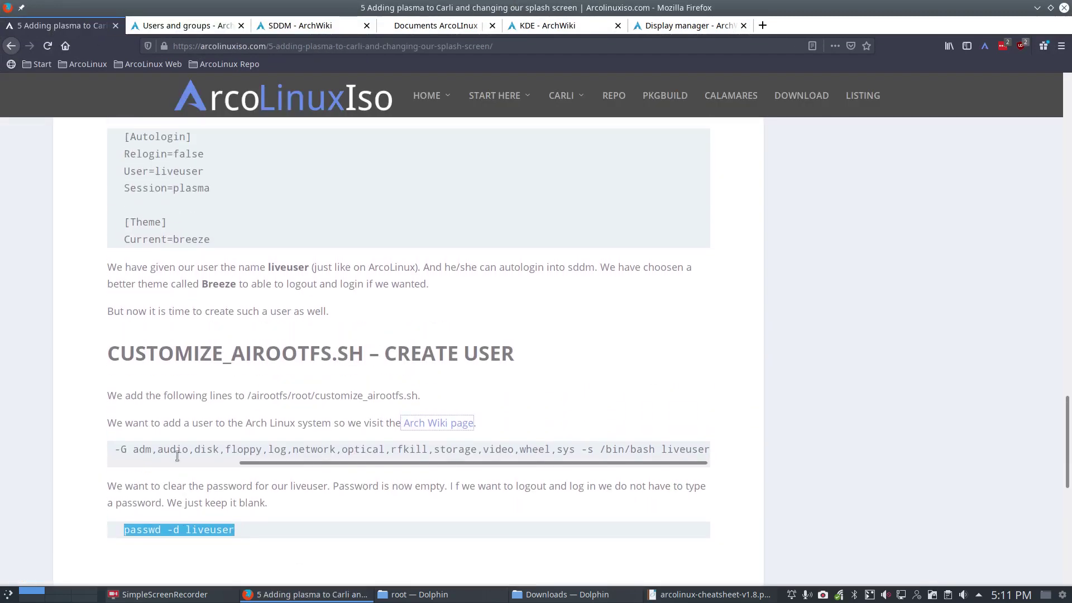
left_click(259, 524)
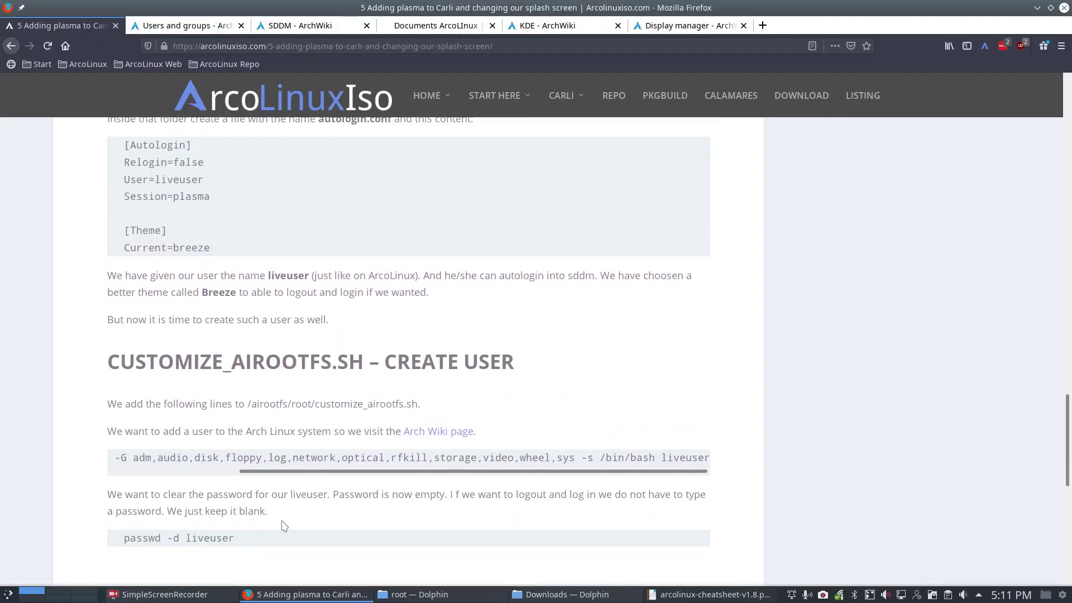